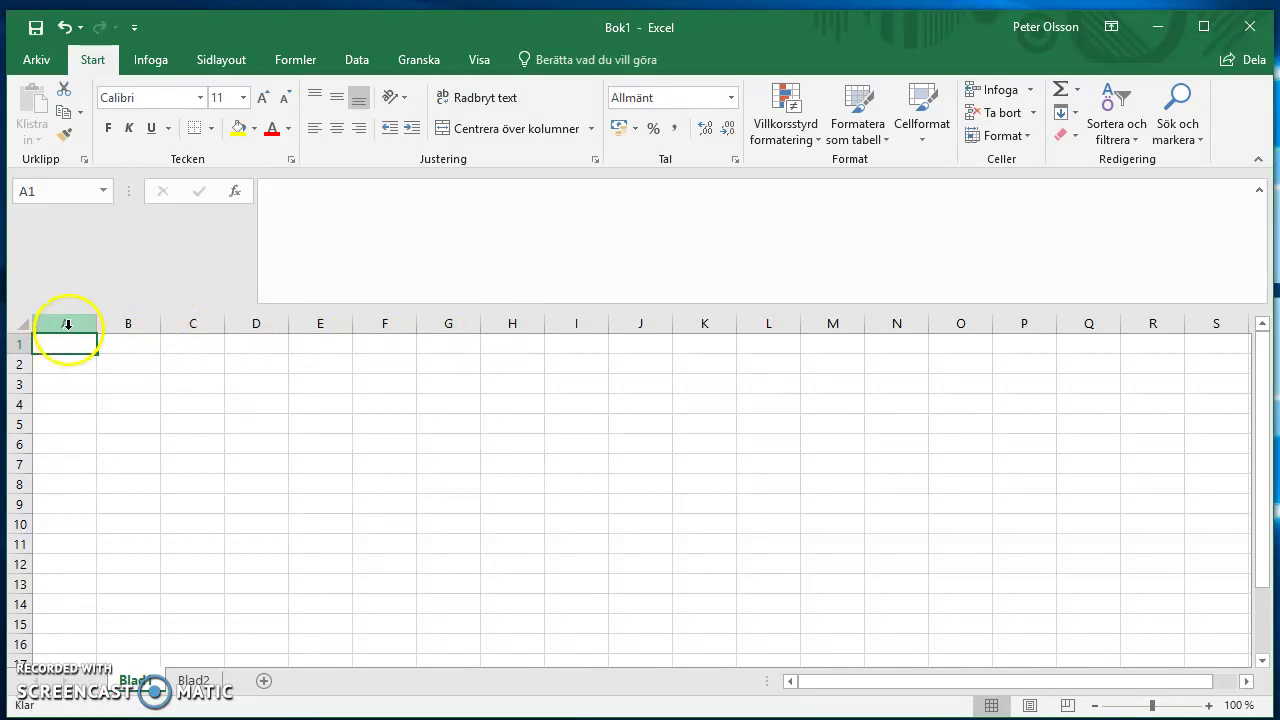
Step: Select various cells around A1:B3 on the first sheet
left_click(71, 343)
left_click(70, 345)
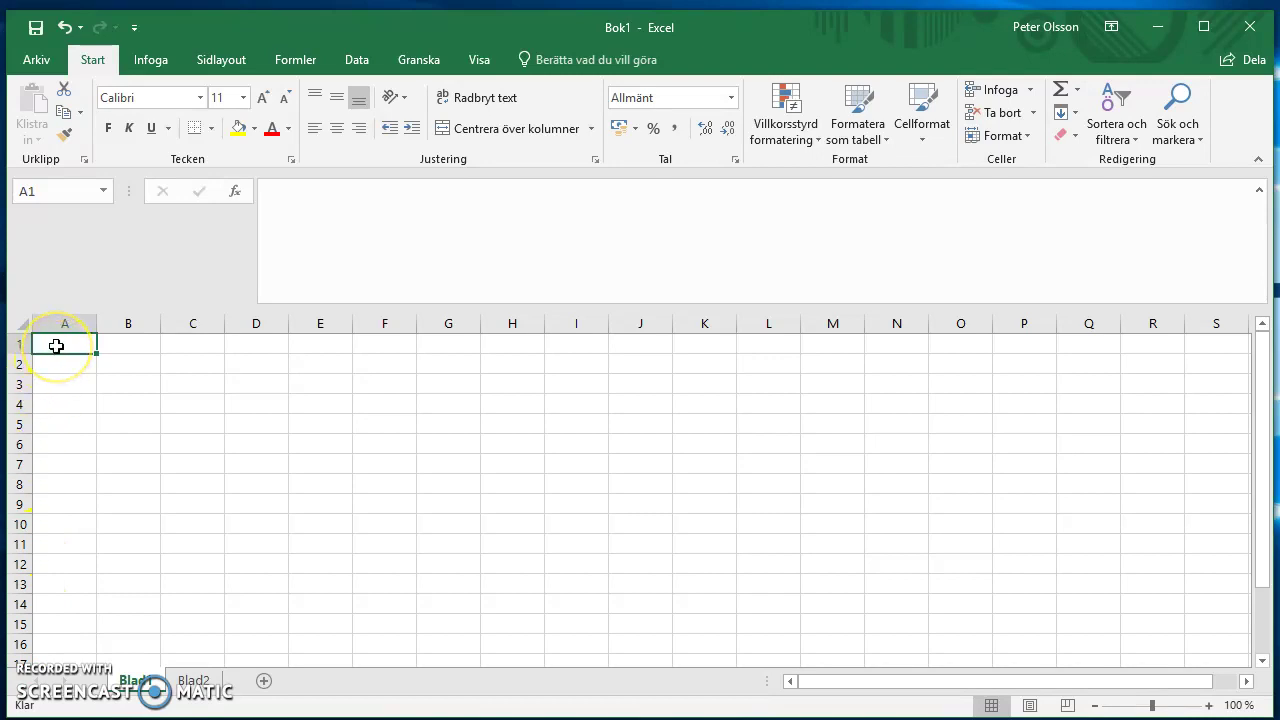
left_click(125, 345)
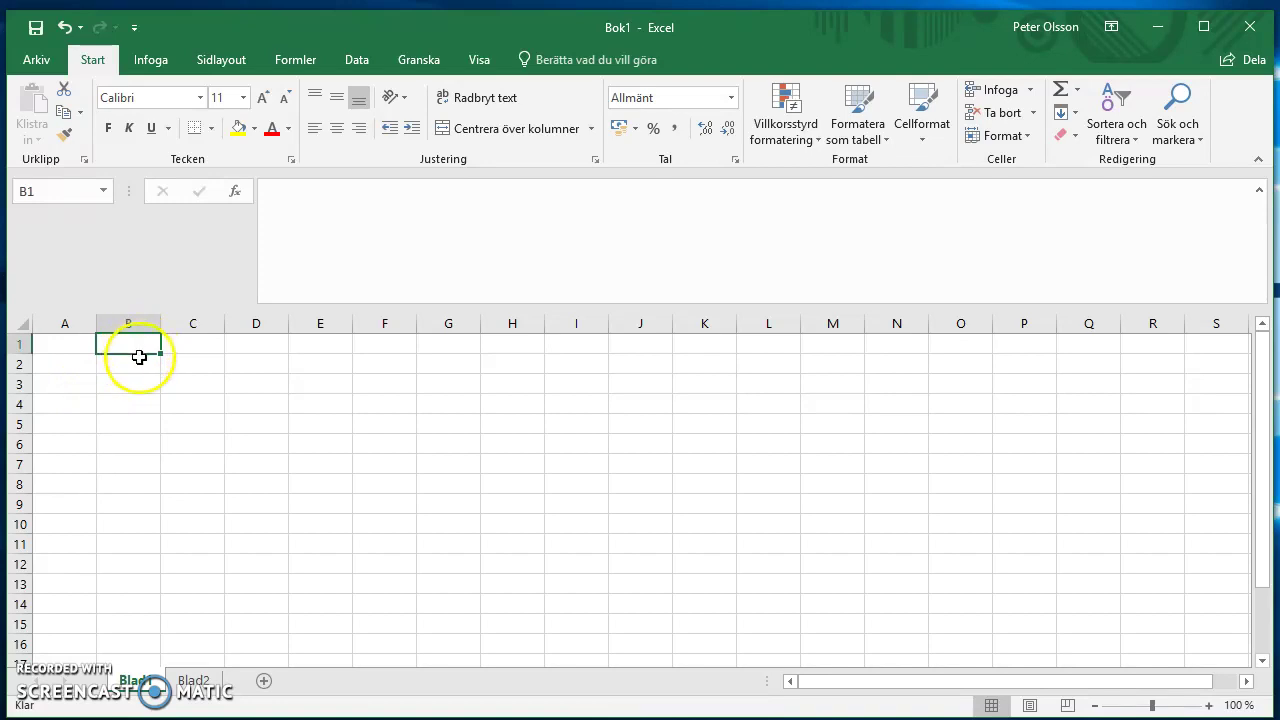
left_click(73, 367)
left_click(51, 389)
left_click(126, 382)
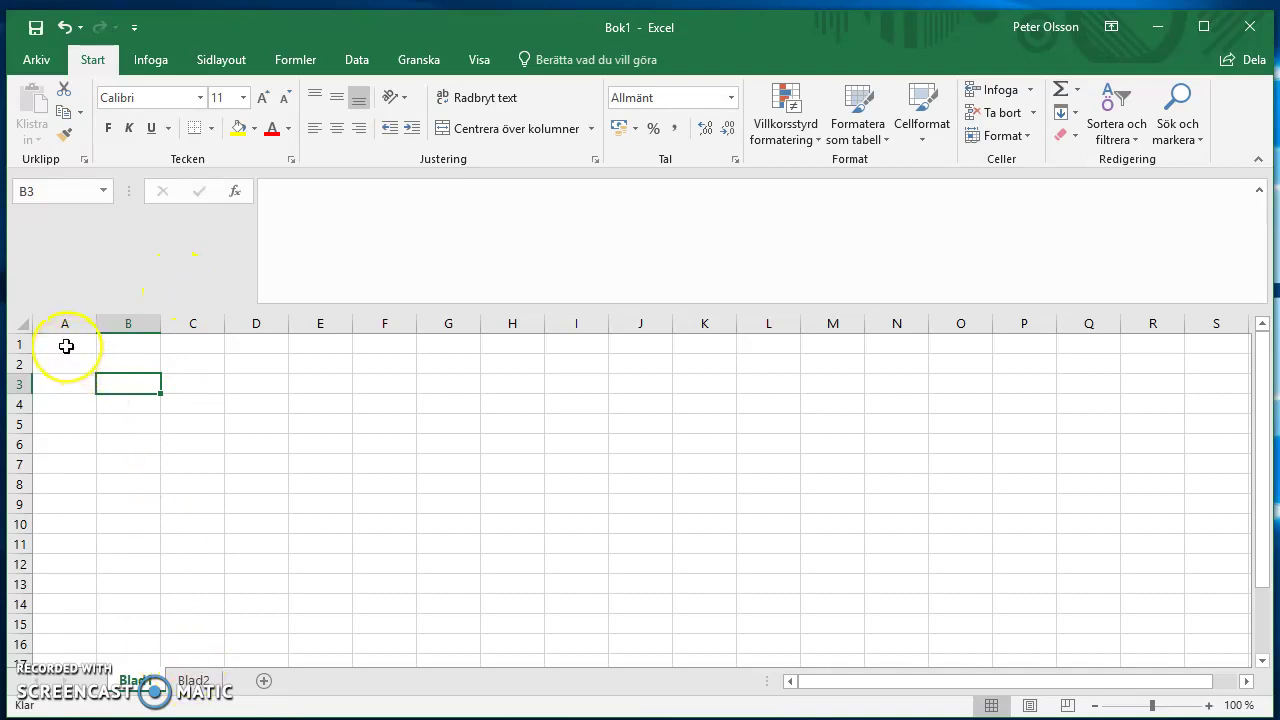
left_click(66, 346)
left_click(140, 363)
left_click(63, 366)
left_click(71, 391)
left_click(138, 382)
left_click(128, 360)
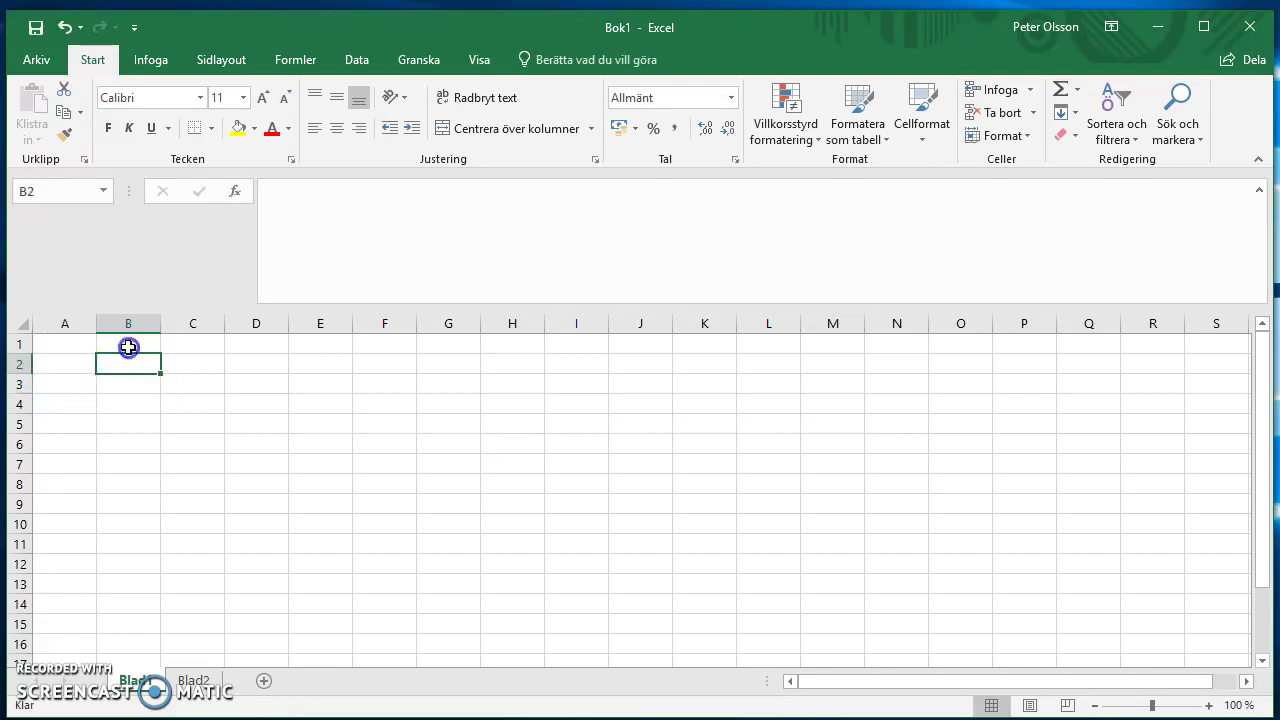
left_click(70, 345)
left_click(70, 364)
left_click(141, 368)
Step: Select the cell blocks A1:F9 and then A1:D8 on the first sheet
left_click(70, 343)
mouse_move(70, 343)
left_mouse_down()
mouse_move(324, 514)
mouse_move(80, 508)
left_mouse_up()
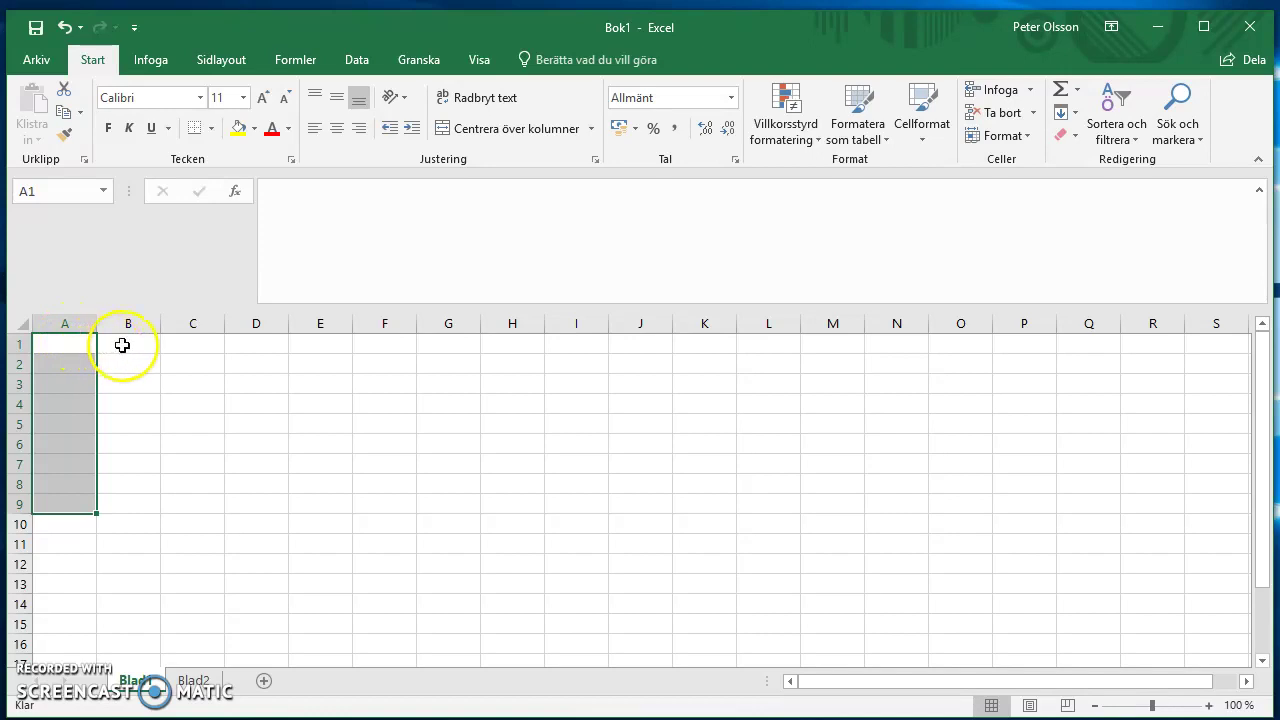
left_click_drag(74, 346, 274, 487)
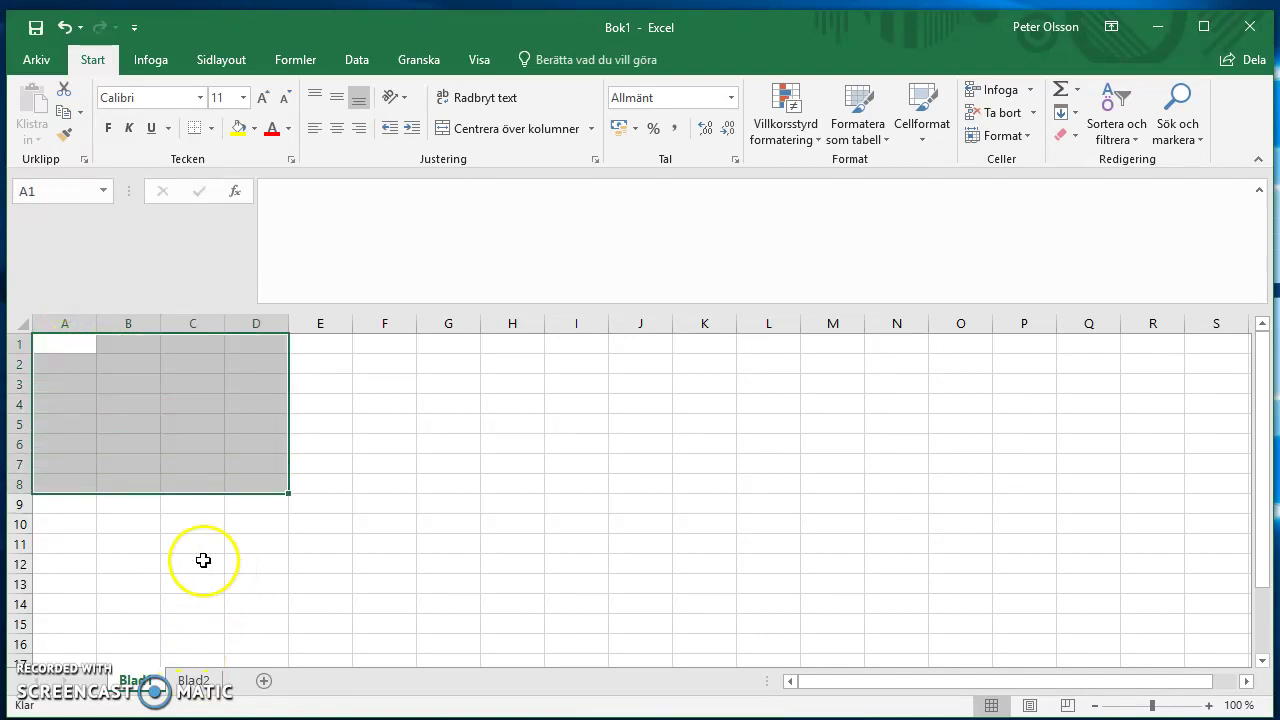
Step: On Blad2, select the Puls, Tränade and Otränade headings, then the Tränade values B3:B12
left_click(193, 680)
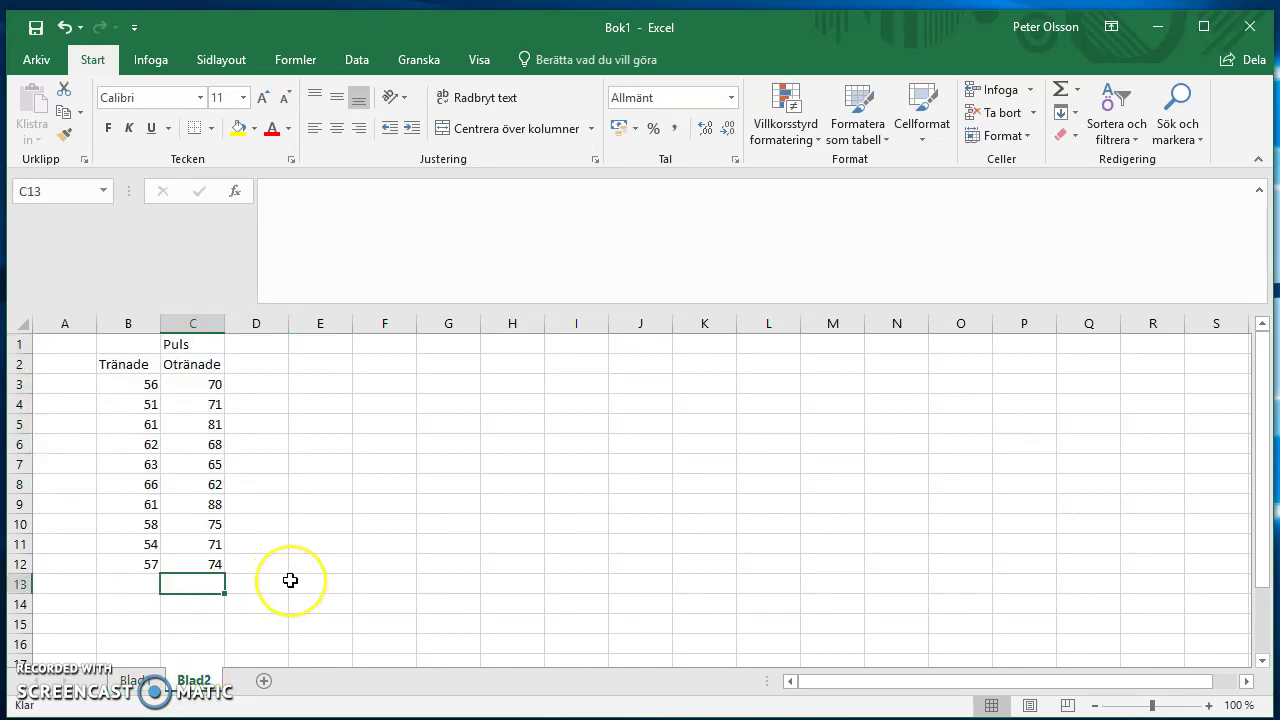
scroll(290, 580, "down", 1)
scroll(290, 580, "up", 1)
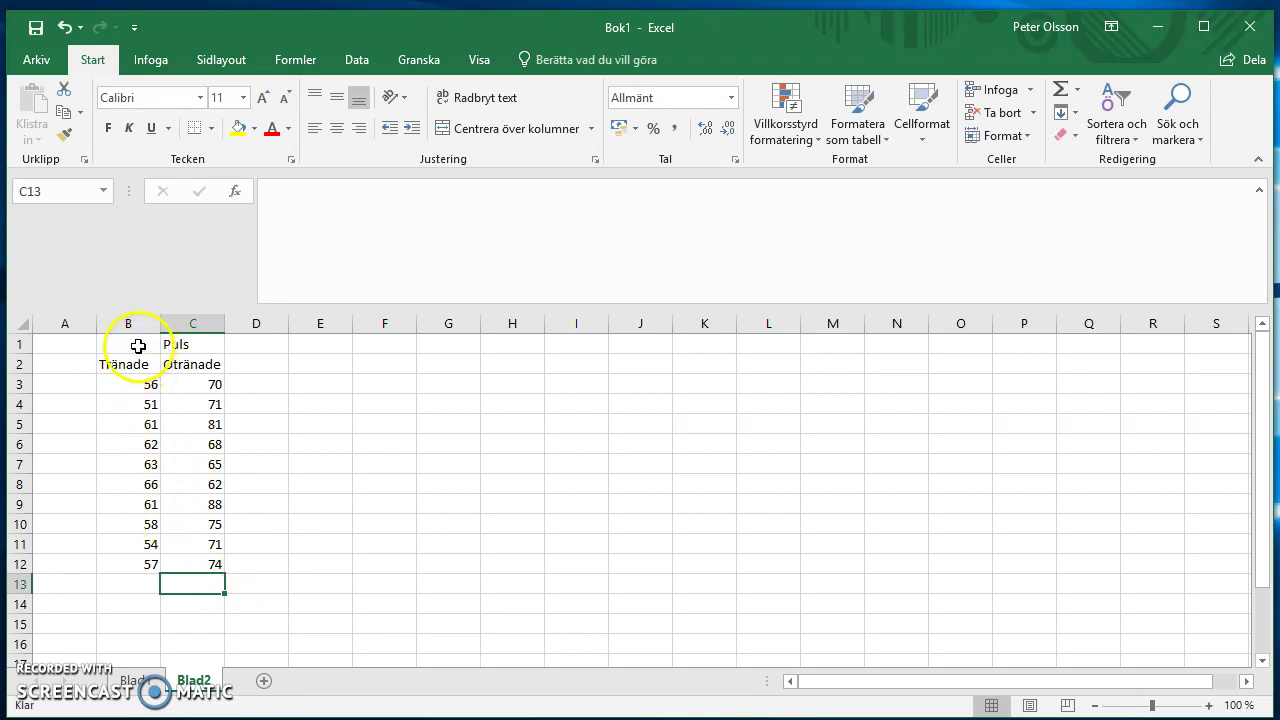
left_click(180, 339)
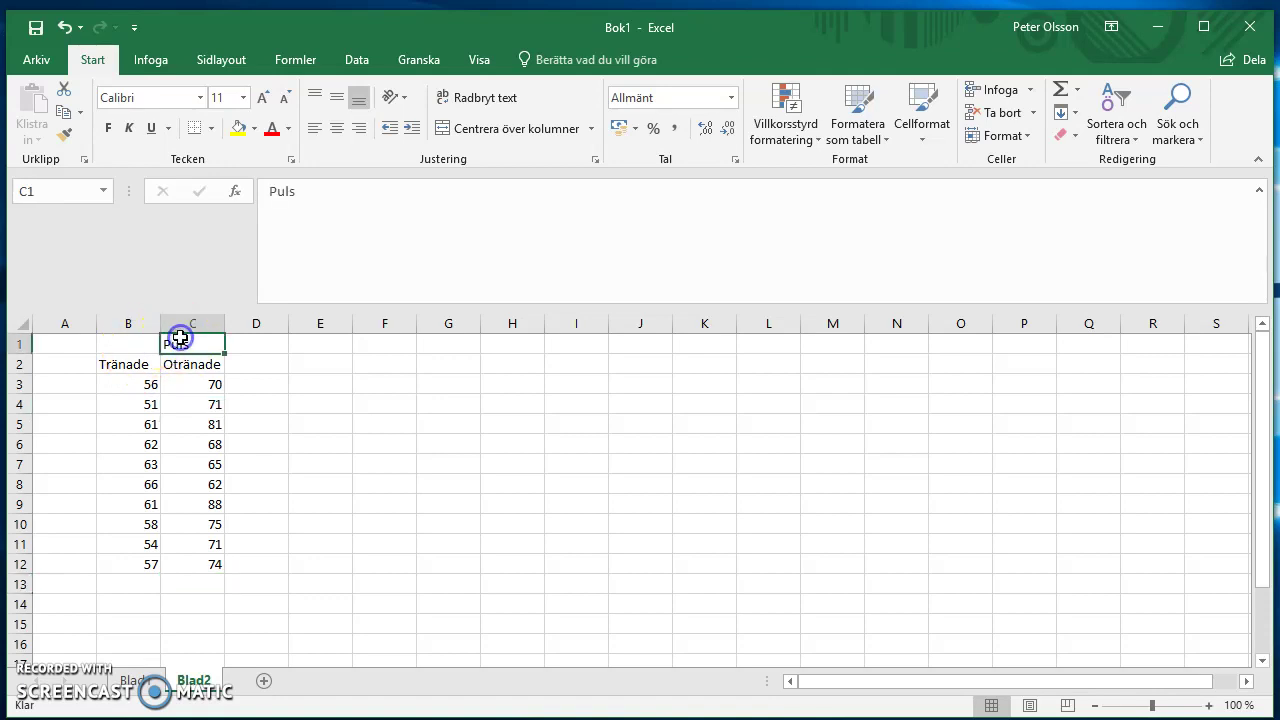
left_click(129, 362)
left_click(189, 365)
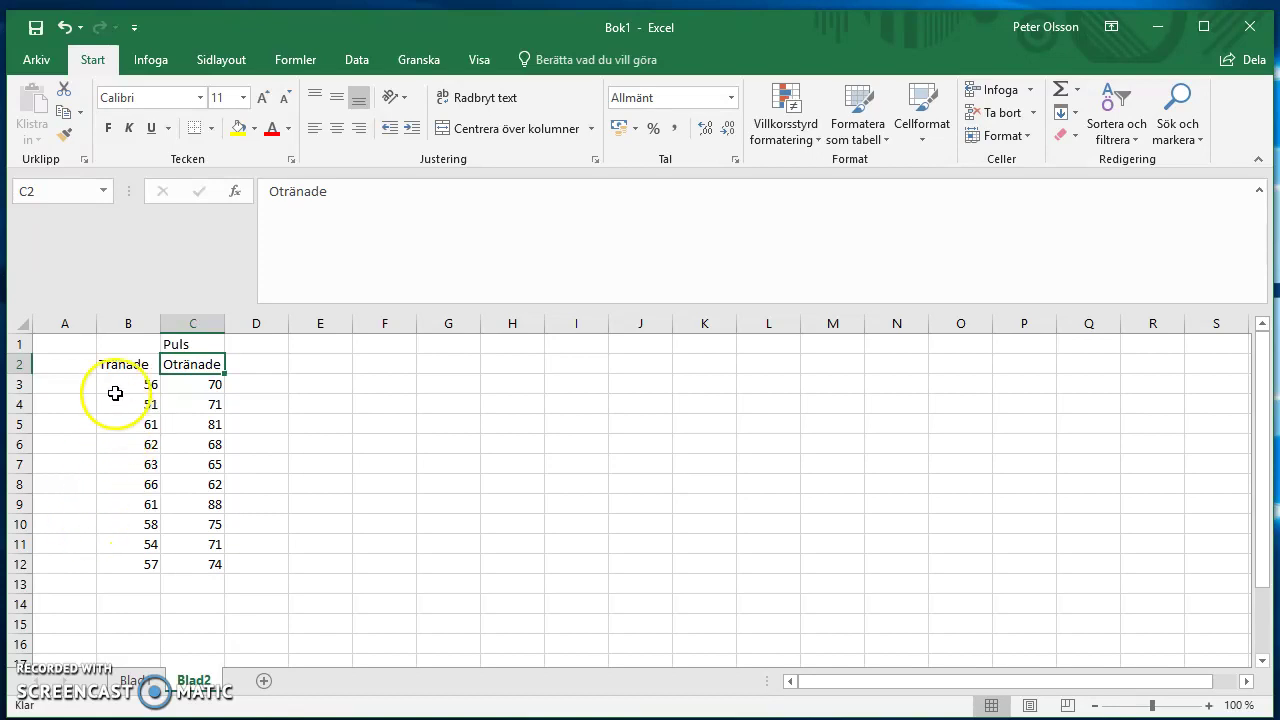
left_click_drag(117, 387, 117, 564)
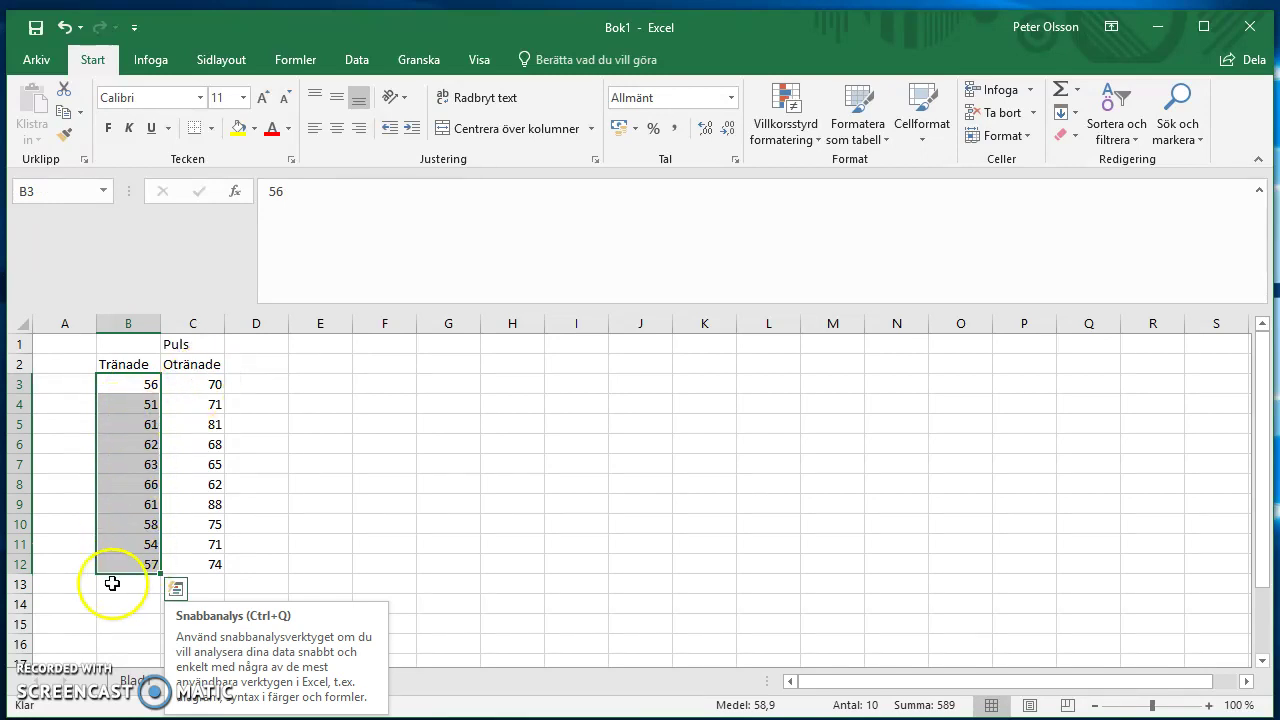
Step: Label A13 'Medelvärde', autofit column A, and start the =medel formula in B13
left_click(64, 582)
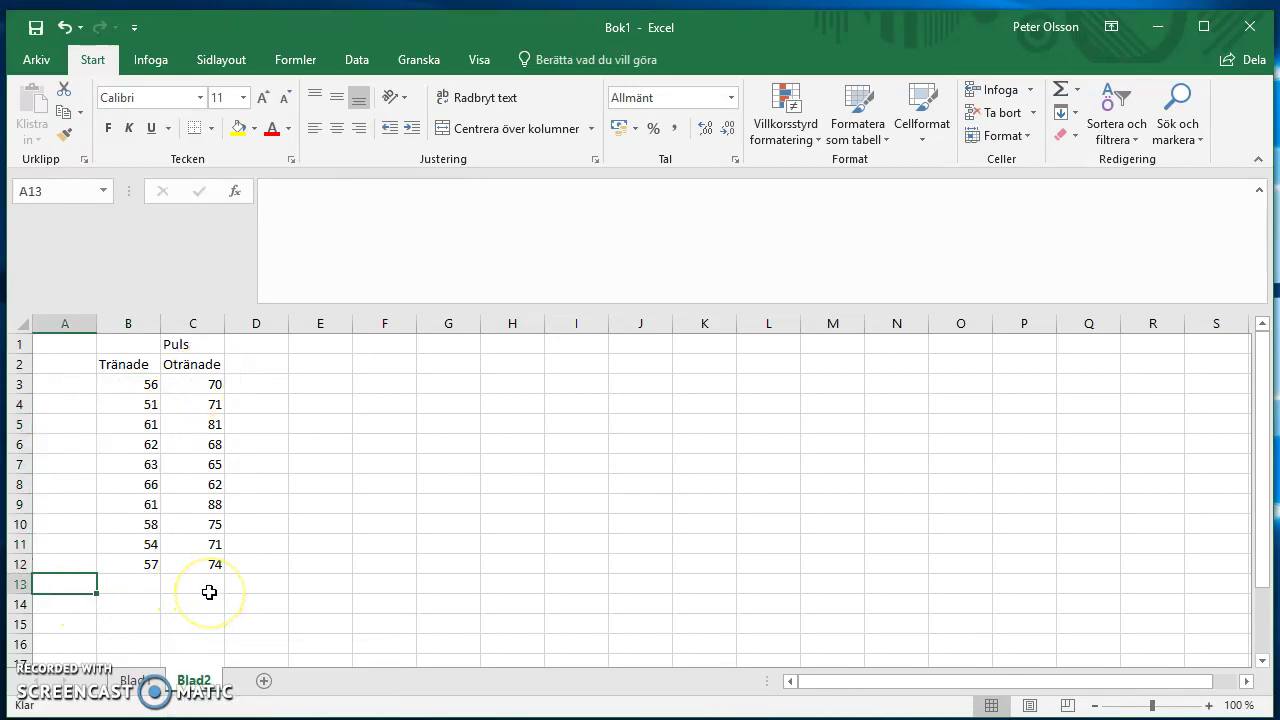
type("ME")
key("BackSpace")
key("BackSpace")
key("BackSpace")
type("edelvärd")
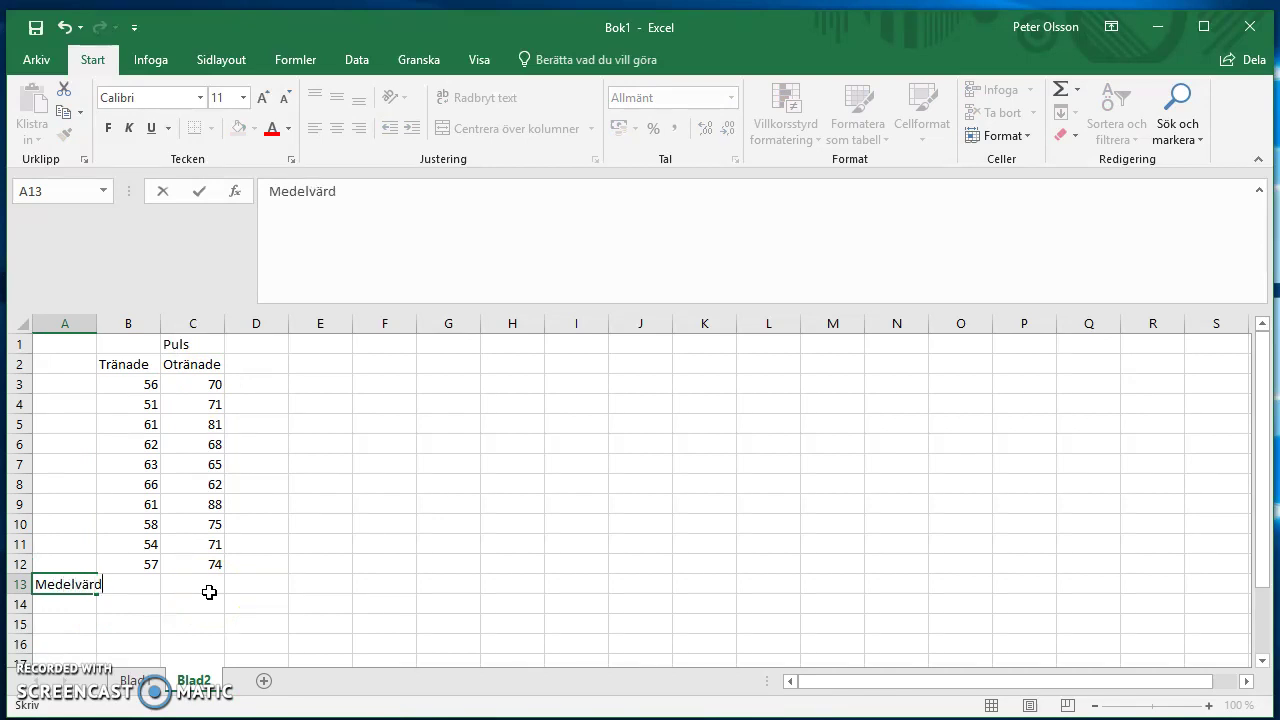
type("e")
key("Tab")
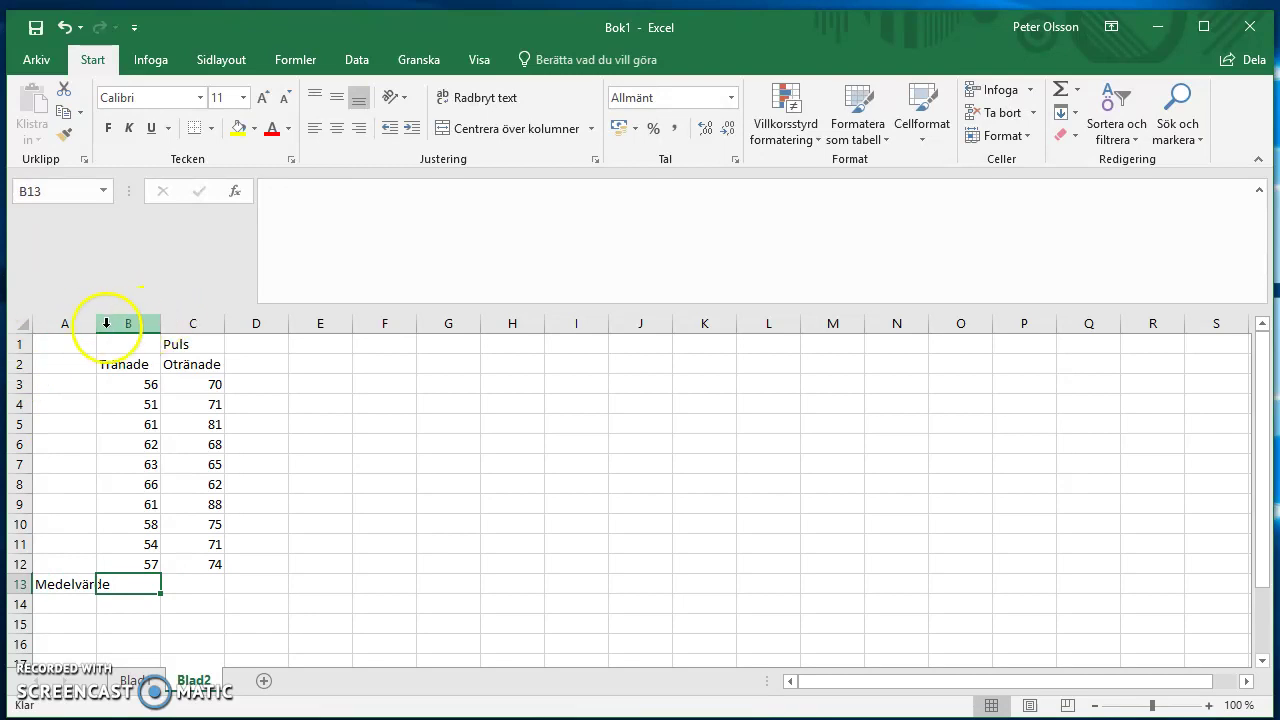
double_click(100, 325)
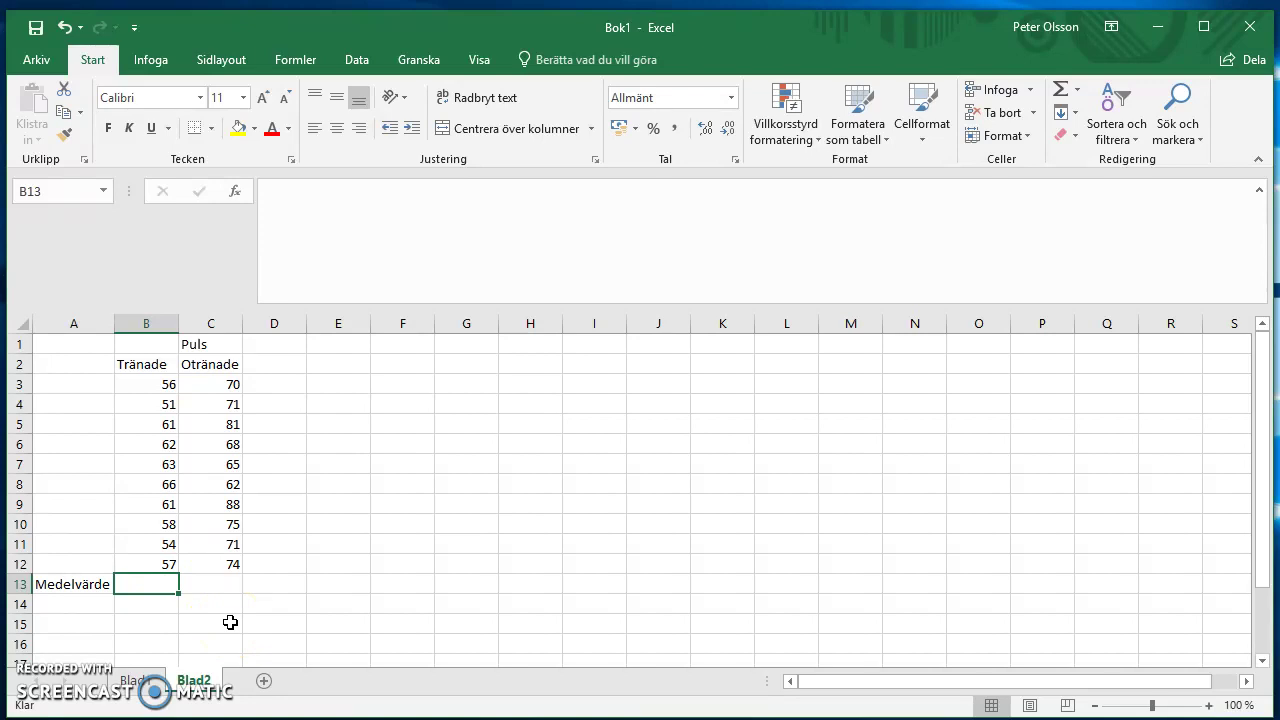
type("=medelk")
key("BackSpace")
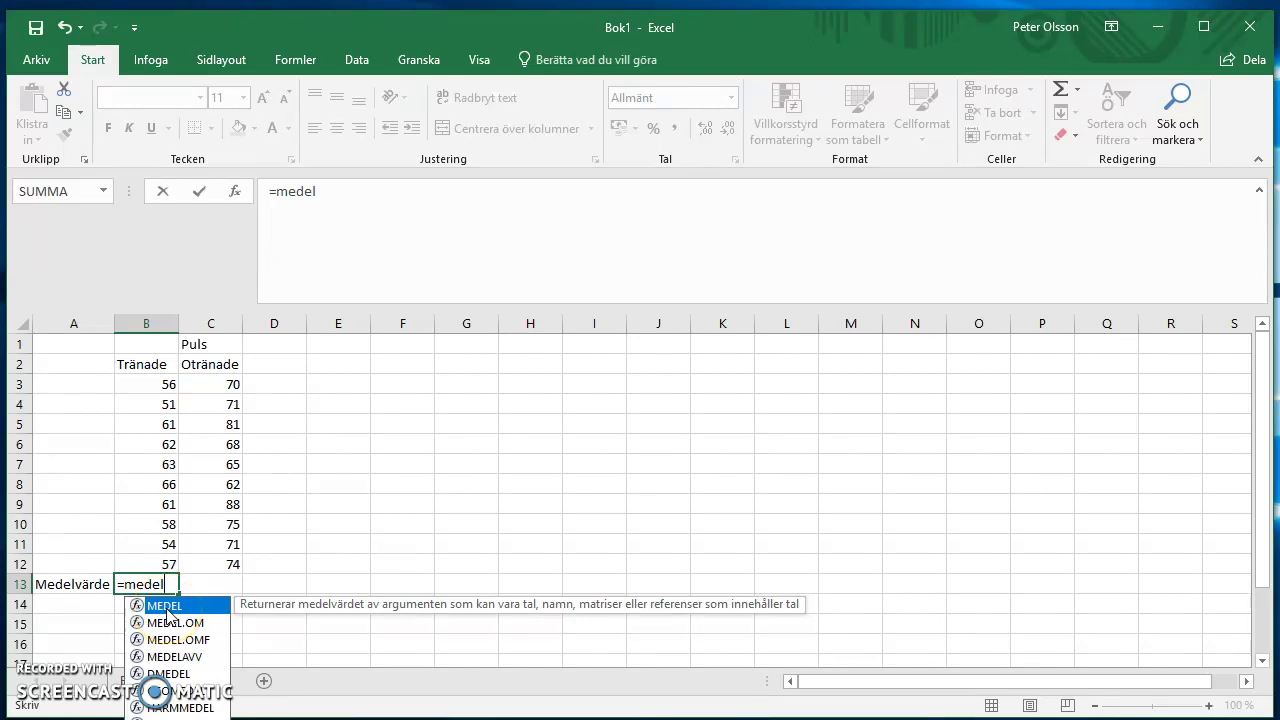
Step: Complete =MEDEL(B3:B12) in B13, giving the Tränade mean of 58,9
double_click(165, 606)
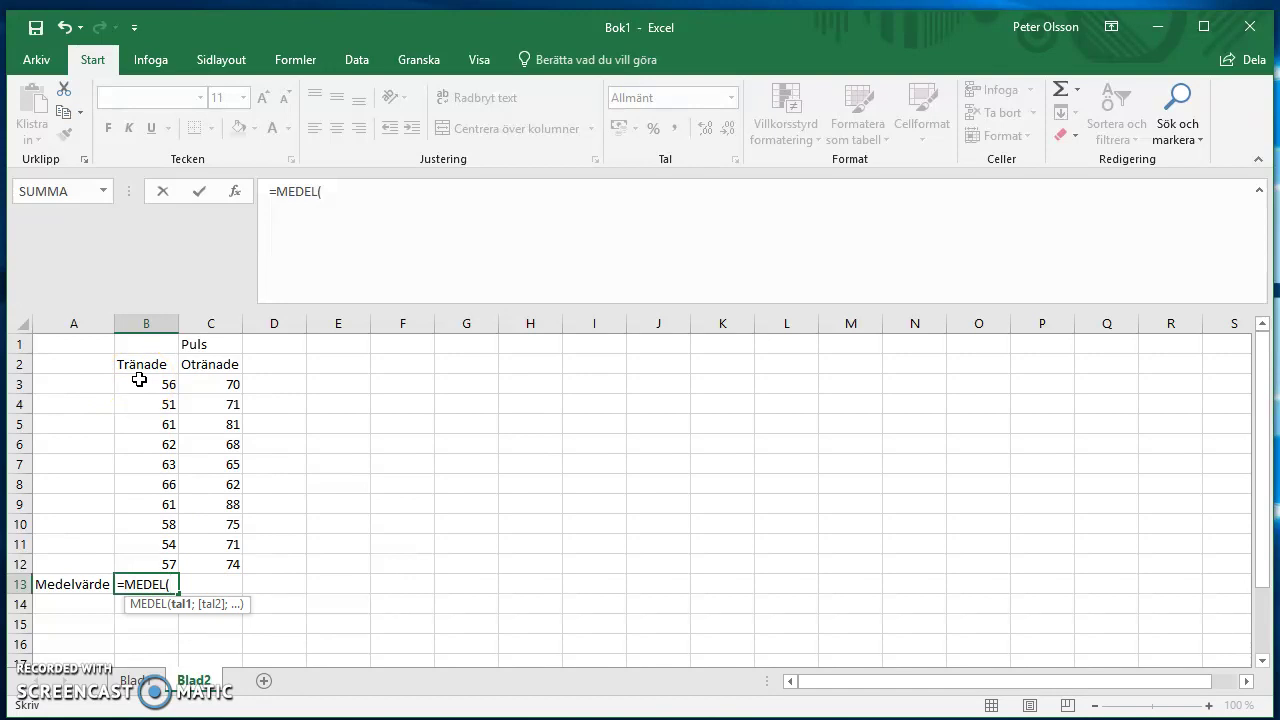
left_click_drag(140, 380, 148, 563)
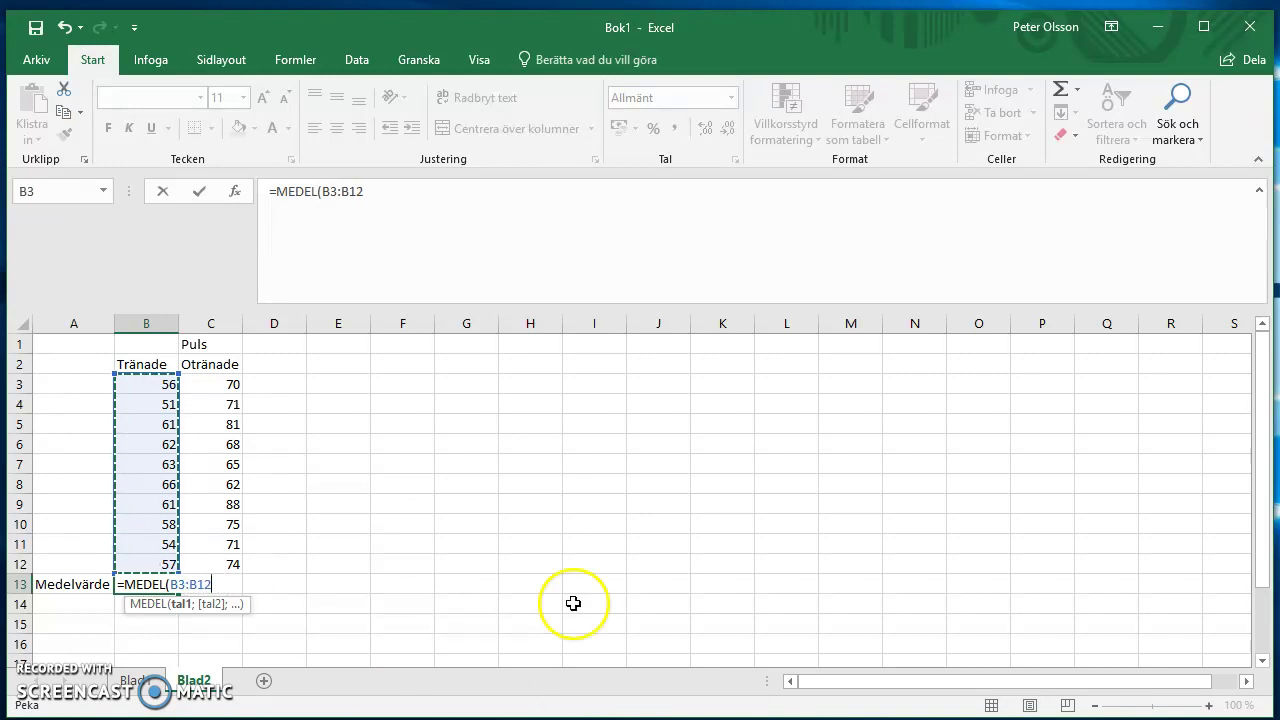
key("Return")
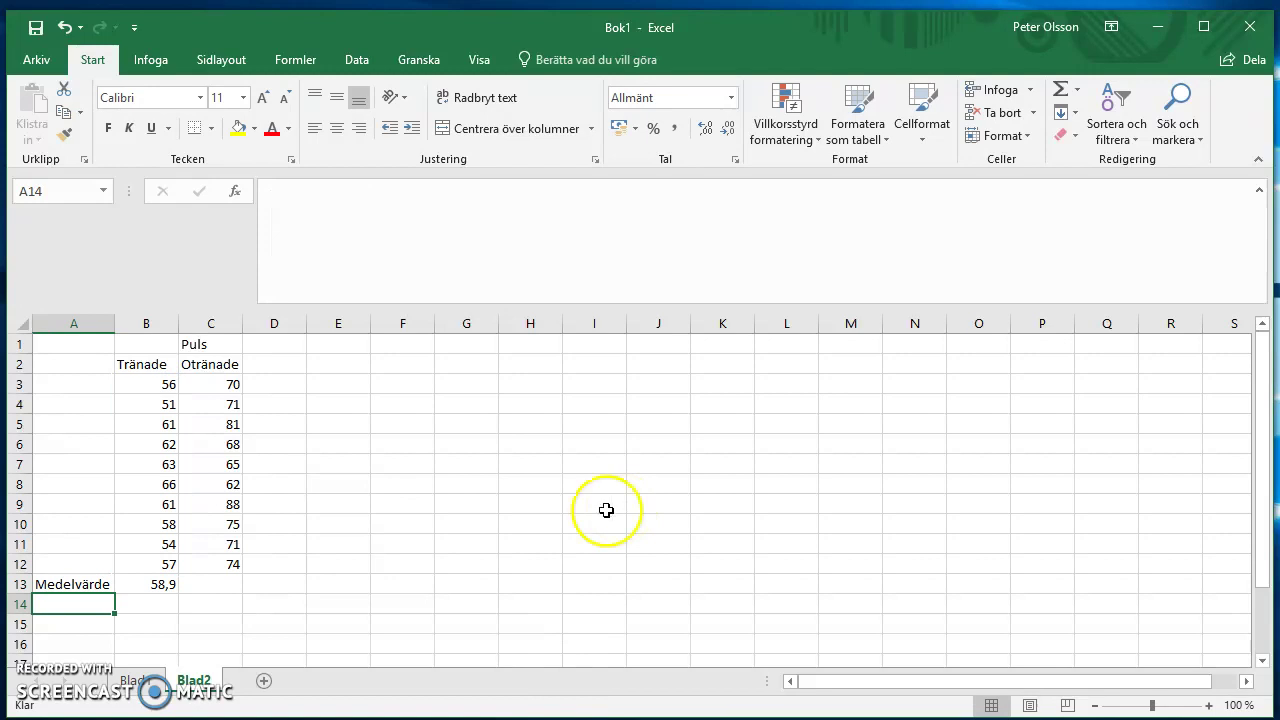
left_click_drag(148, 380, 148, 564)
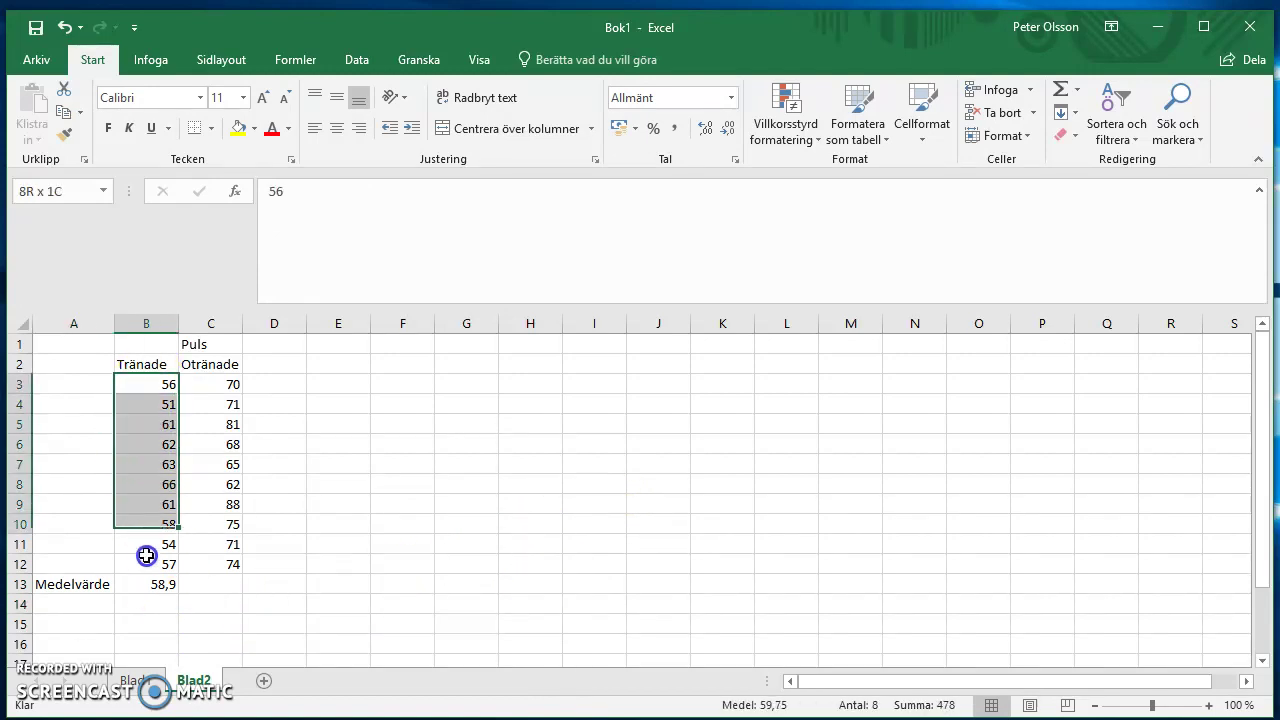
Step: Enter =MEDEL(C3:C12) in C13, giving the Otränade mean of 72,5
left_click(212, 584)
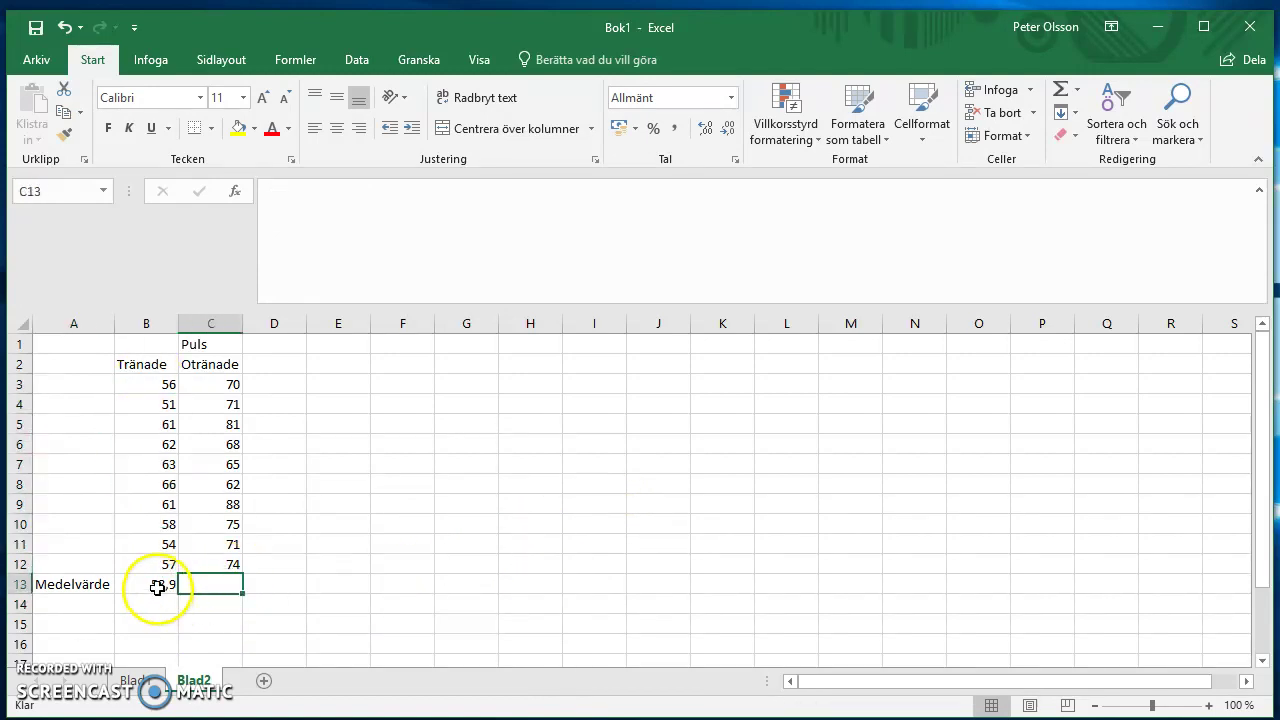
left_click(163, 584)
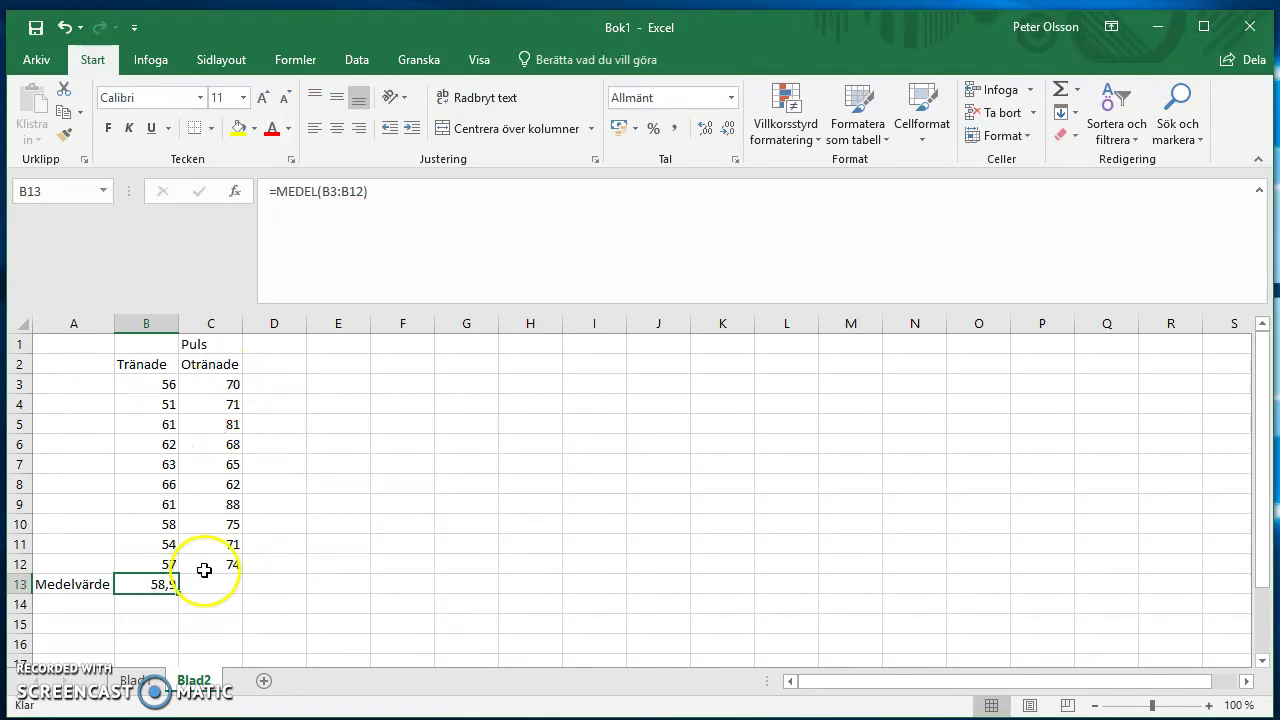
left_click(232, 584)
type("=medel")
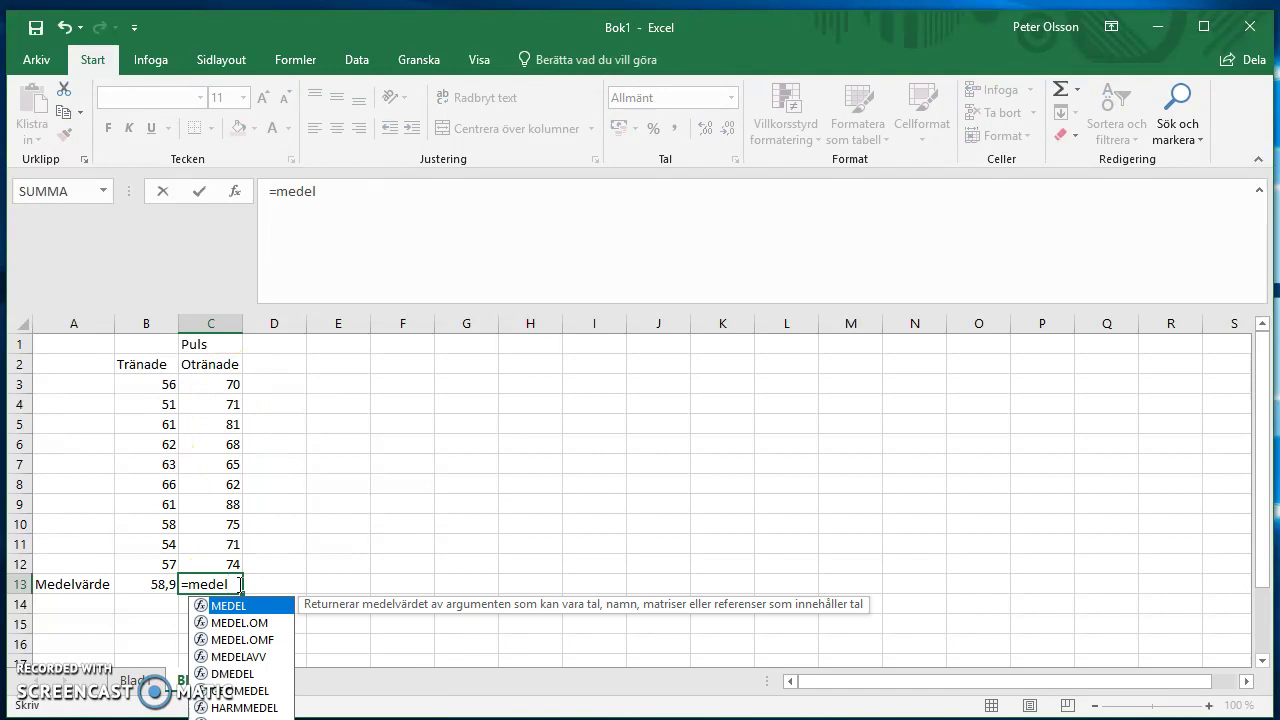
type("(")
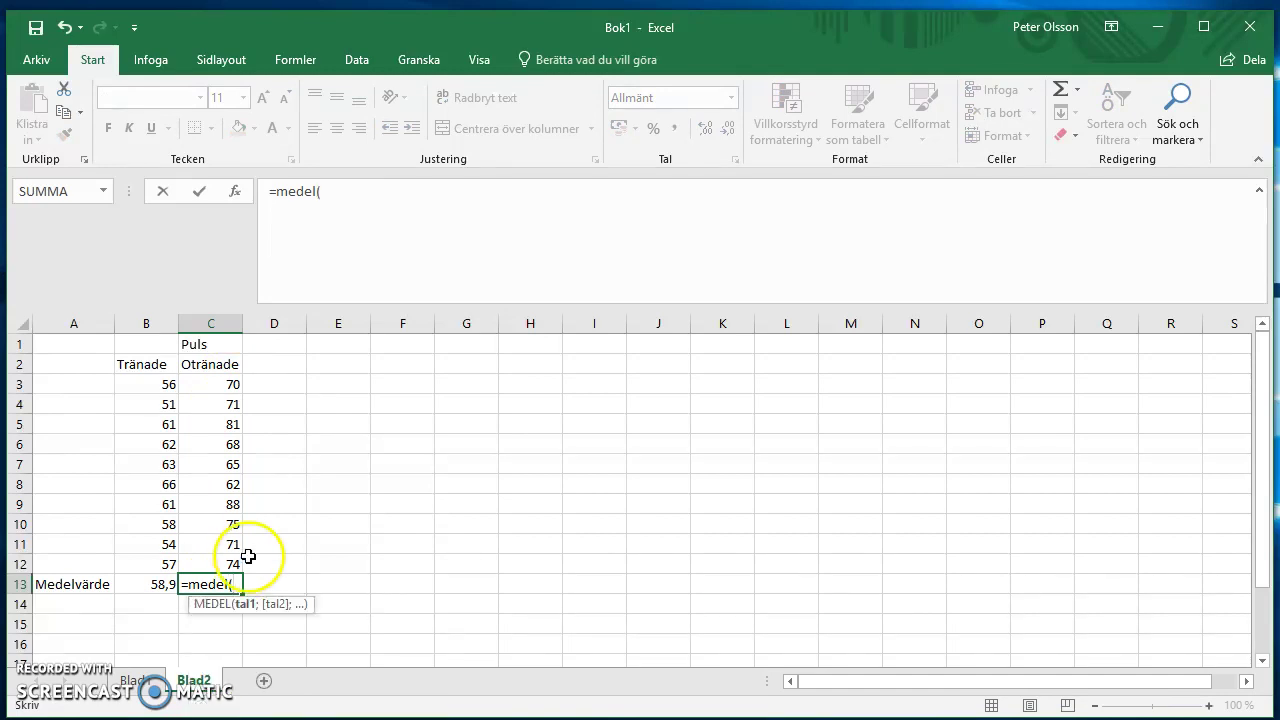
left_click_drag(232, 562, 233, 386)
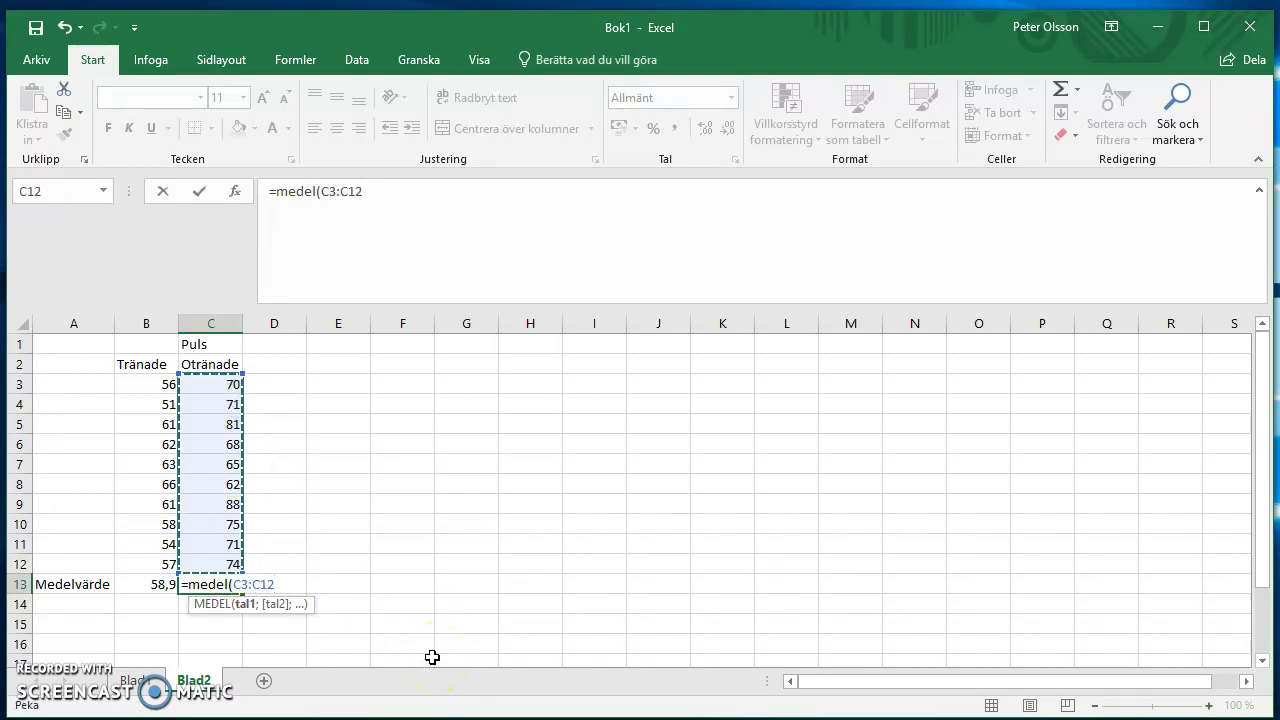
type(")")
key("Return")
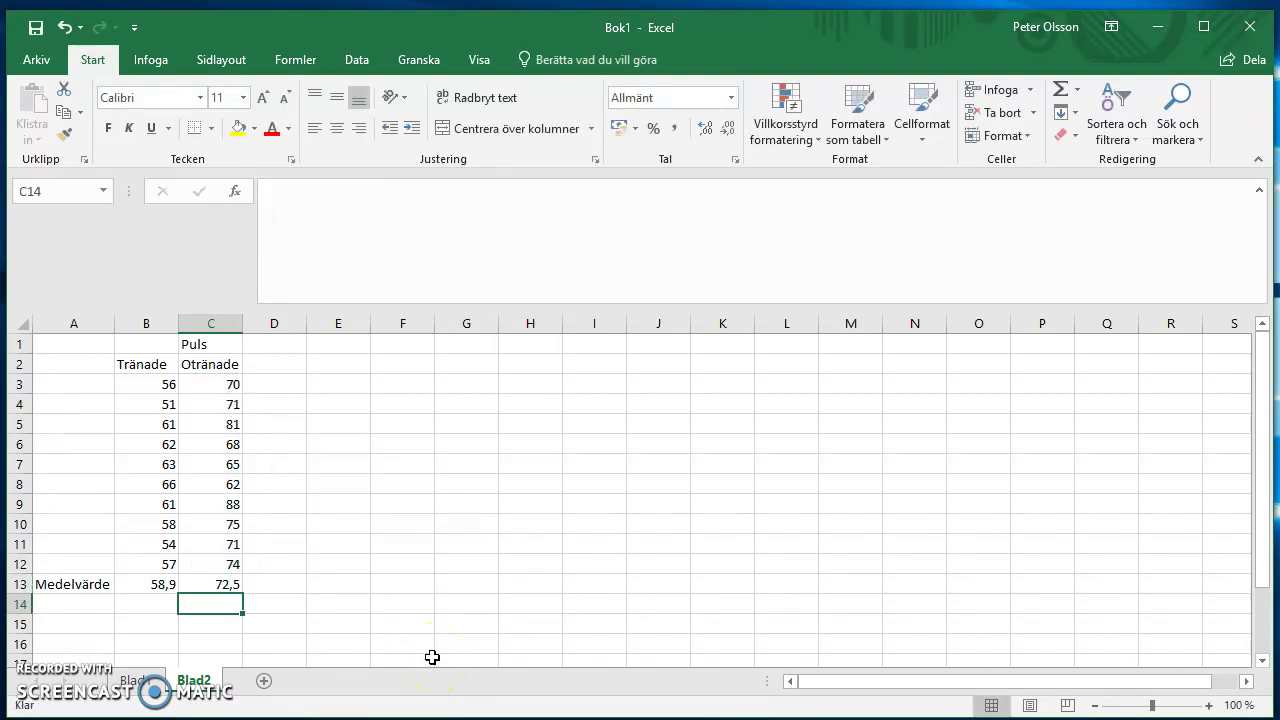
Step: Clear the accidental '4' entered in C13 and select B13's mean formula
left_click(225, 583)
type("4")
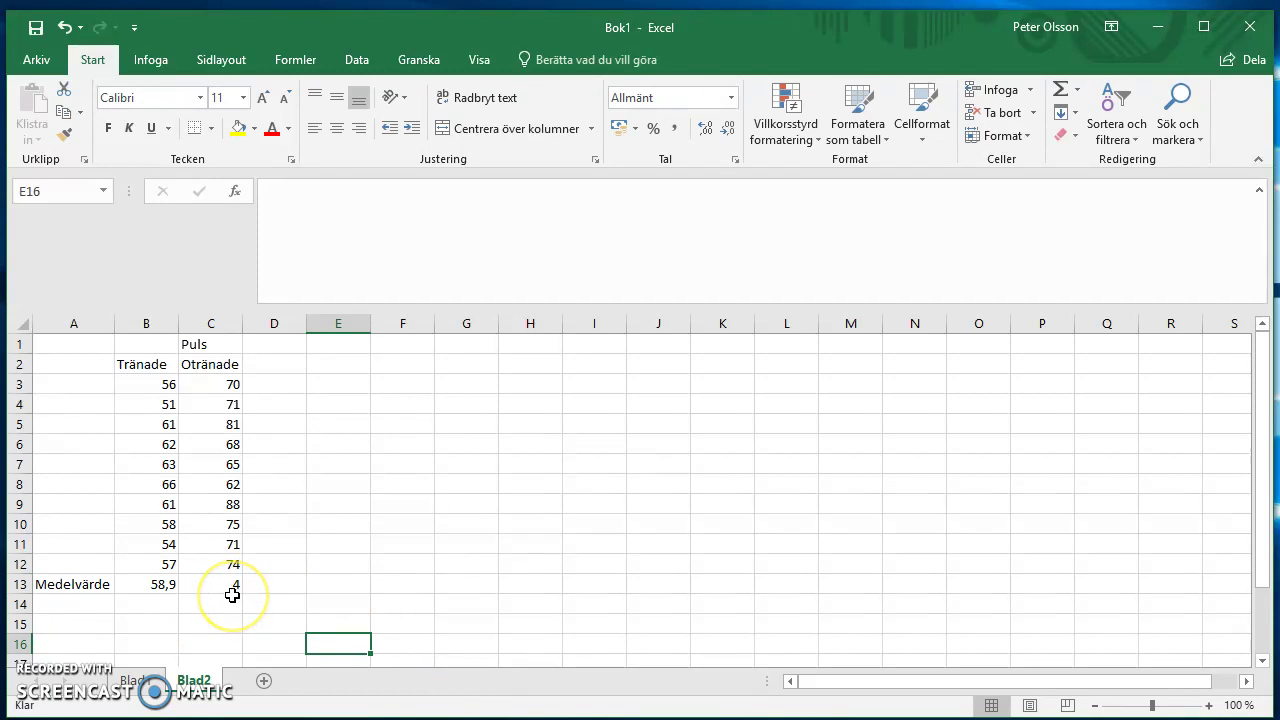
left_click(232, 594)
key("Delete")
left_click(160, 566)
left_click(160, 586)
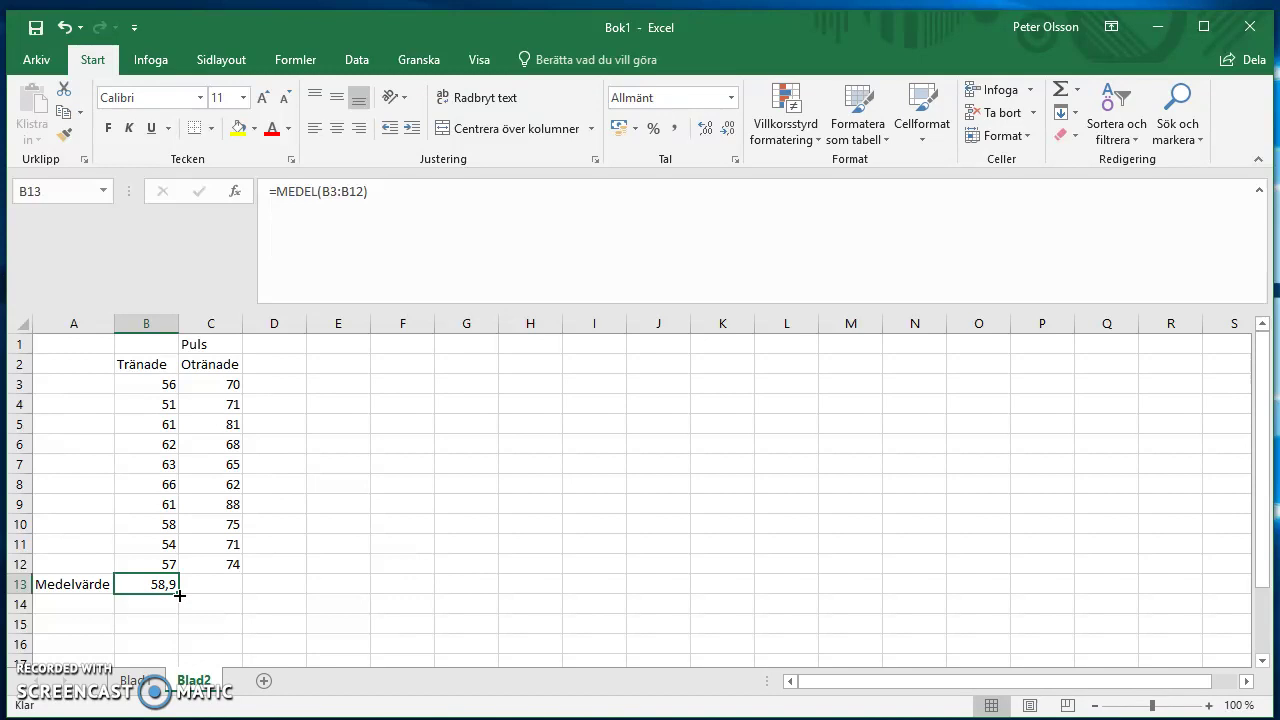
Step: Fill B13's mean formula across into C13 and compare the two formulas
left_click_drag(179, 595, 220, 580)
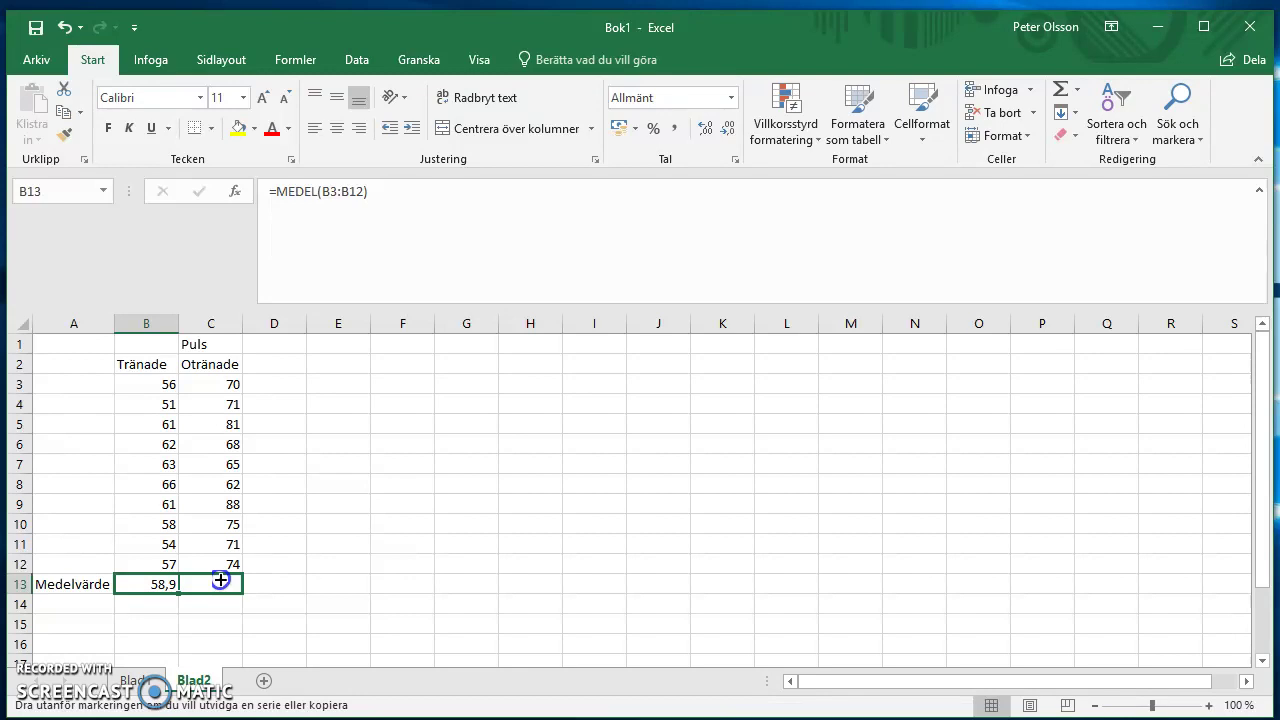
left_click_drag(220, 580, 220, 580)
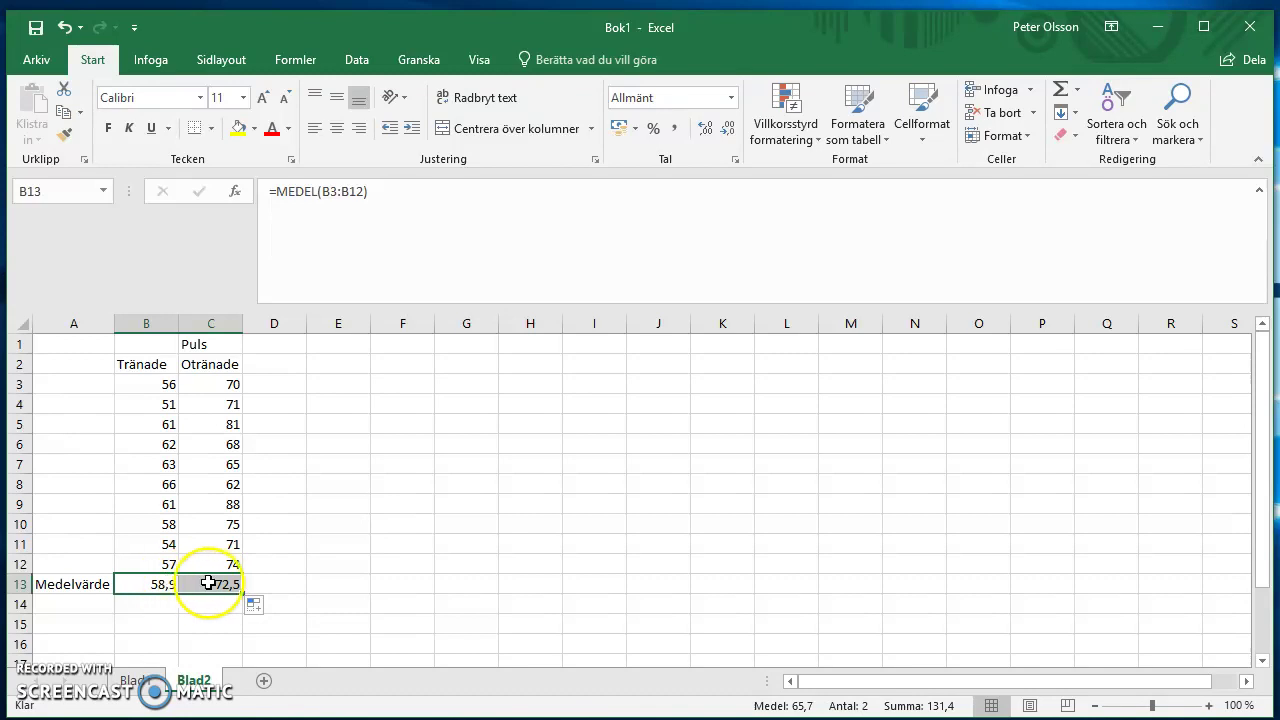
left_click(214, 584)
left_click(210, 584)
left_click(160, 584)
left_click(231, 589)
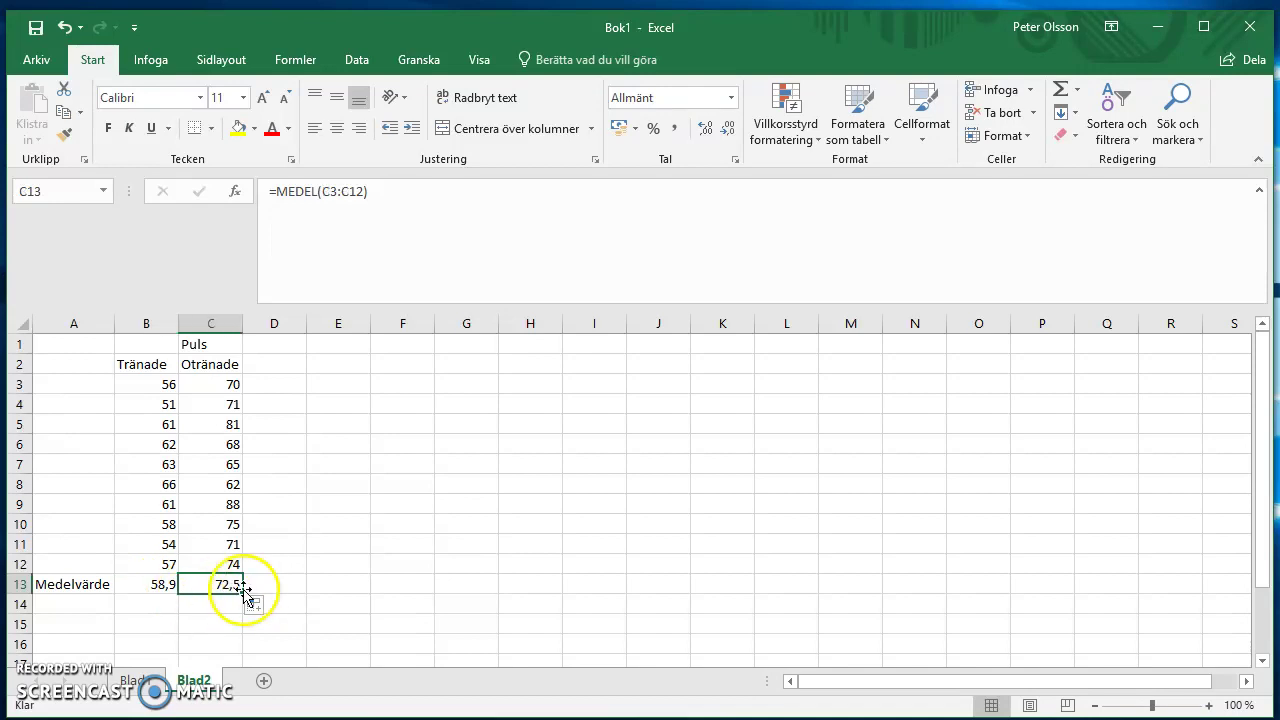
double_click(162, 584)
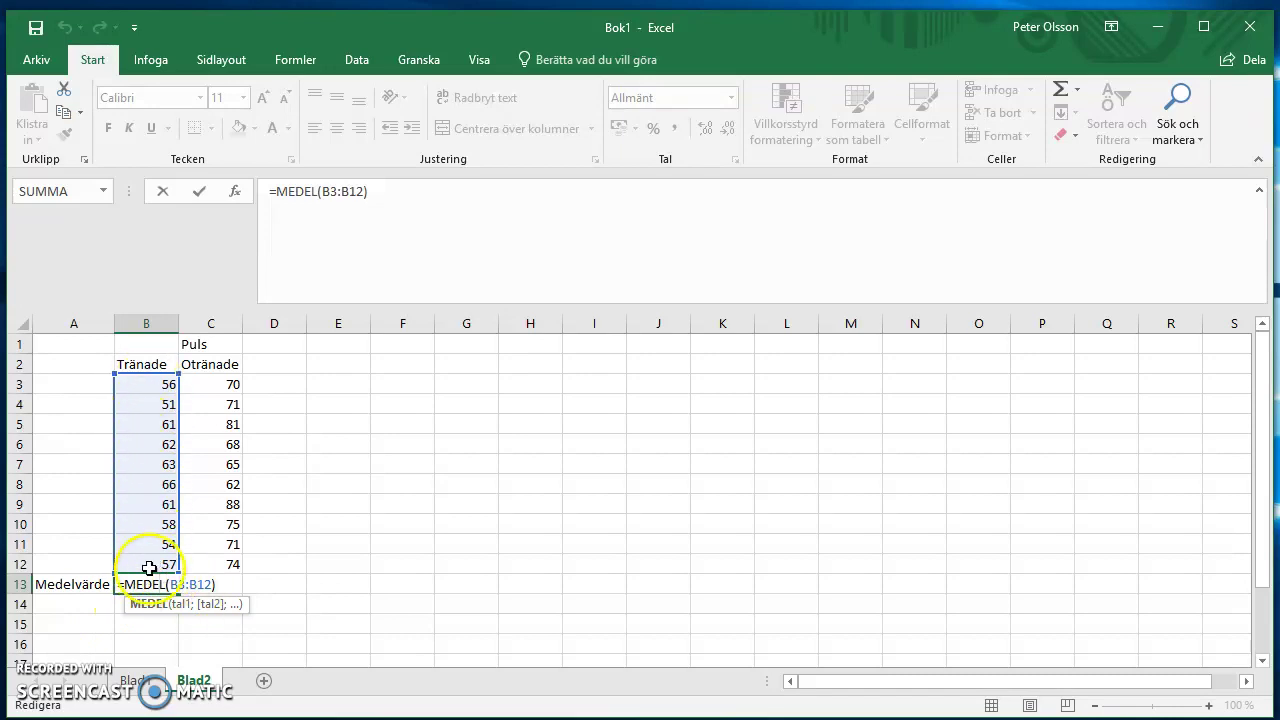
left_click(278, 581)
left_click(150, 588)
left_click(205, 584)
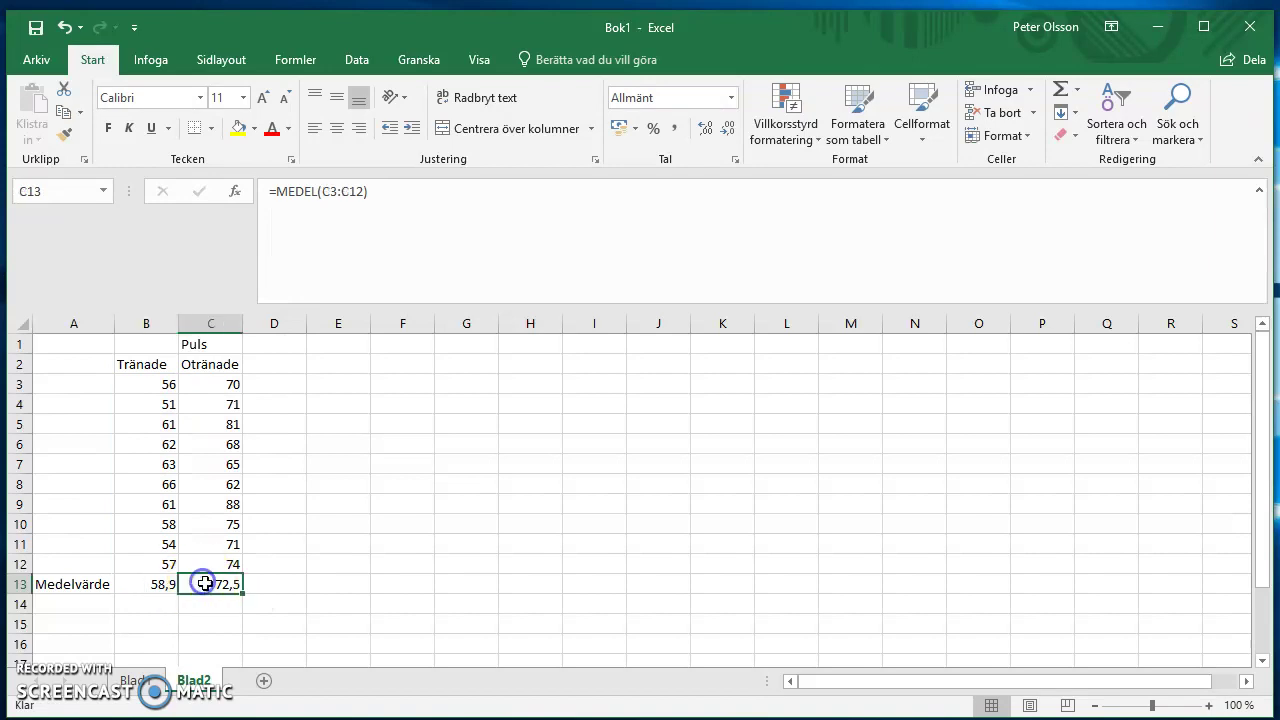
double_click(212, 584)
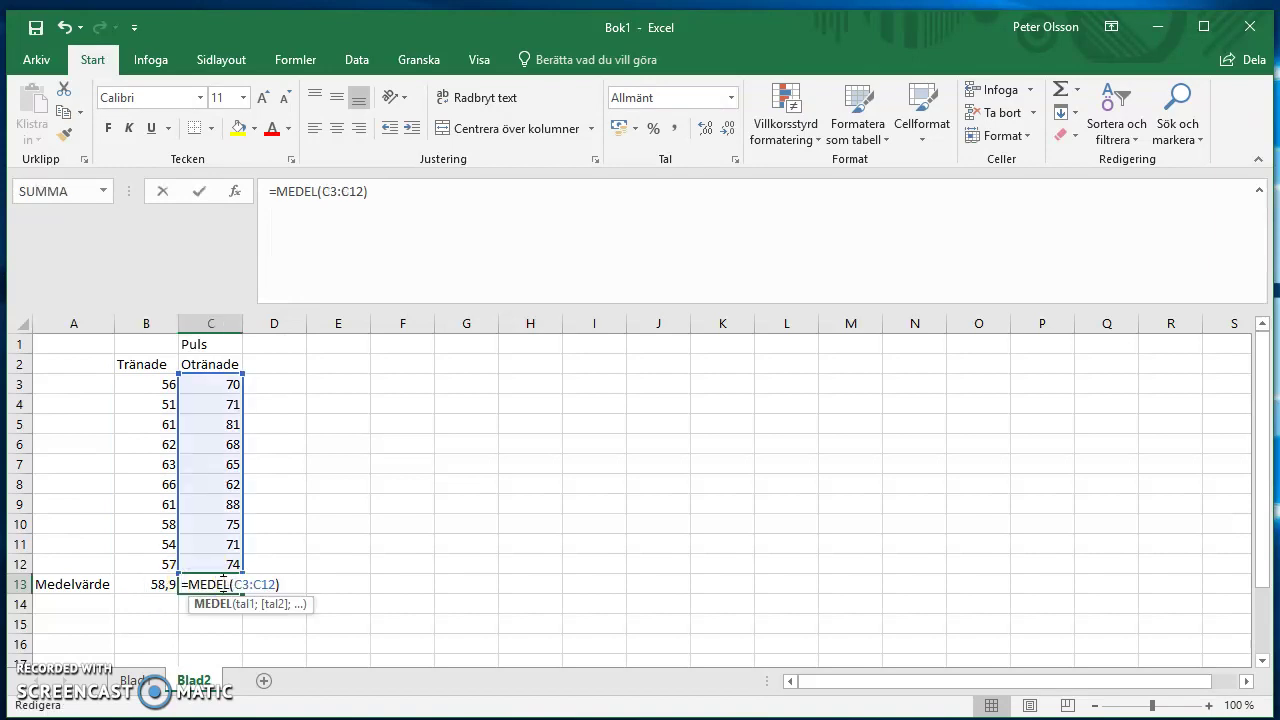
left_click(163, 583)
left_click(212, 583)
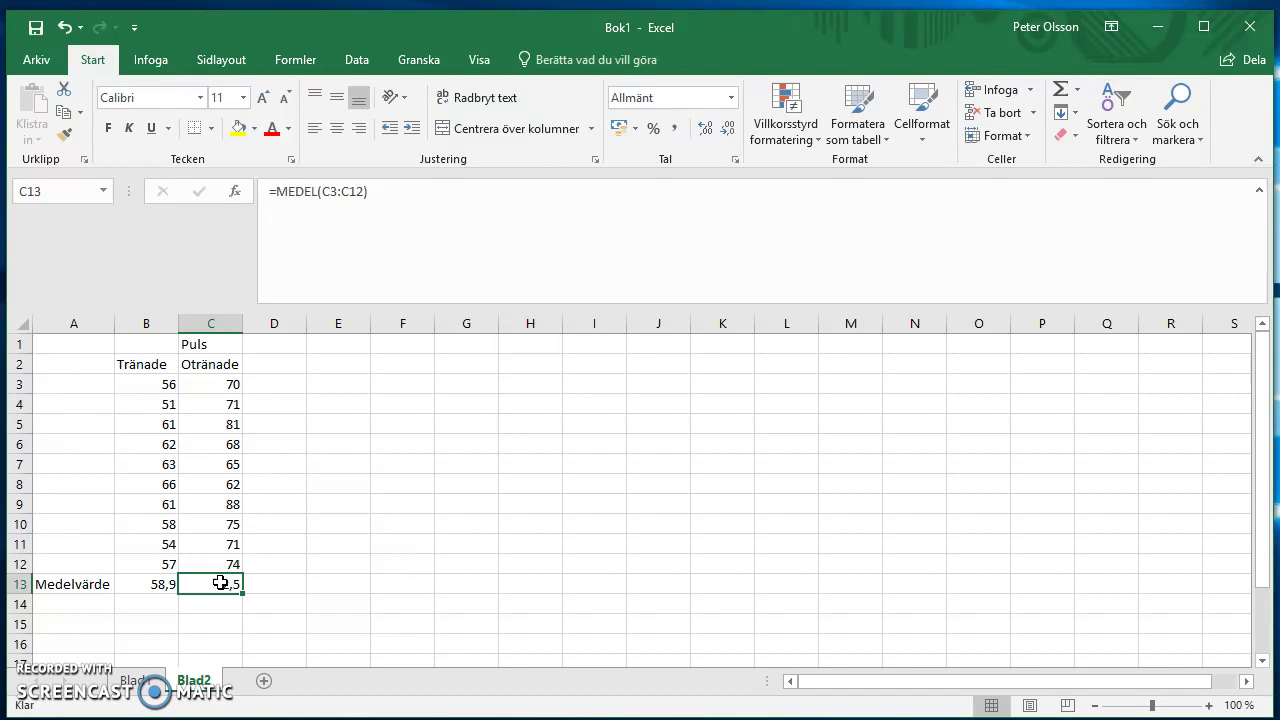
double_click(222, 585)
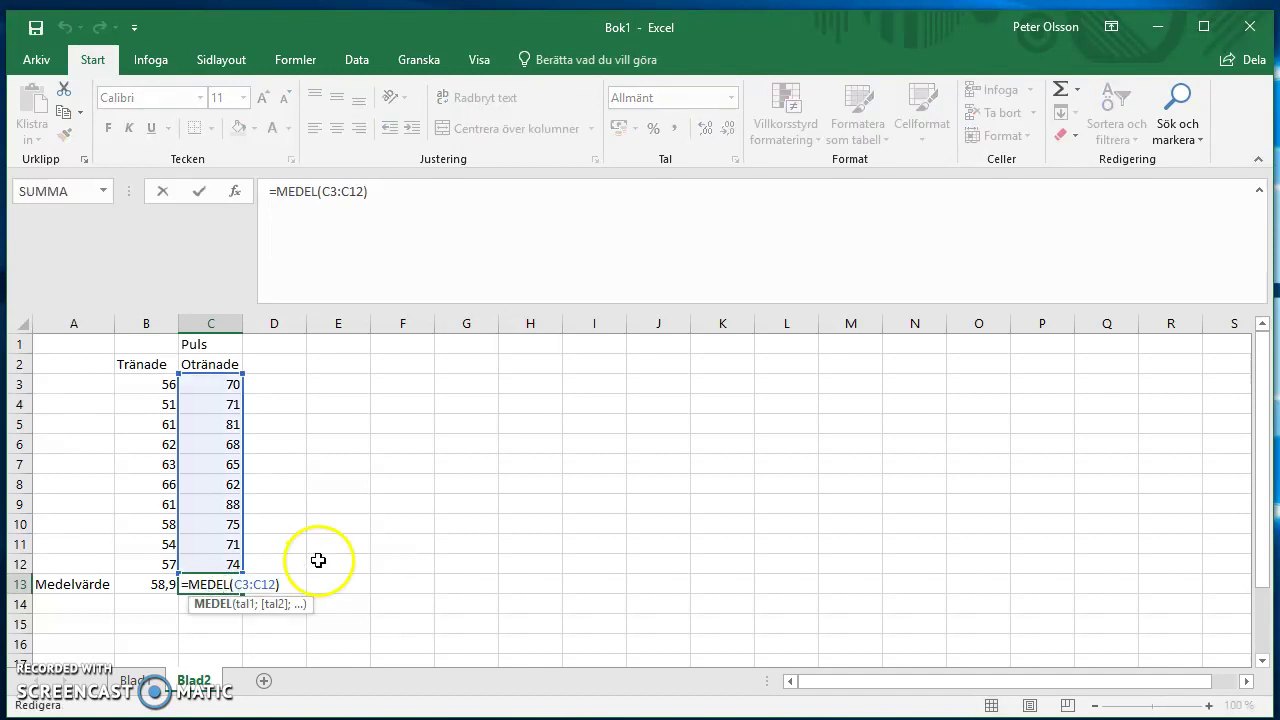
left_click(334, 446)
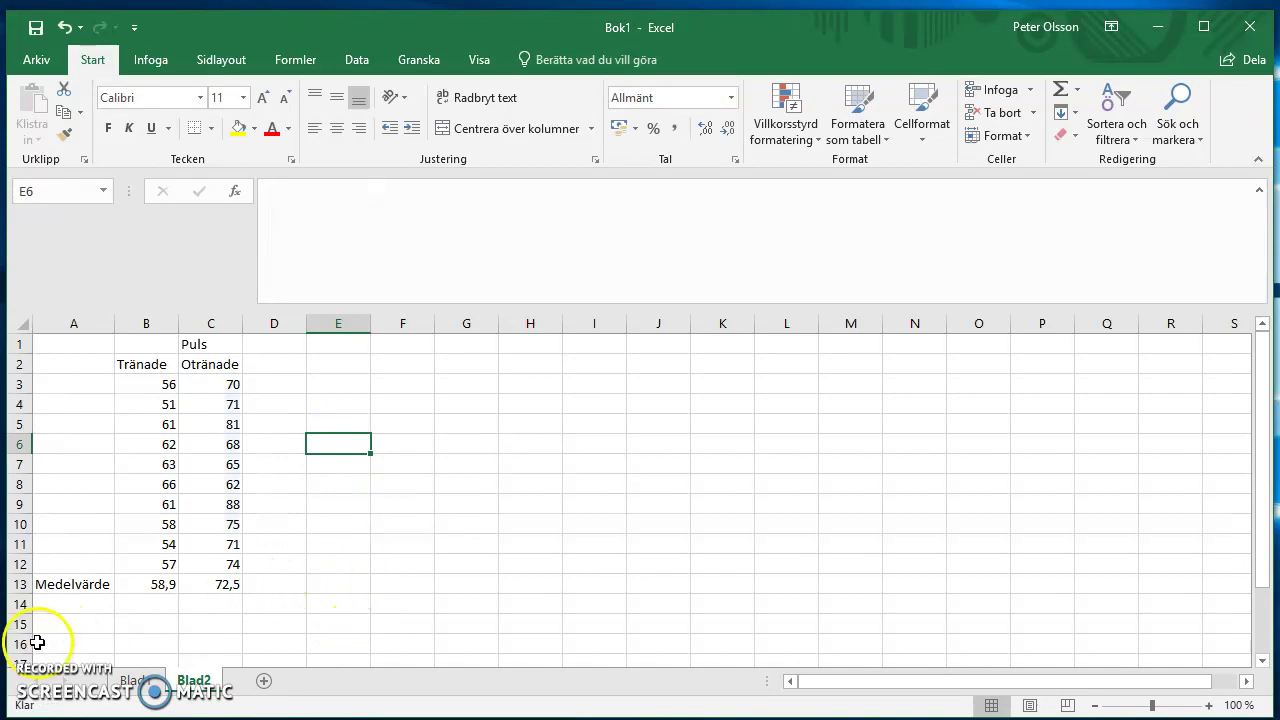
left_click(62, 604)
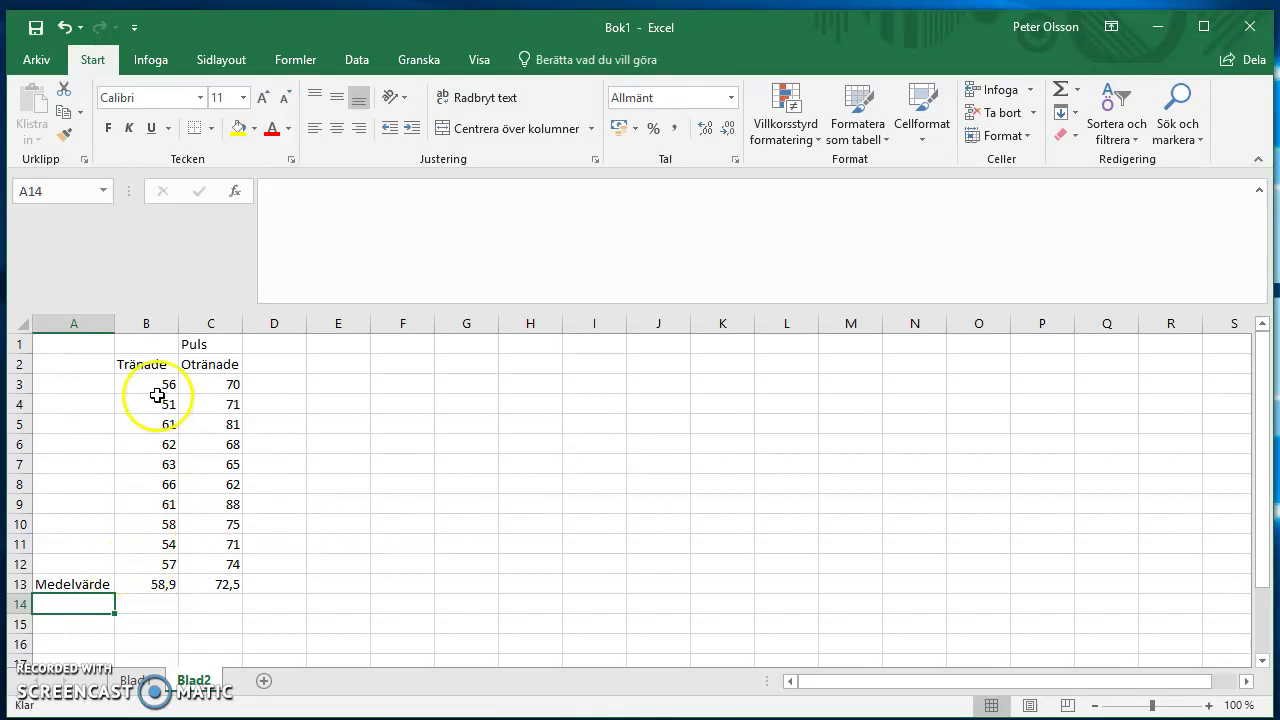
left_click(152, 584)
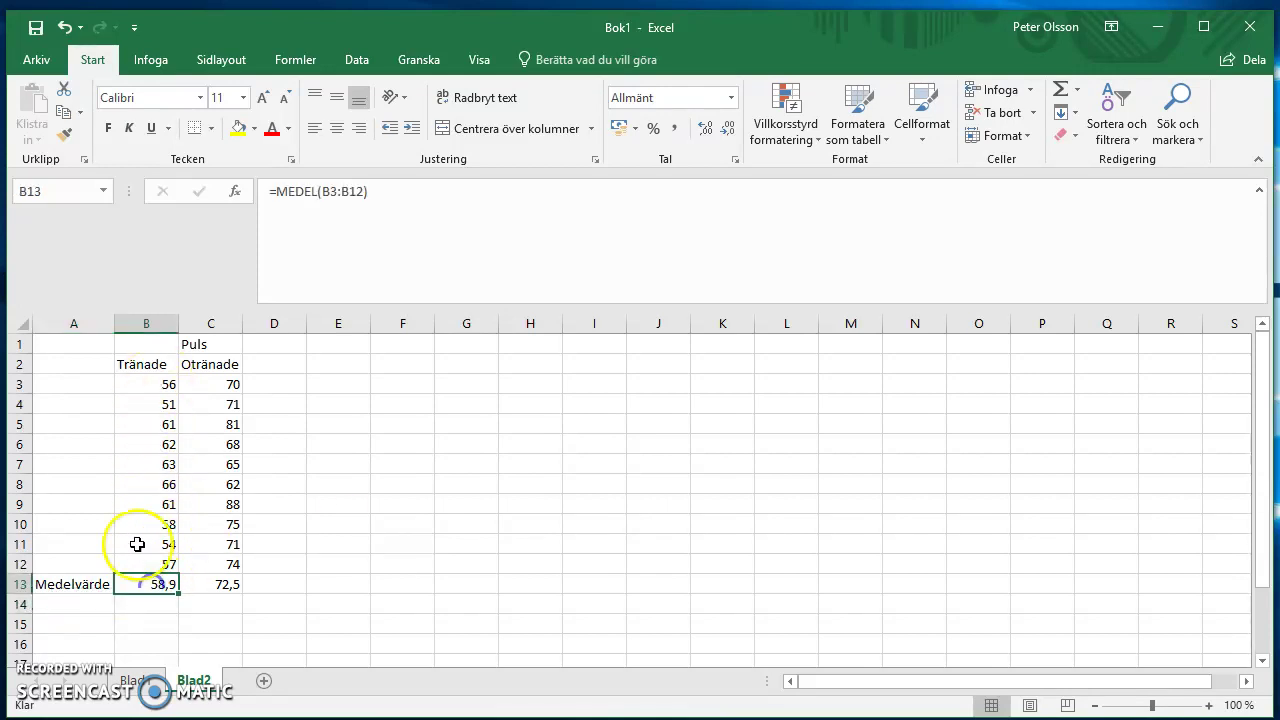
left_click(141, 389)
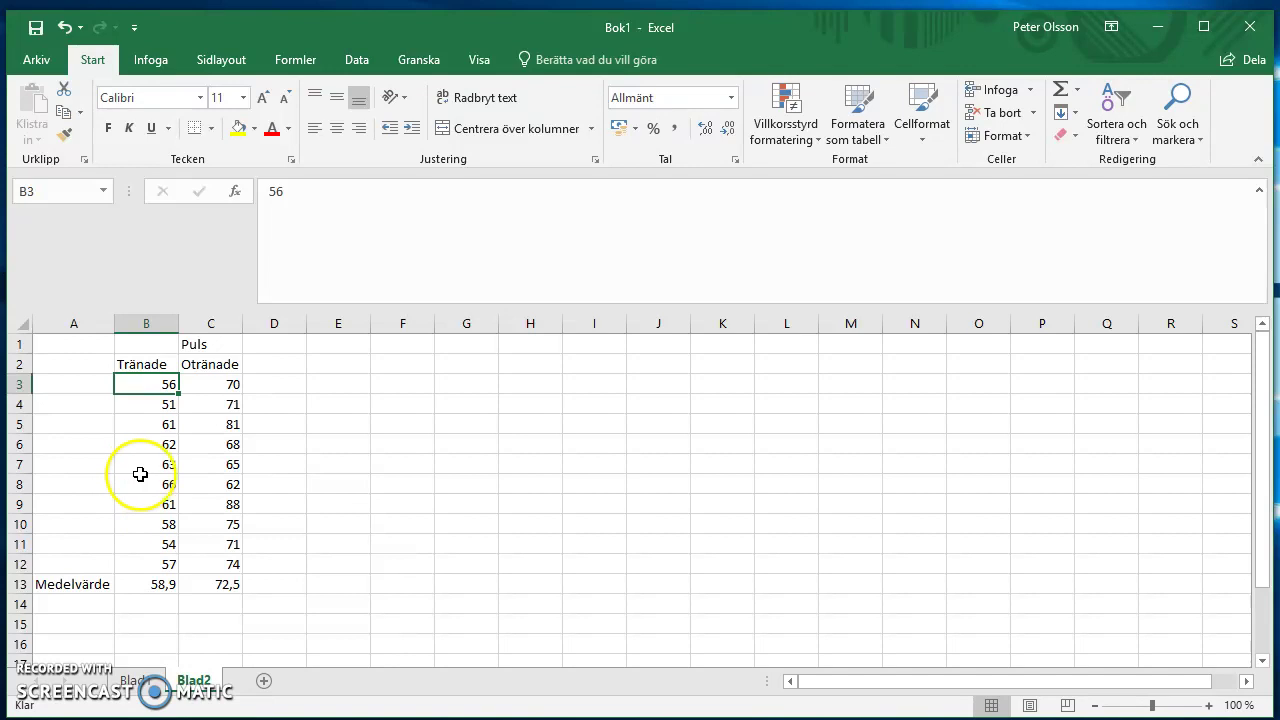
left_click(150, 585)
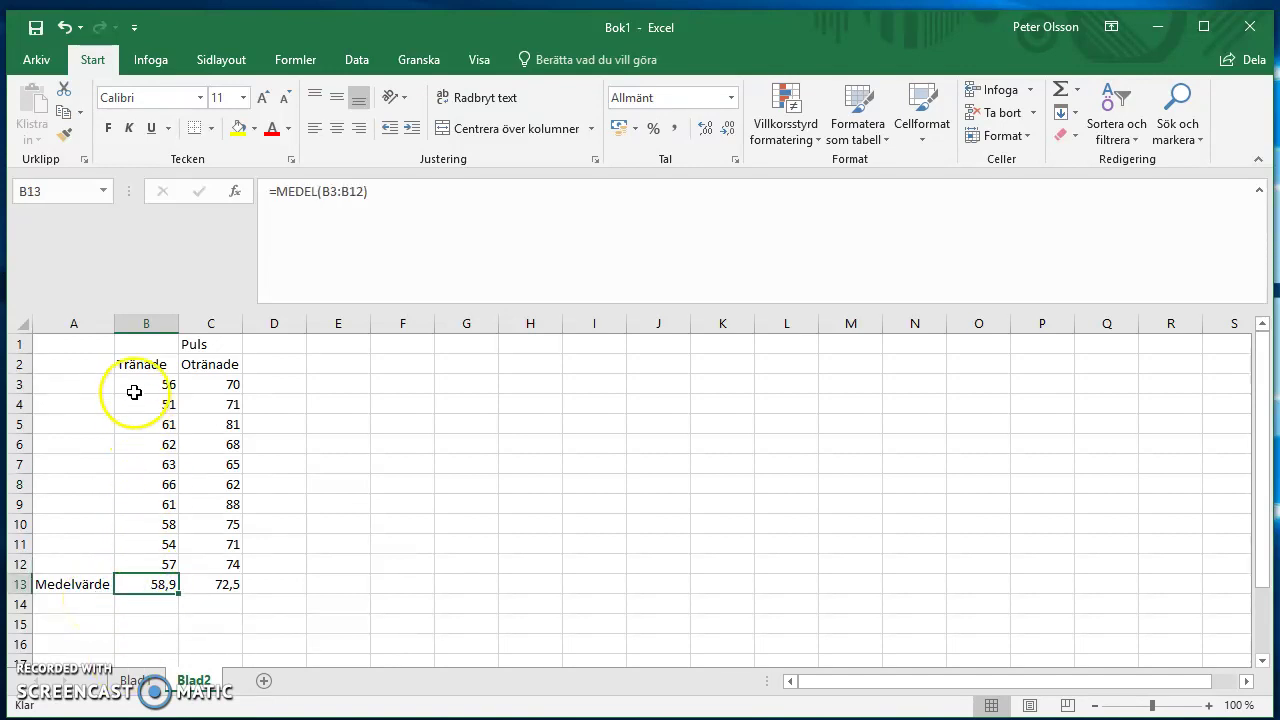
left_click_drag(138, 389, 137, 556)
left_click_drag(140, 384, 145, 556)
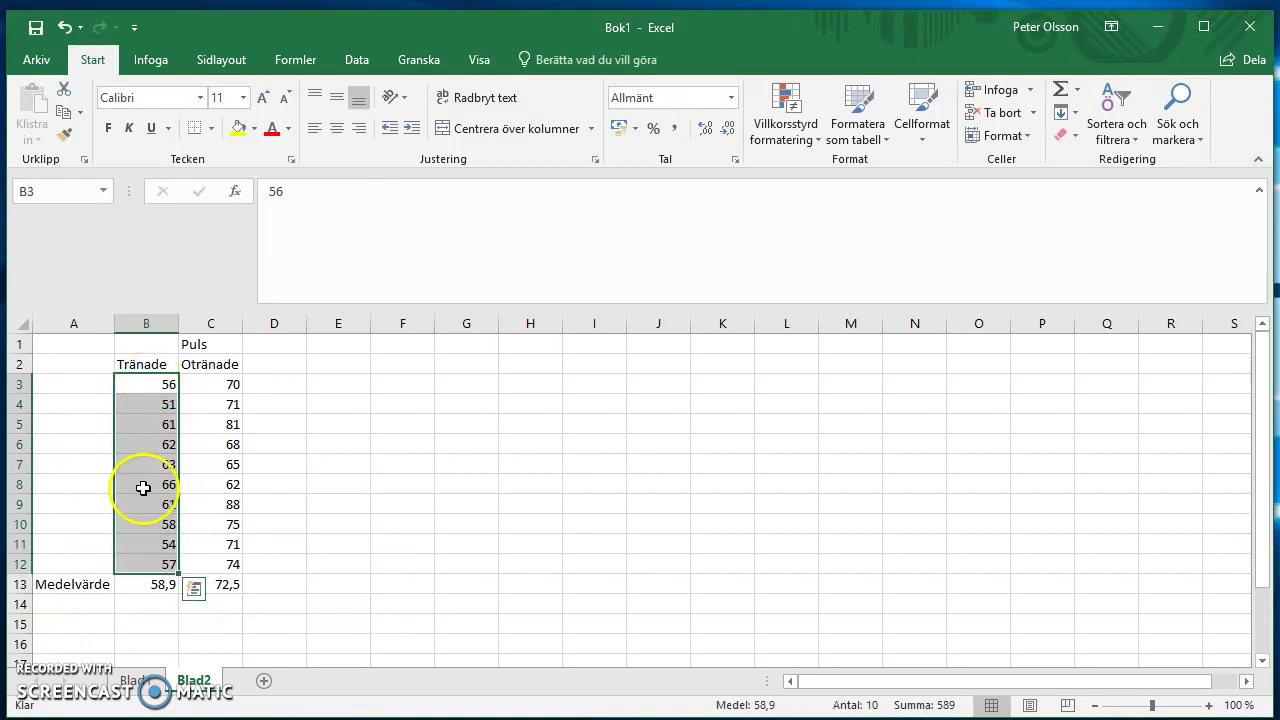
left_click(82, 604)
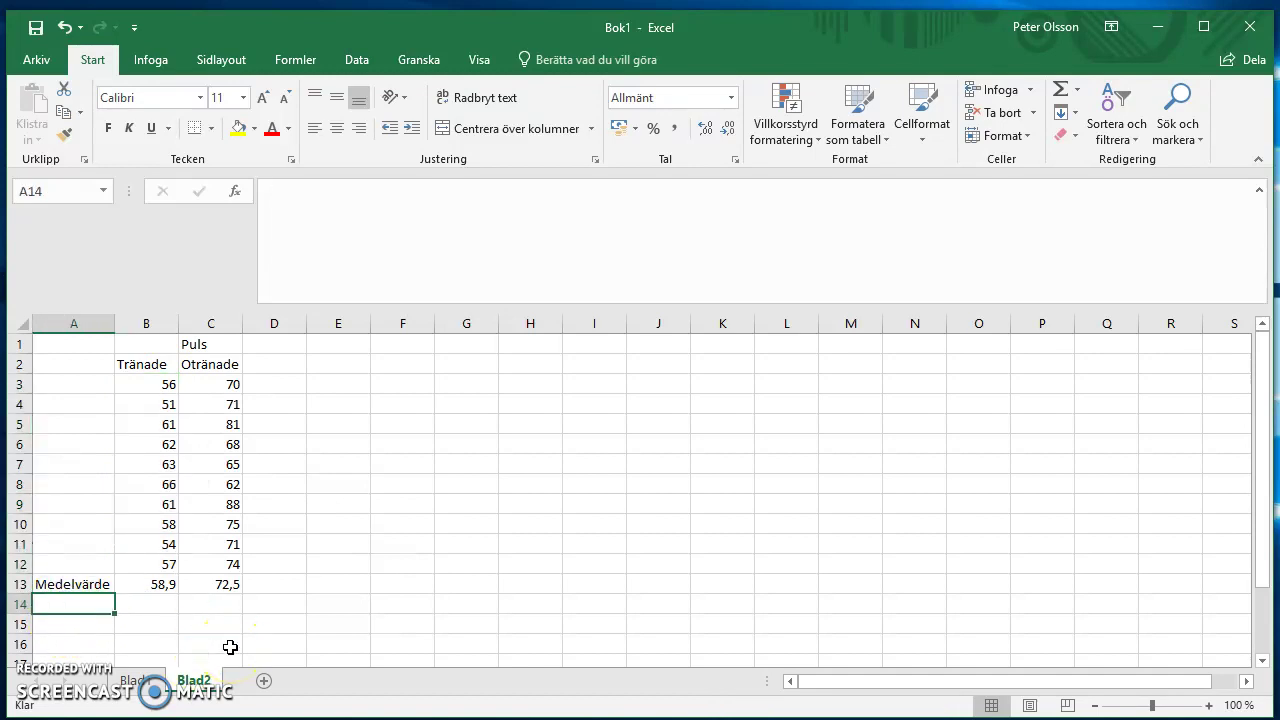
Step: Label A14 'Standardavvikelse' and autofit column A to fit it
type("Stan")
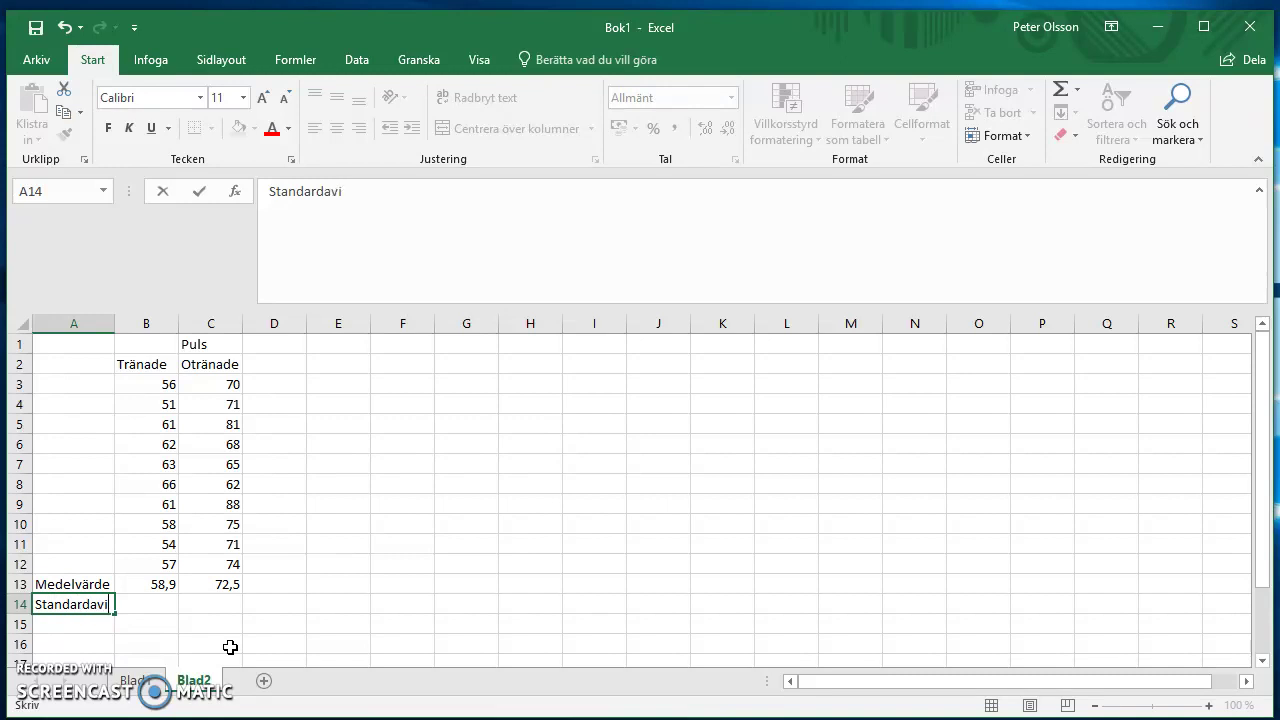
type("d")
key("Tab")
double_click(114, 323)
Step: Enter =STDAV.S(B3:B12) in B14 for the Tränade standard deviation
left_click(210, 600)
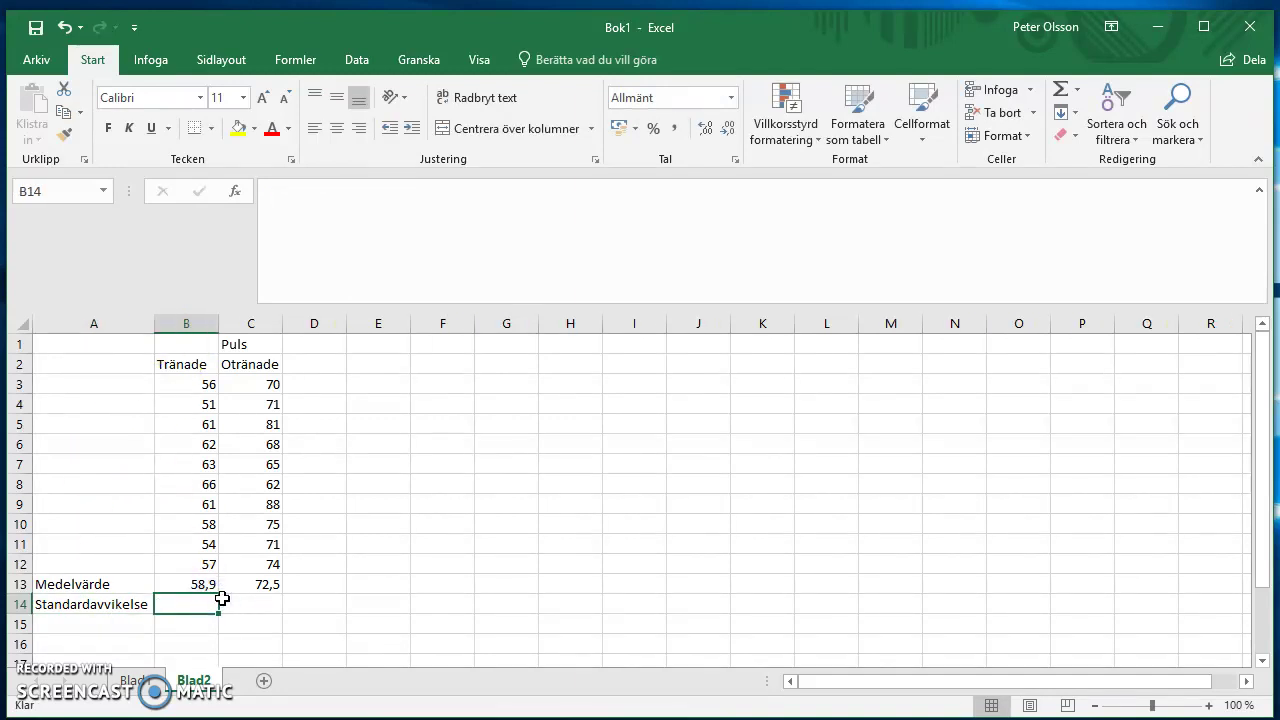
type("=")
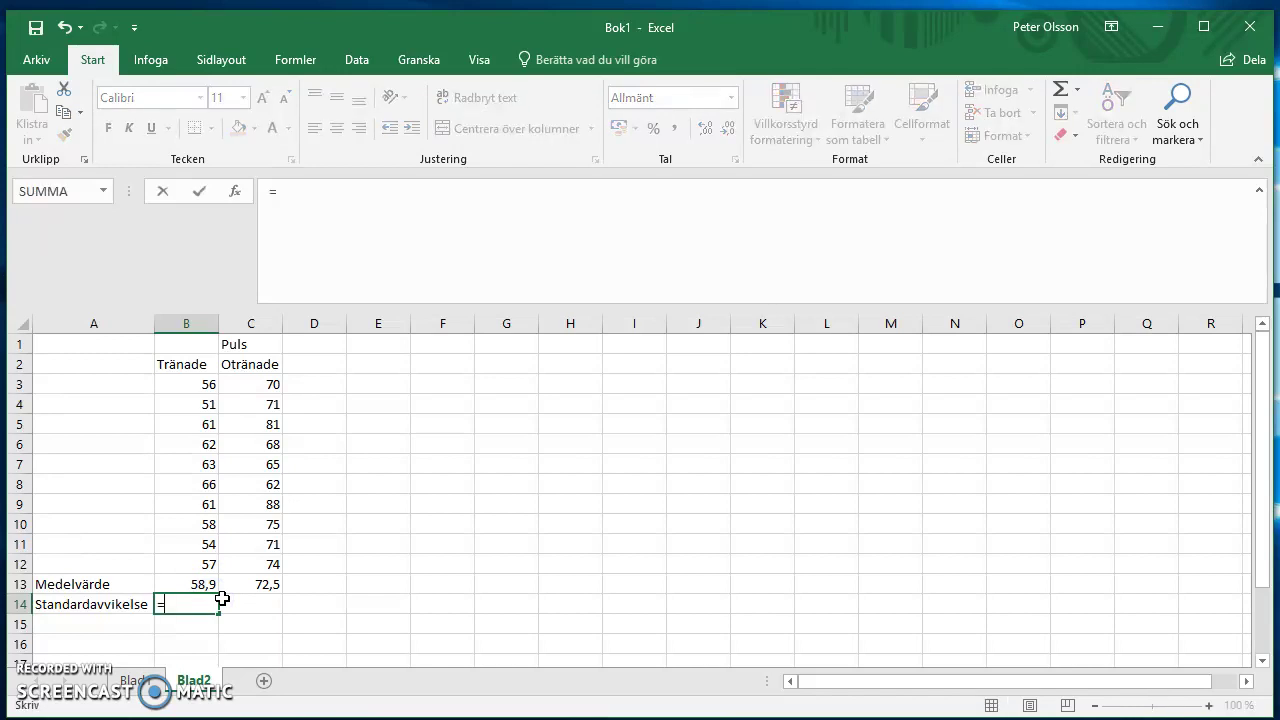
type("std")
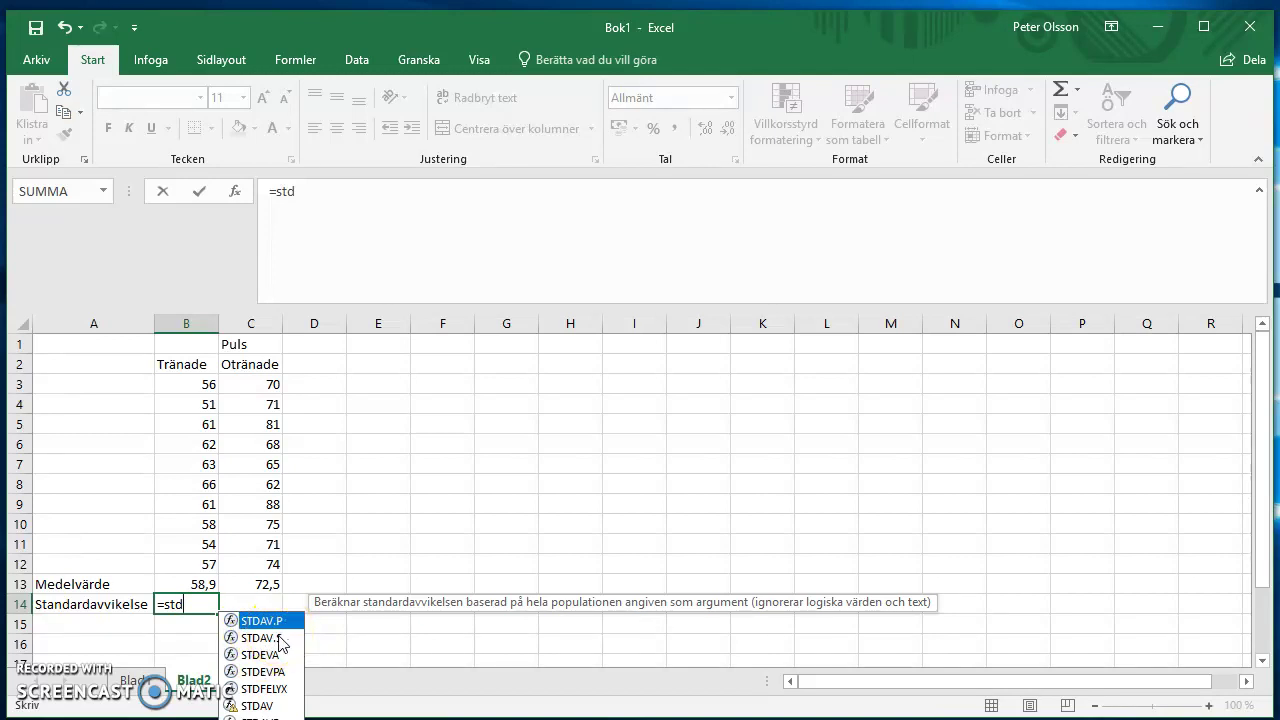
left_click(278, 638)
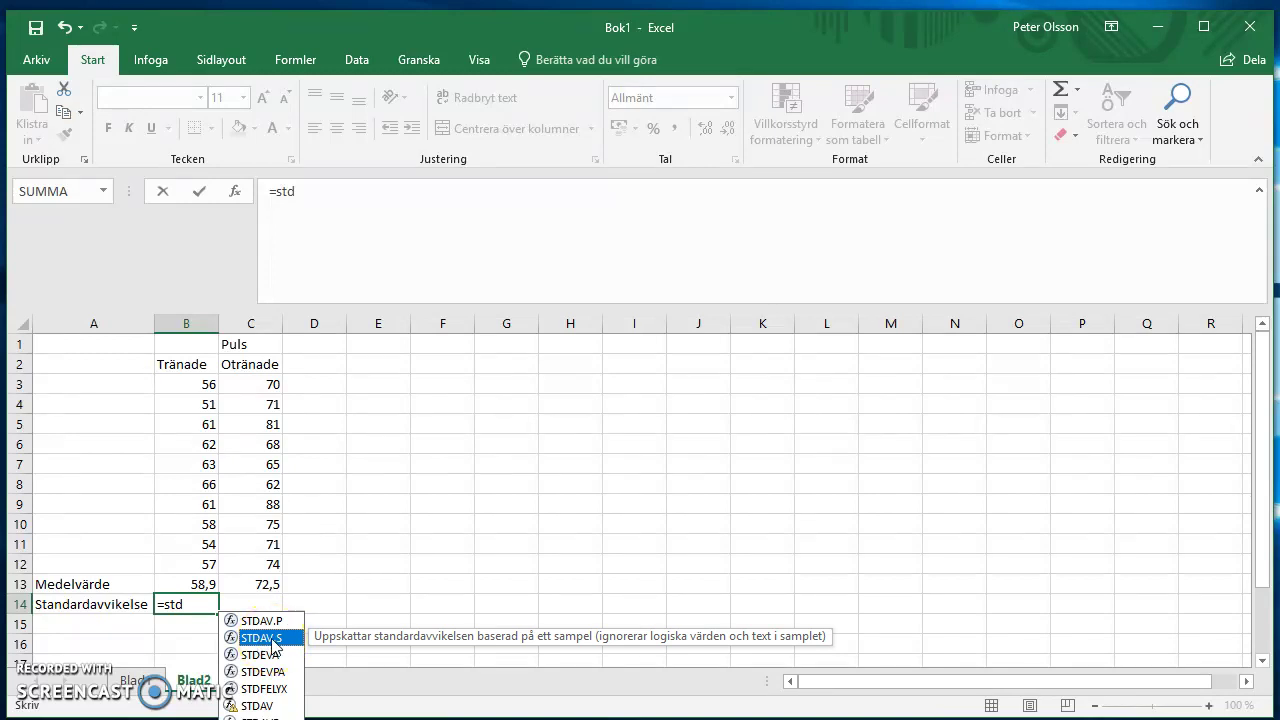
left_click(265, 640)
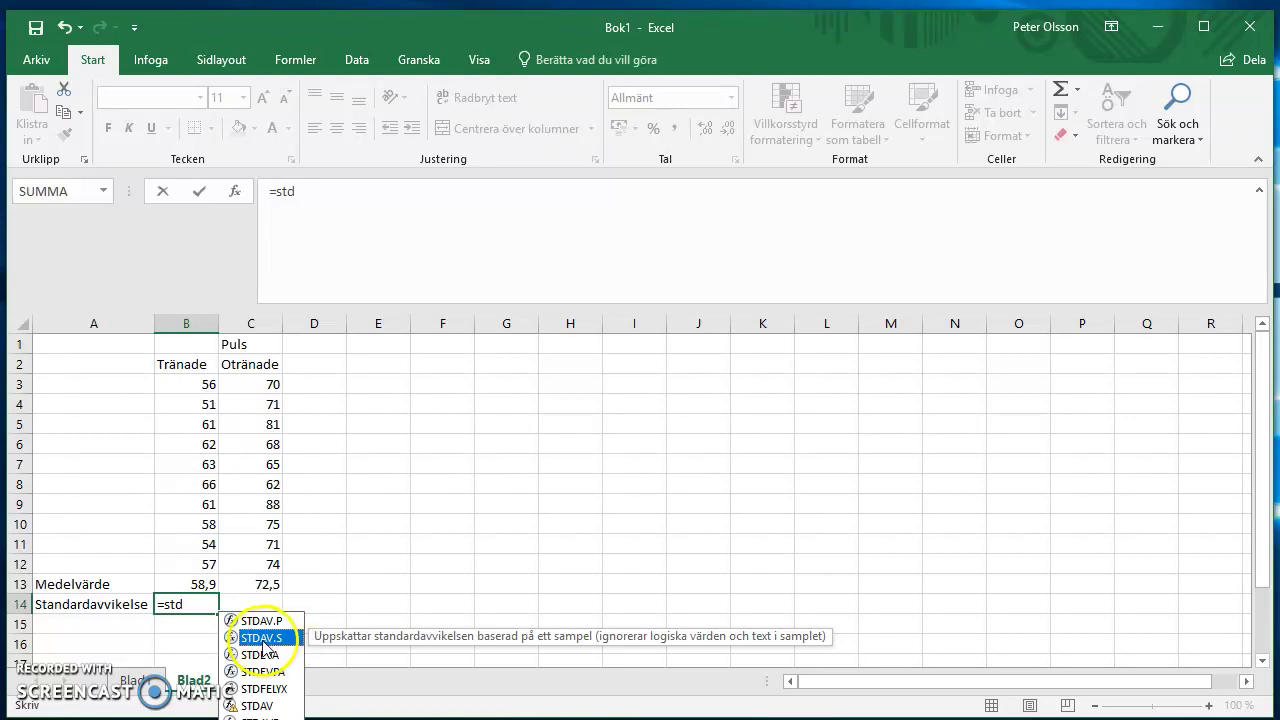
double_click(263, 645)
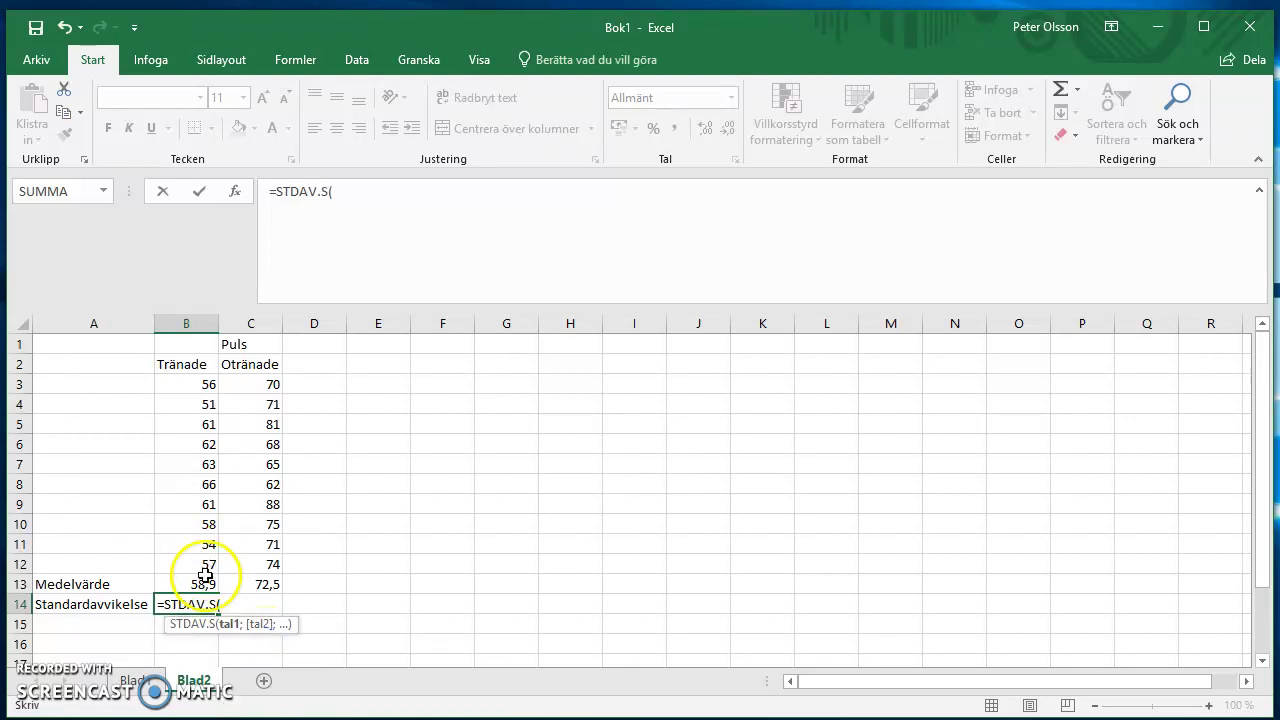
left_click_drag(200, 563, 176, 382)
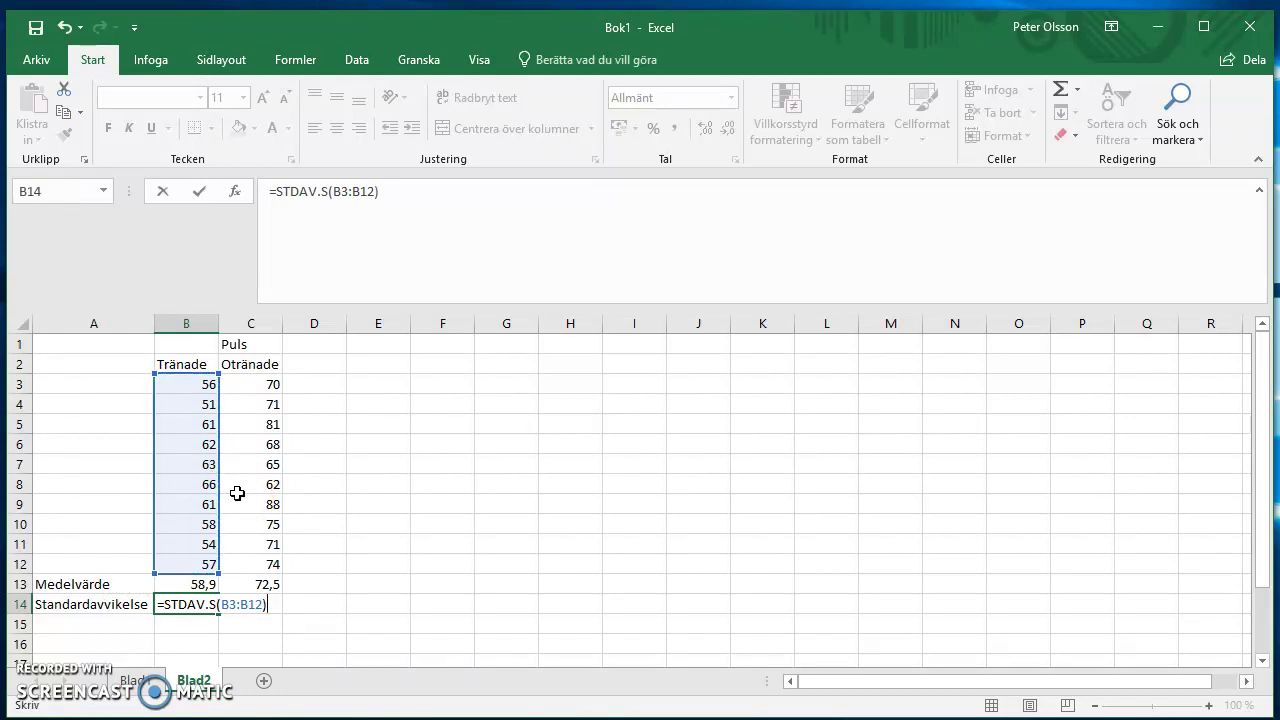
key("Return")
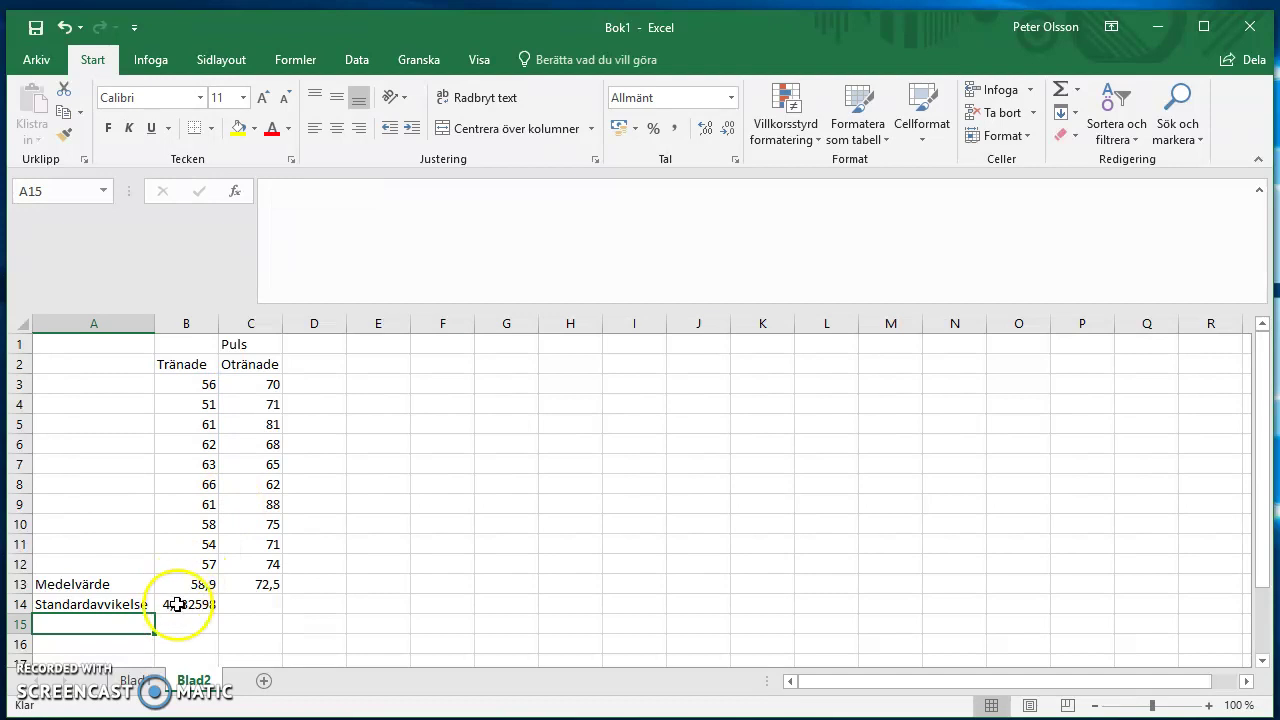
Step: Fill B14's STDAV.S formula across to C14, giving 7,590198 for Otränade
left_click(180, 604)
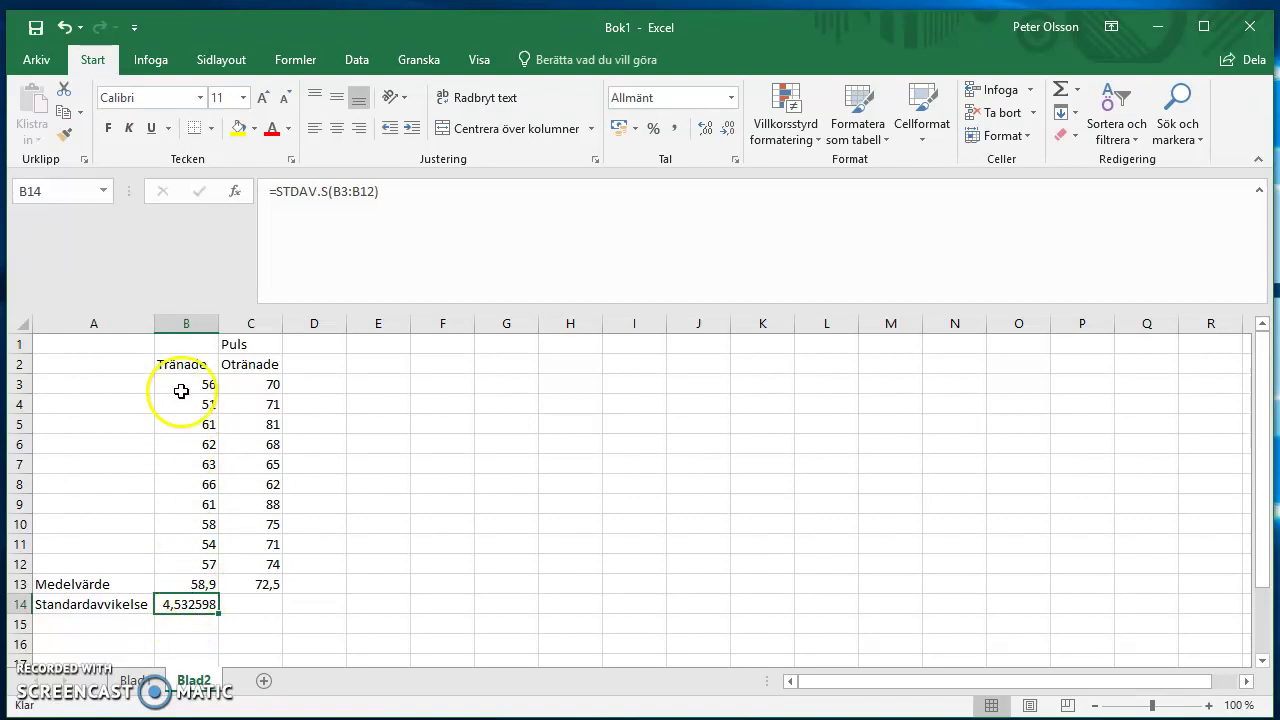
left_click_drag(181, 391, 200, 564)
left_click(200, 584)
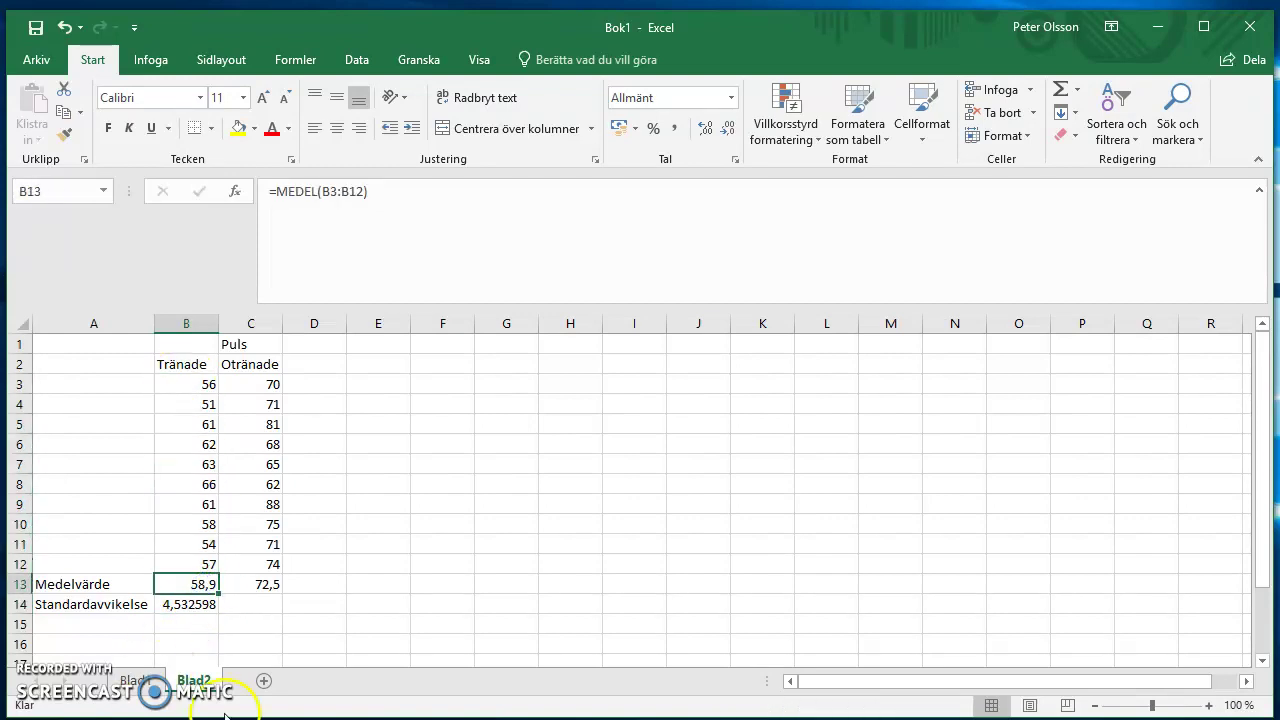
left_click(186, 566)
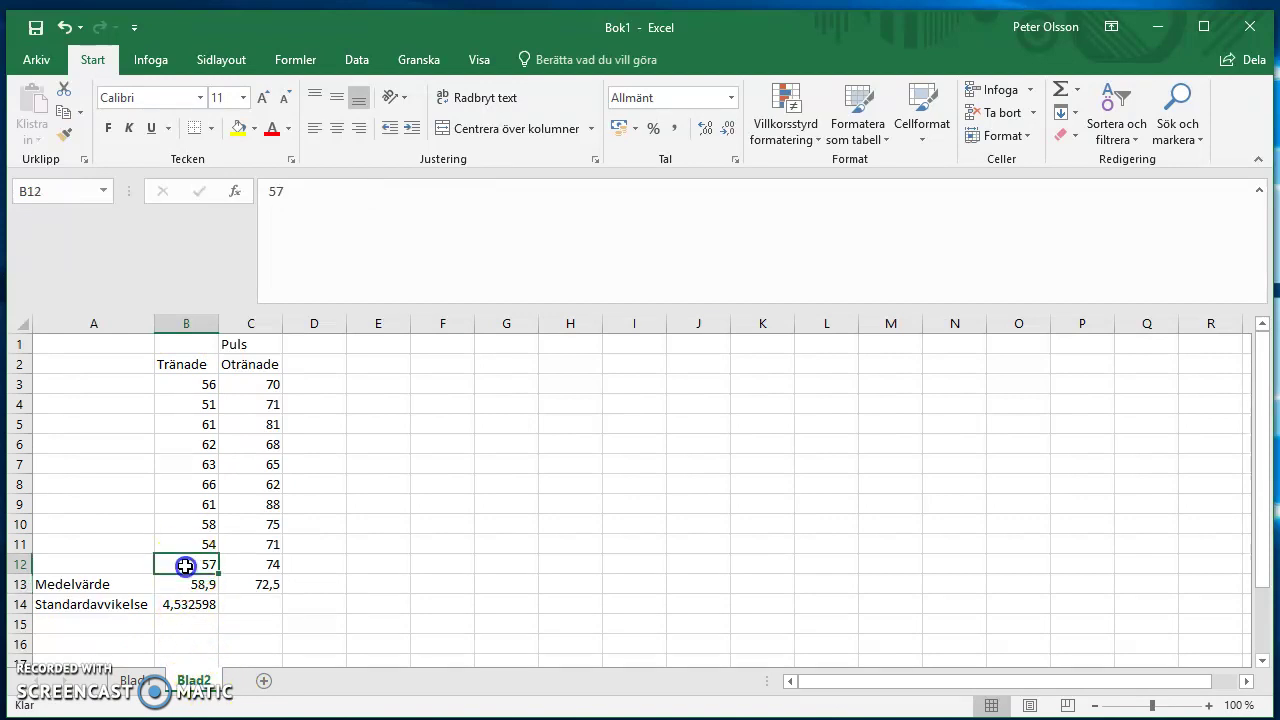
left_click_drag(186, 570, 188, 580)
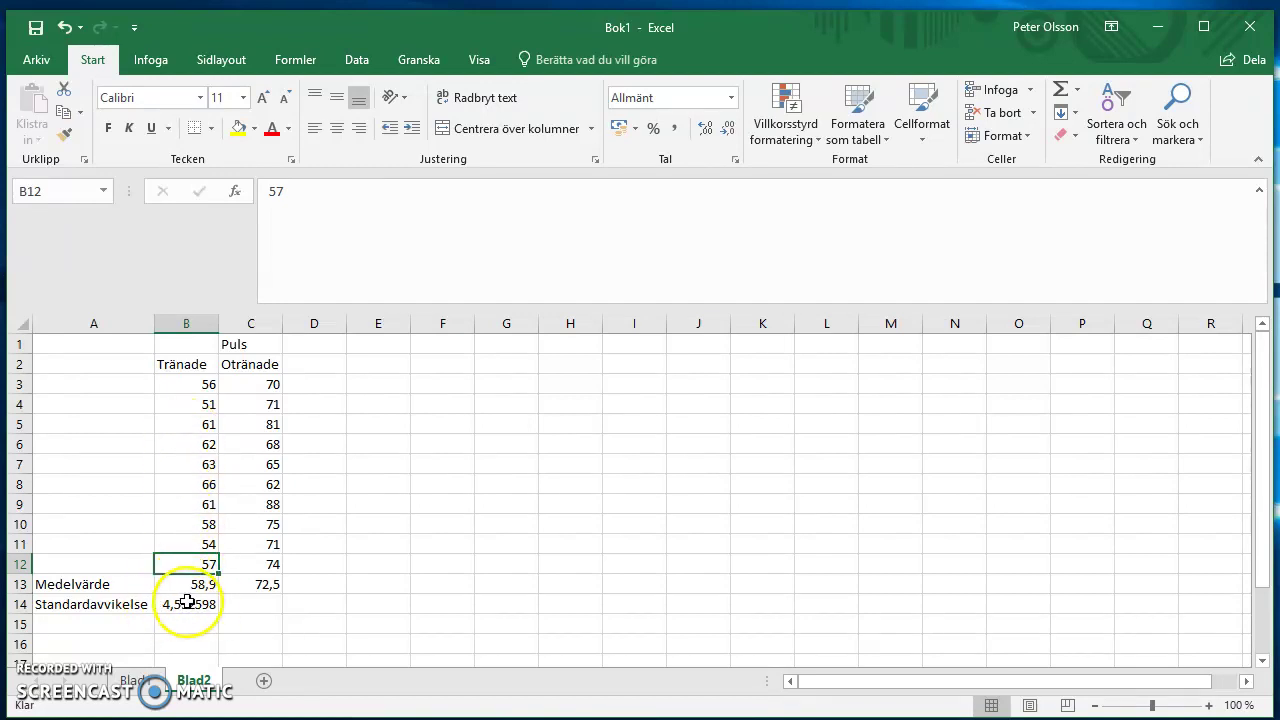
left_click(205, 605)
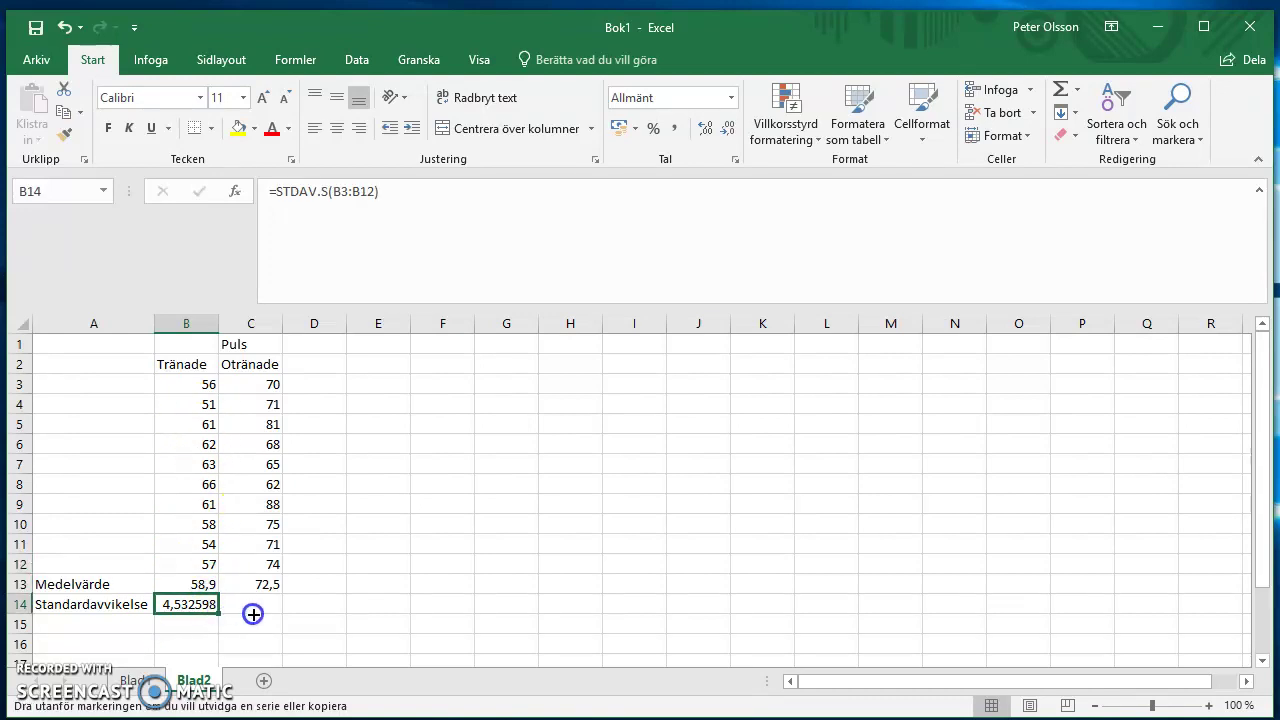
left_click_drag(227, 611, 270, 612)
Step: Check the B13 and B14 formulas against the Tränade values B3:B12
left_click(387, 543)
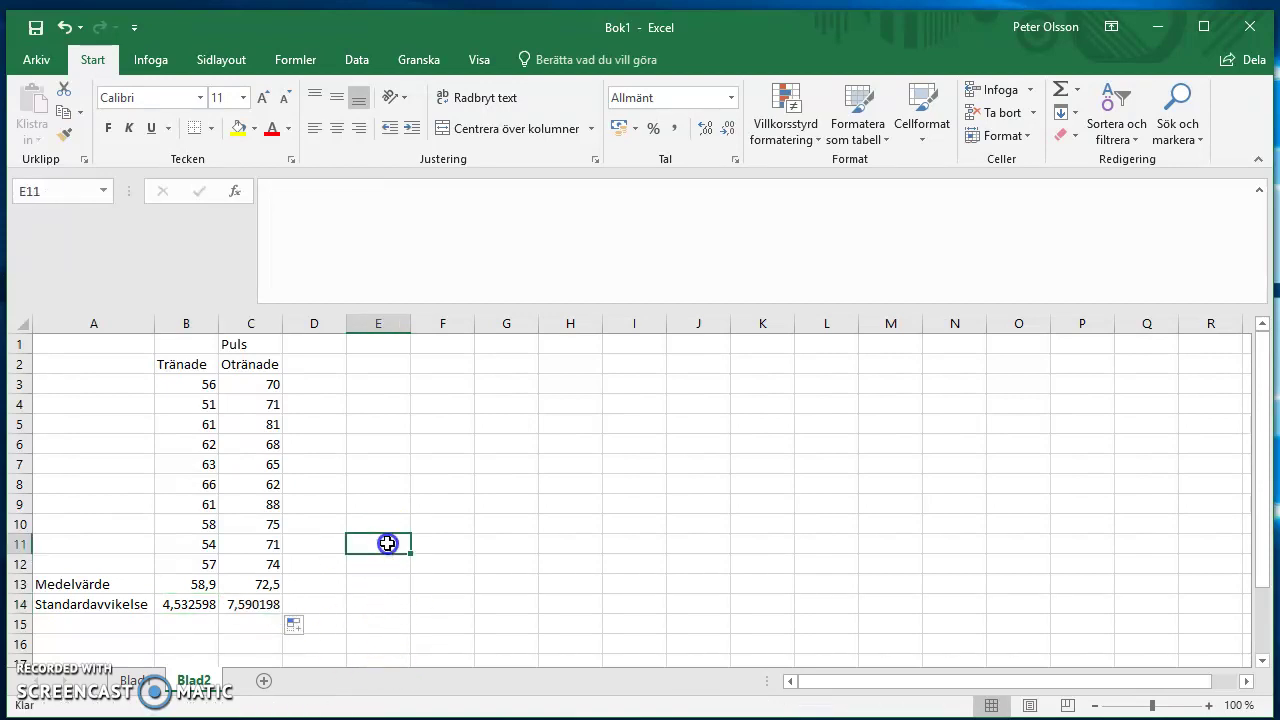
left_click(184, 585)
left_click(192, 614)
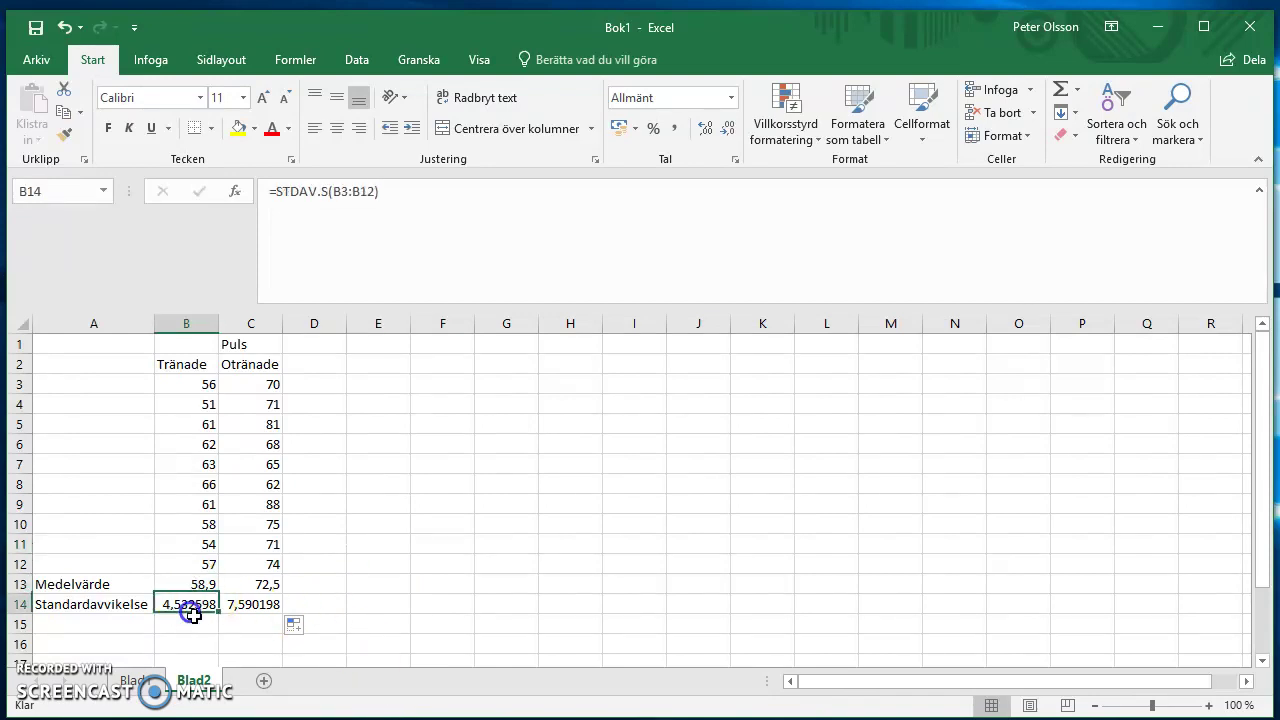
left_click(188, 388)
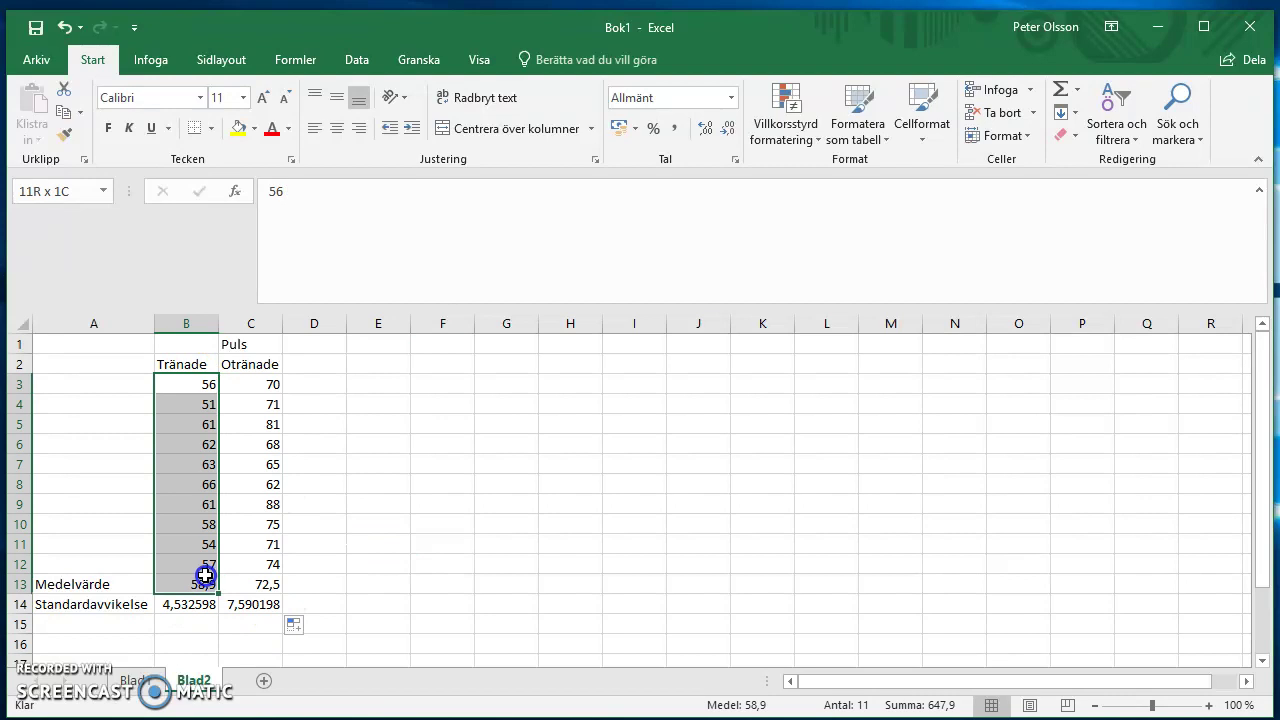
left_click_drag(197, 447, 200, 555)
left_click(364, 505)
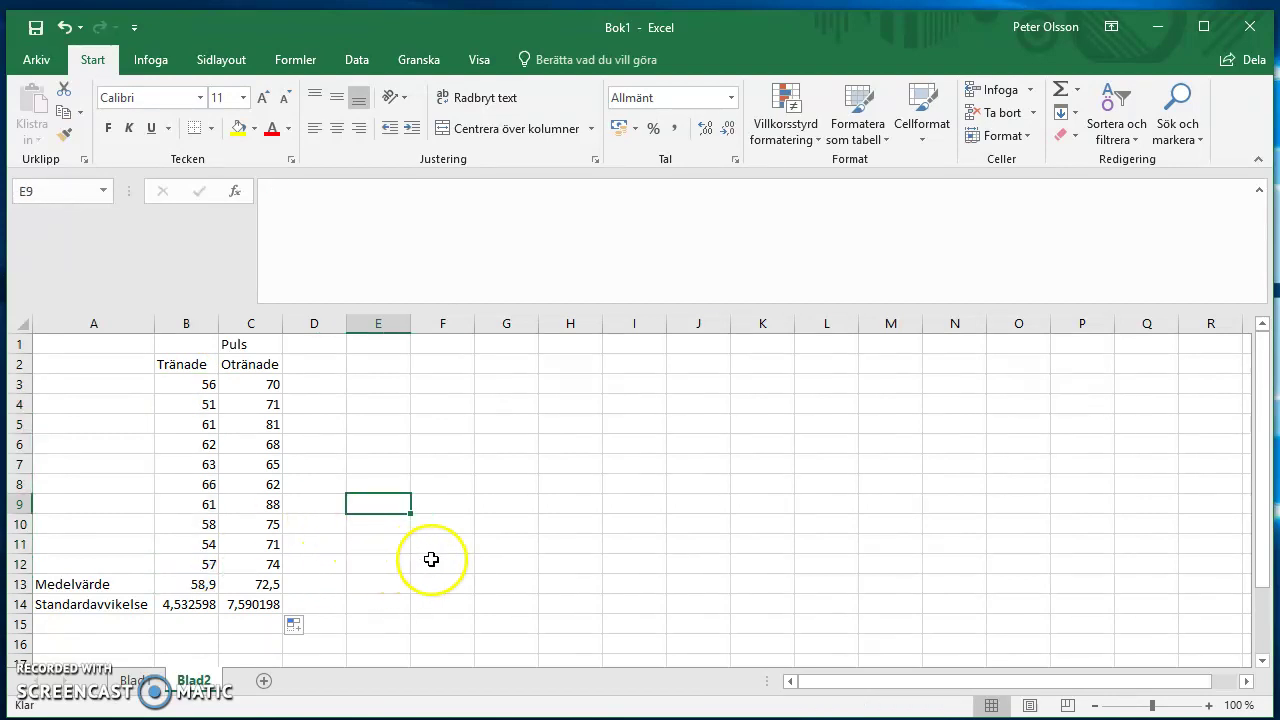
Step: Copy the Puls/Tränade/Otränade headings from B1:C2 and paste them into E1:F2
scroll(487, 544, "down", 1)
scroll(487, 544, "up", 1)
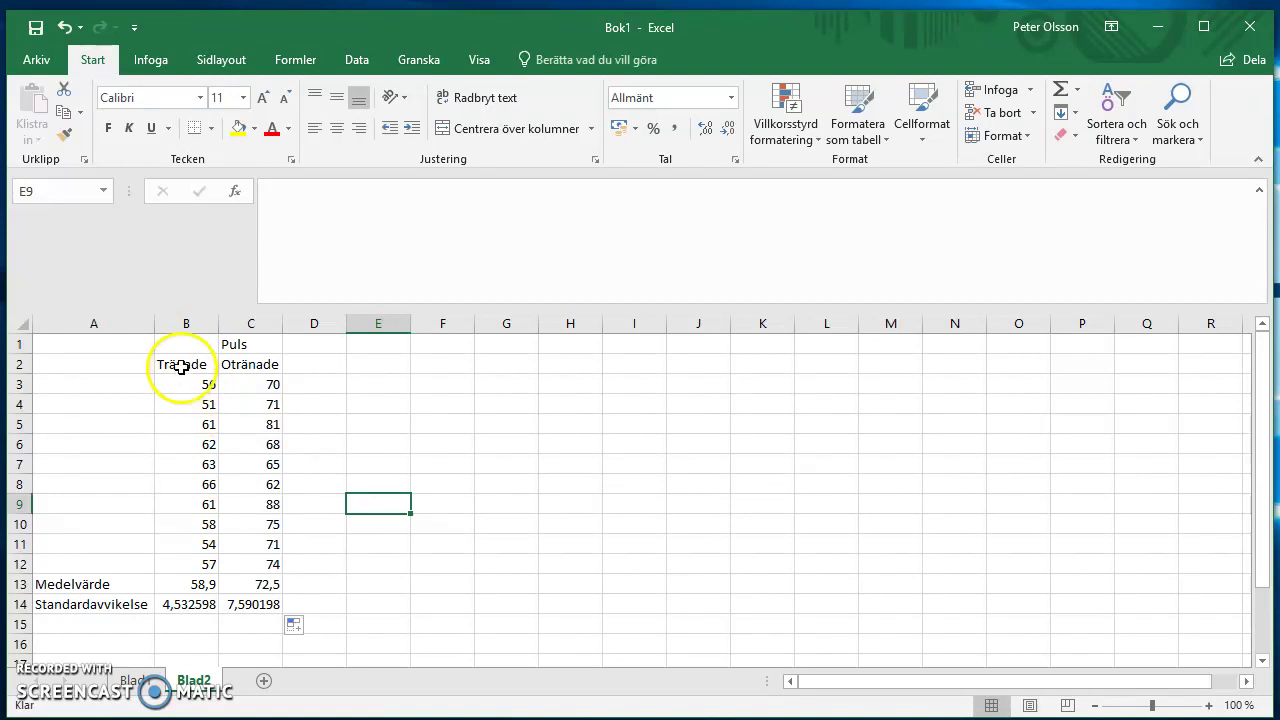
left_click(190, 584)
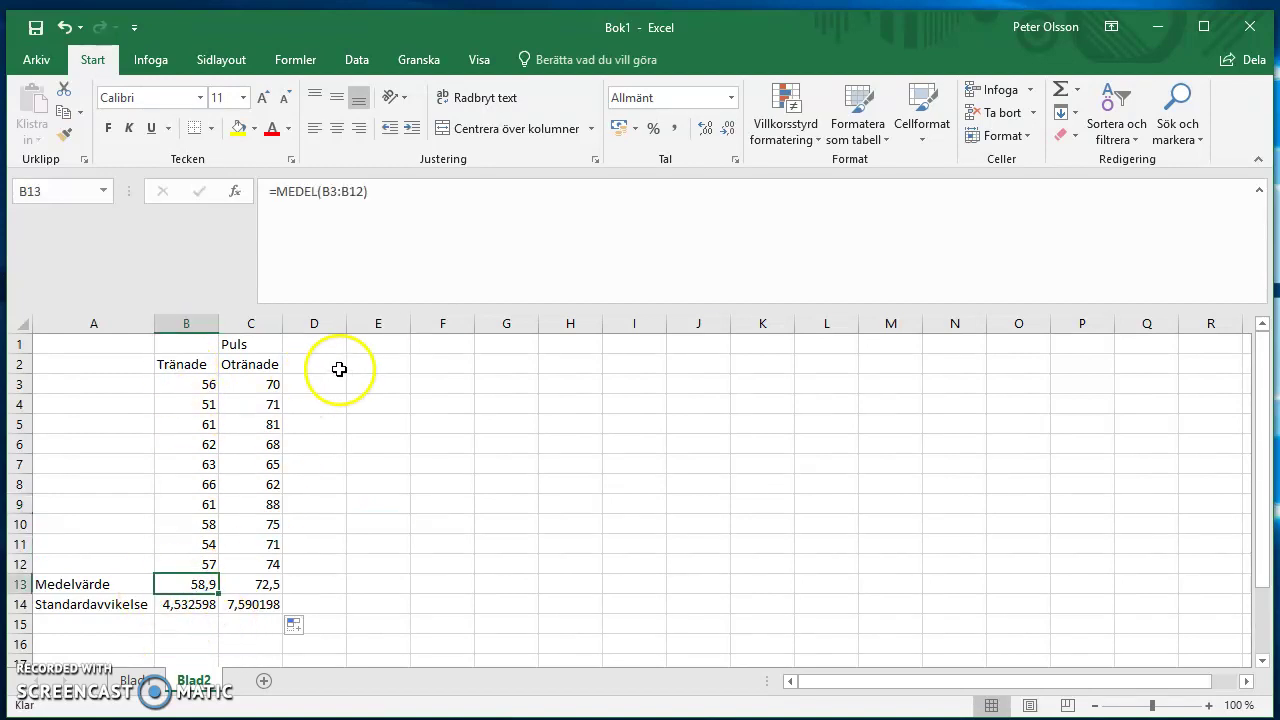
left_click_drag(195, 344, 252, 358)
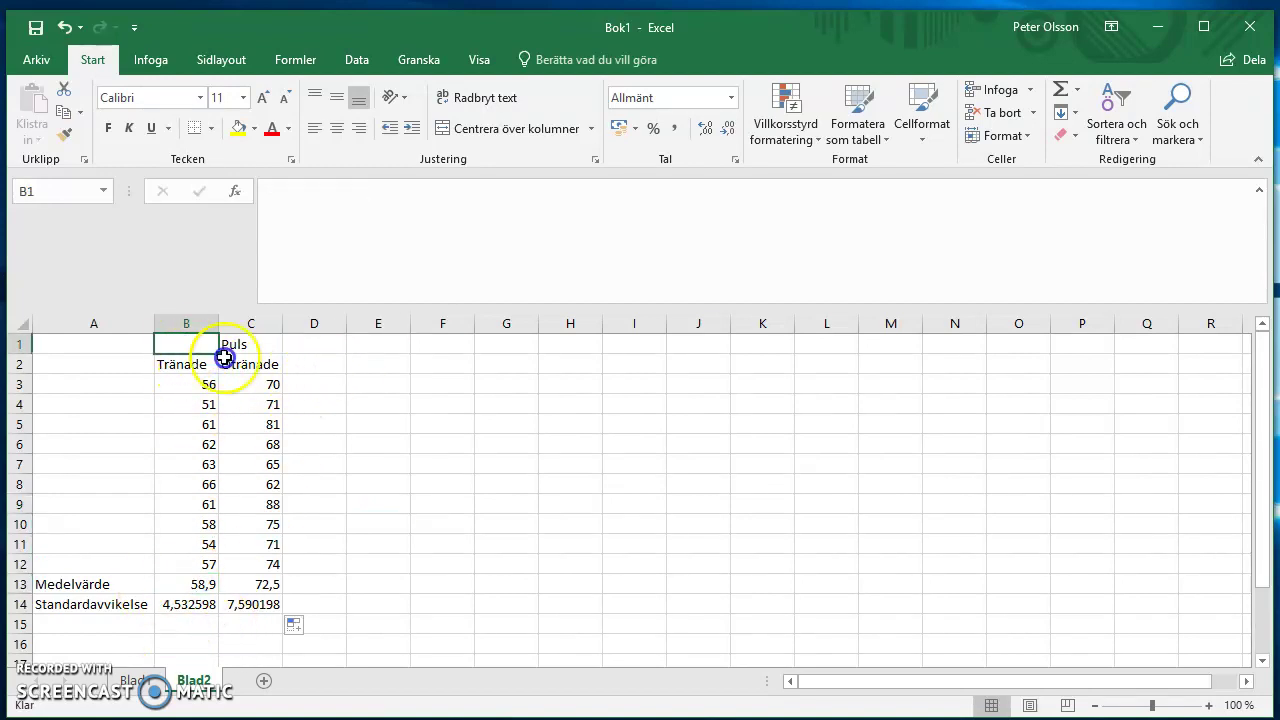
key("ctrl+c")
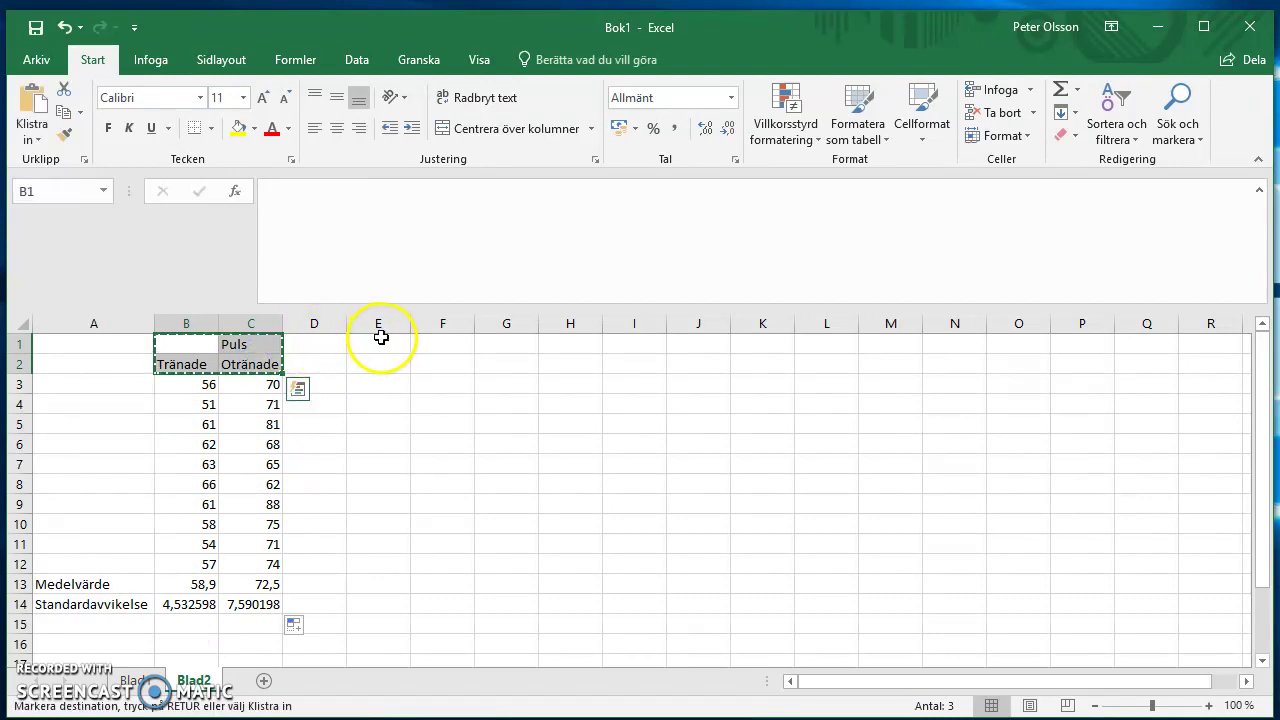
left_click(384, 360)
key("ctrl+v")
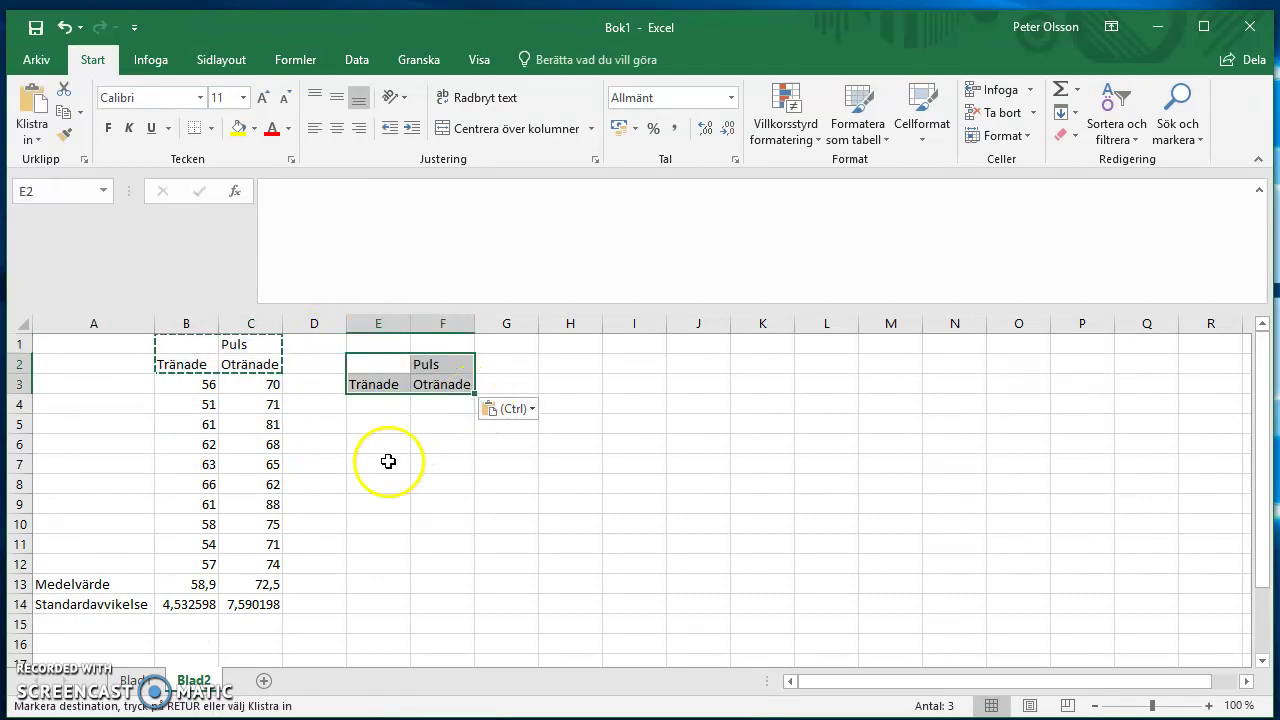
left_click(377, 334)
key("Return")
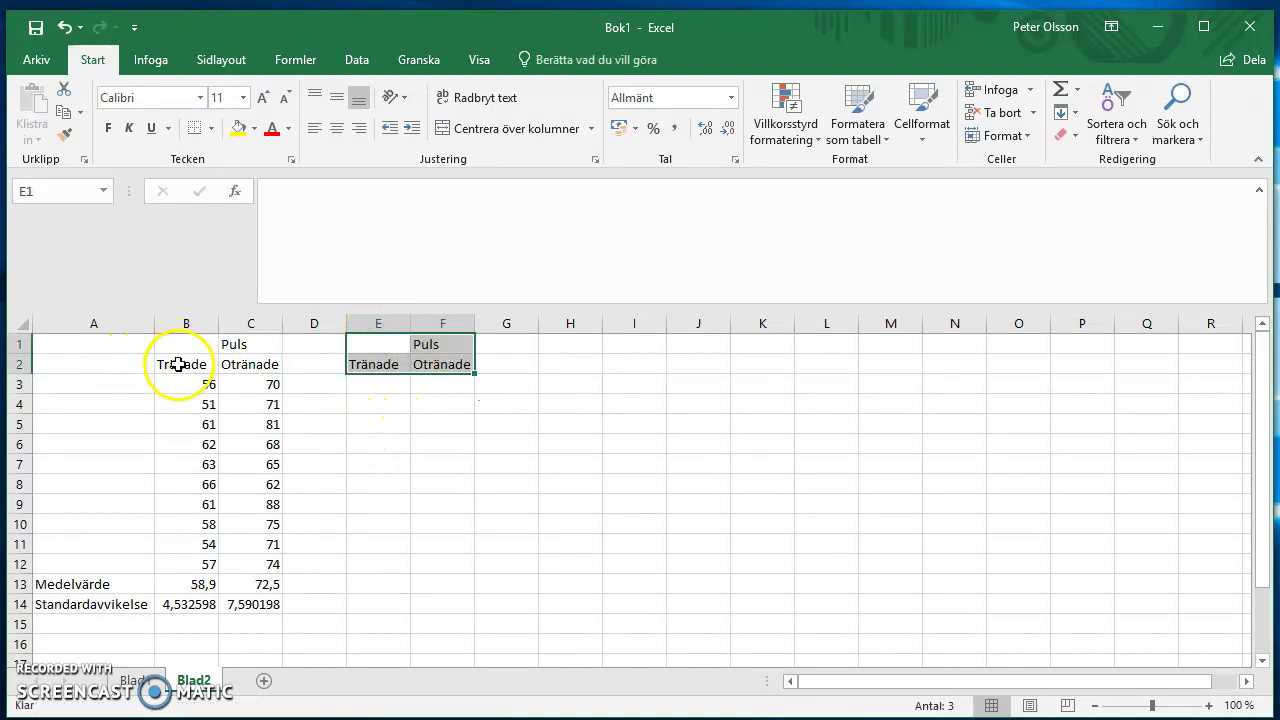
Step: Copy A13:C14 and paste it as values only into D3:F4
mouse_move(94, 584)
left_mouse_down()
mouse_move(233, 590)
mouse_move(242, 604)
left_mouse_up()
key("ctrl+c")
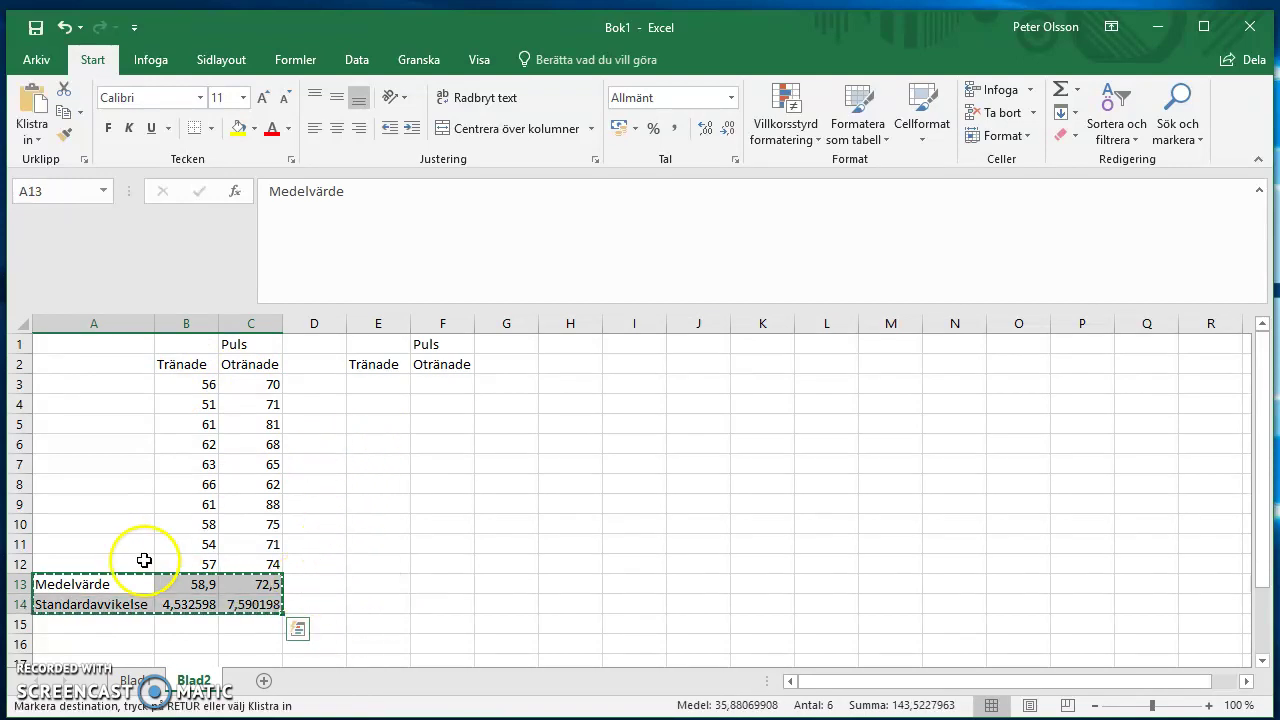
left_click_drag(113, 591, 265, 607)
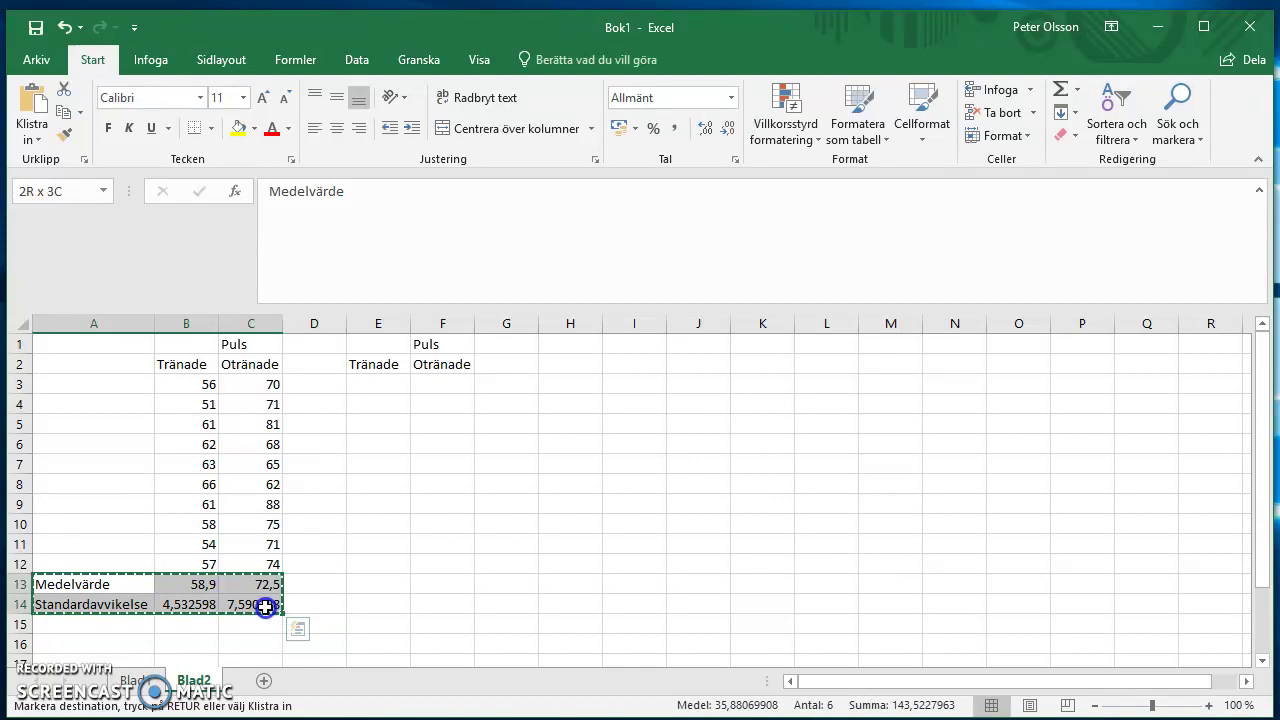
left_click(329, 381)
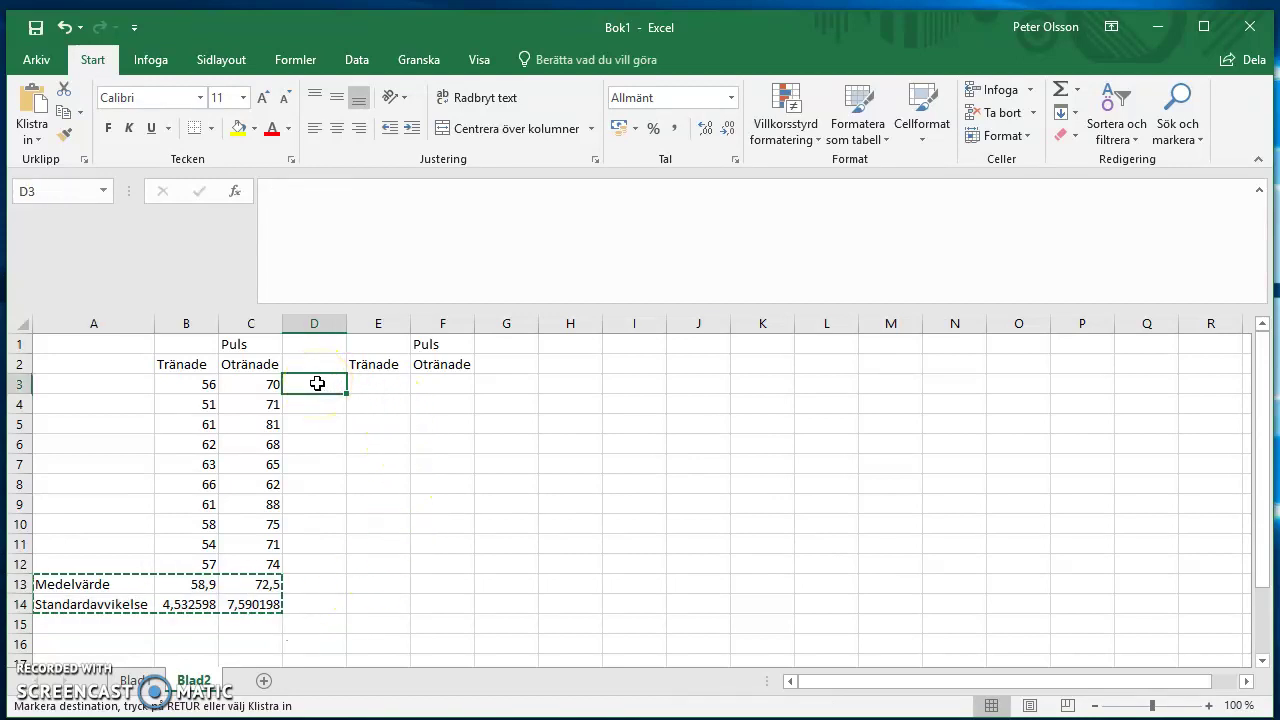
right_click(317, 383)
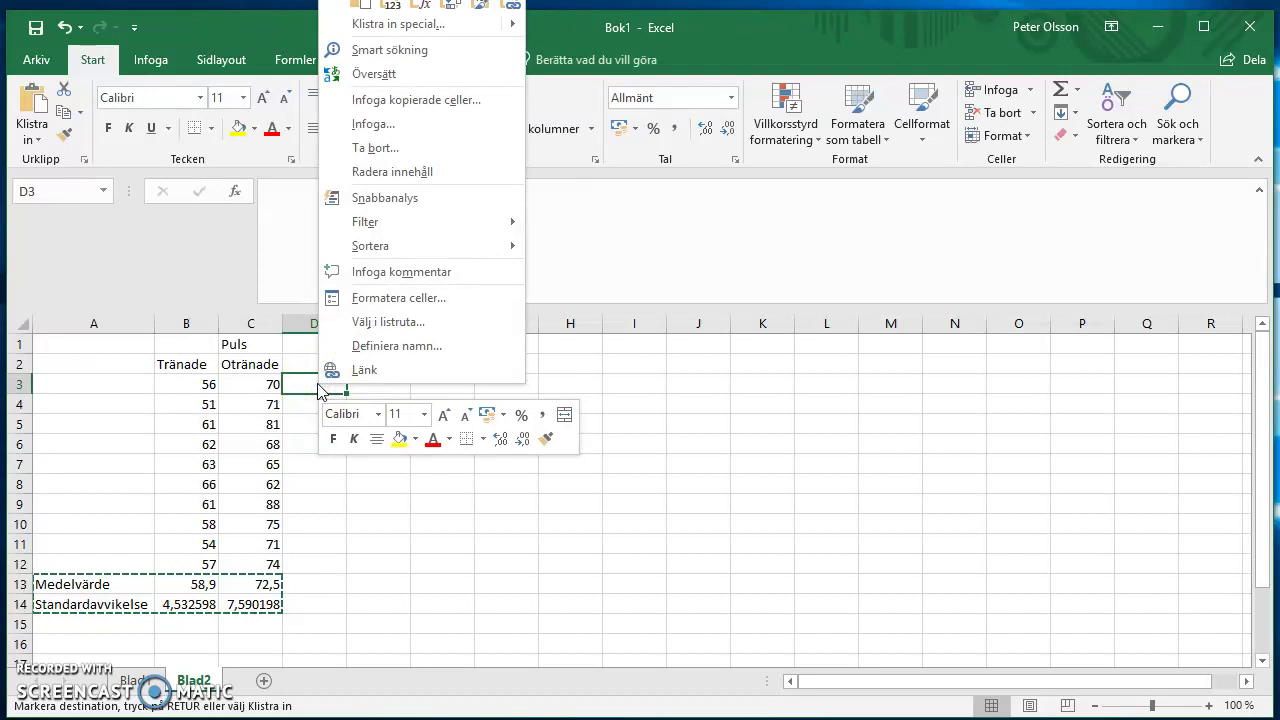
left_click(410, 15)
mouse_move(514, 22)
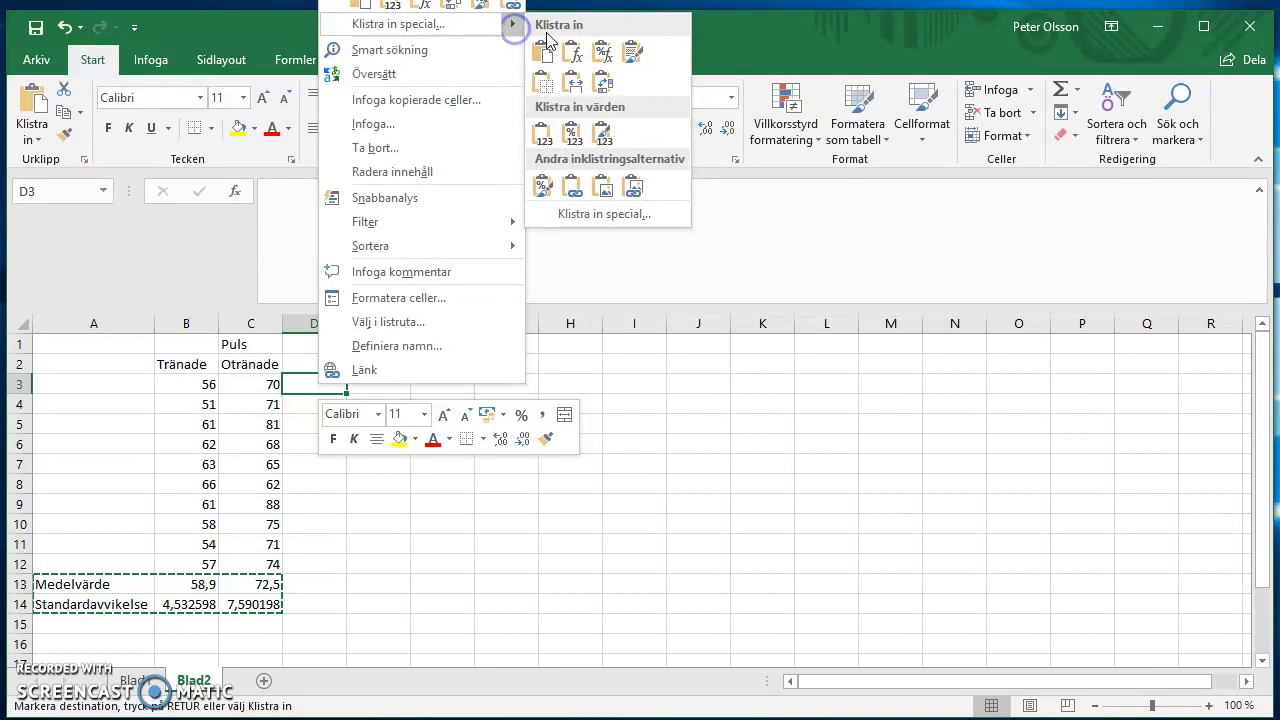
left_click(545, 132)
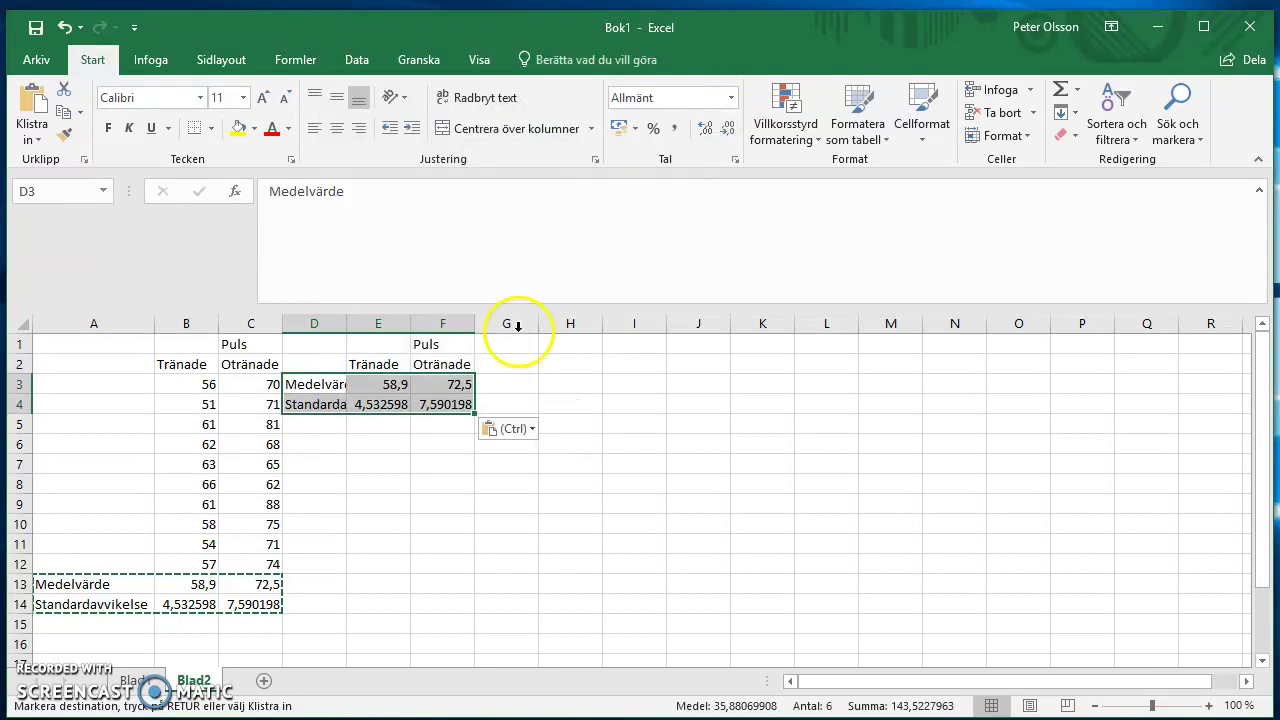
left_click(543, 371)
left_click(393, 523)
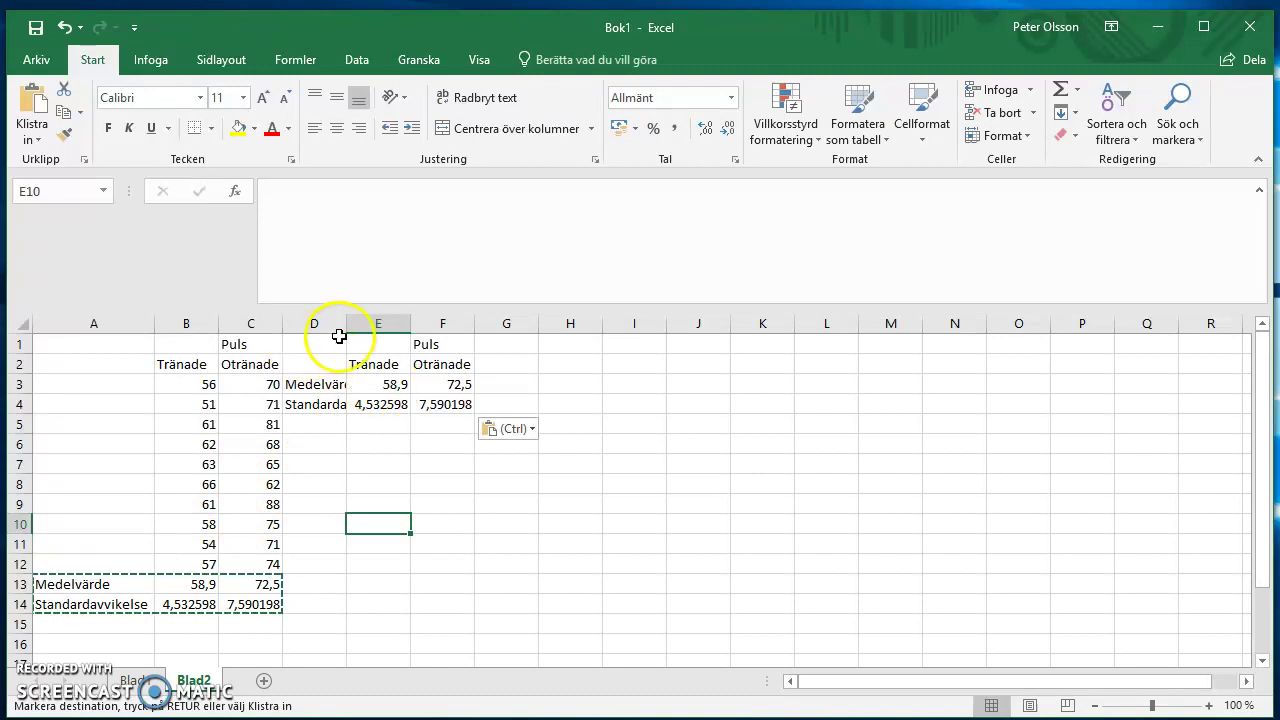
Step: Select the summary block D1:F3 with its headings and mean values
left_click_drag(357, 346, 446, 385)
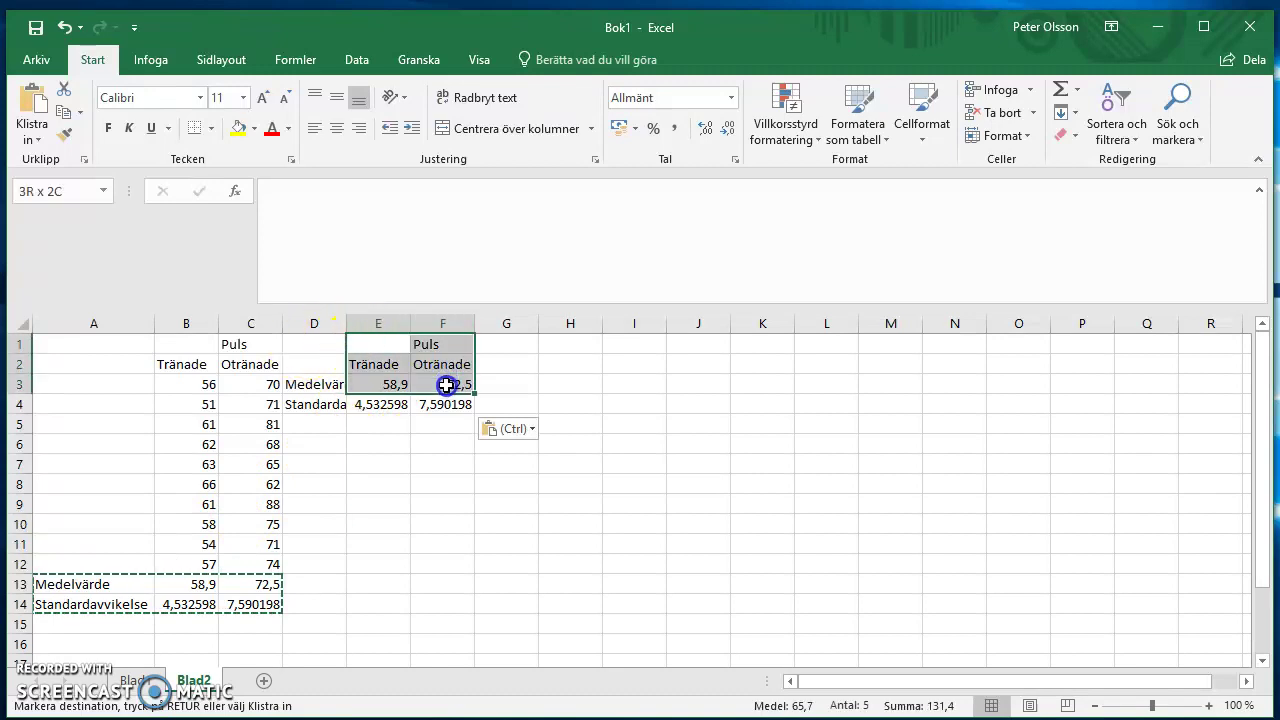
left_click(570, 377)
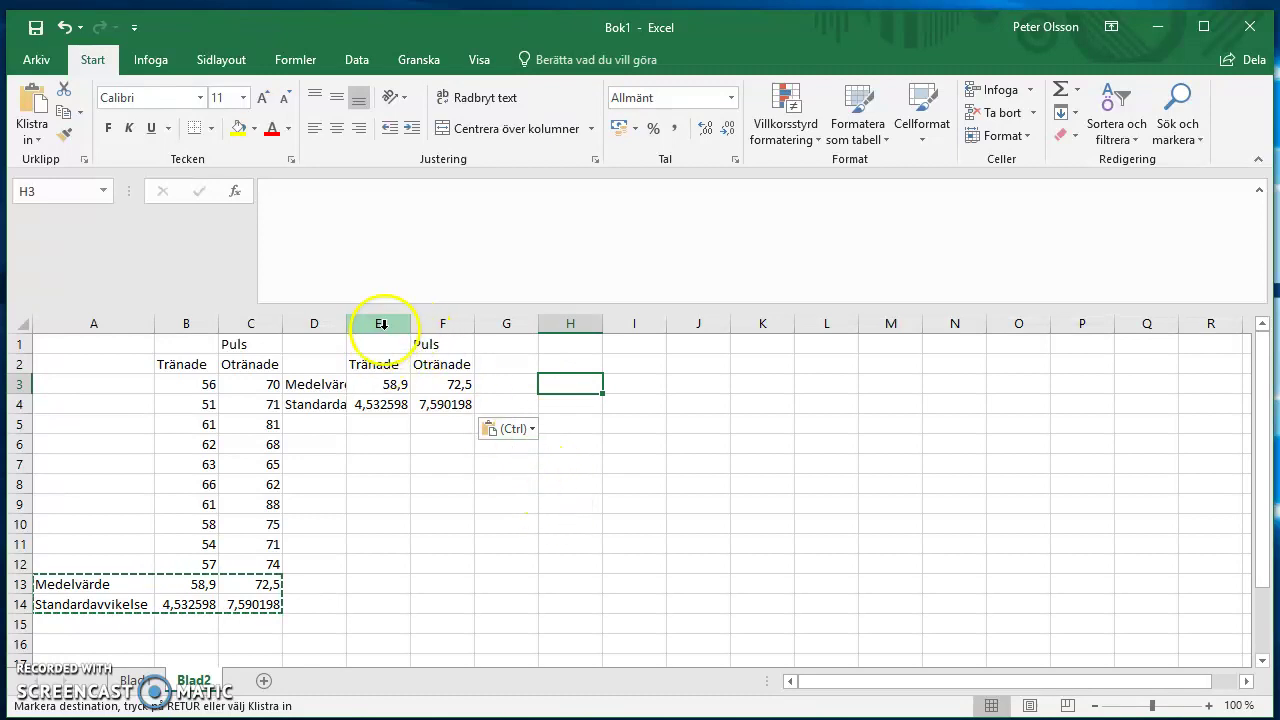
left_click_drag(374, 344, 440, 386)
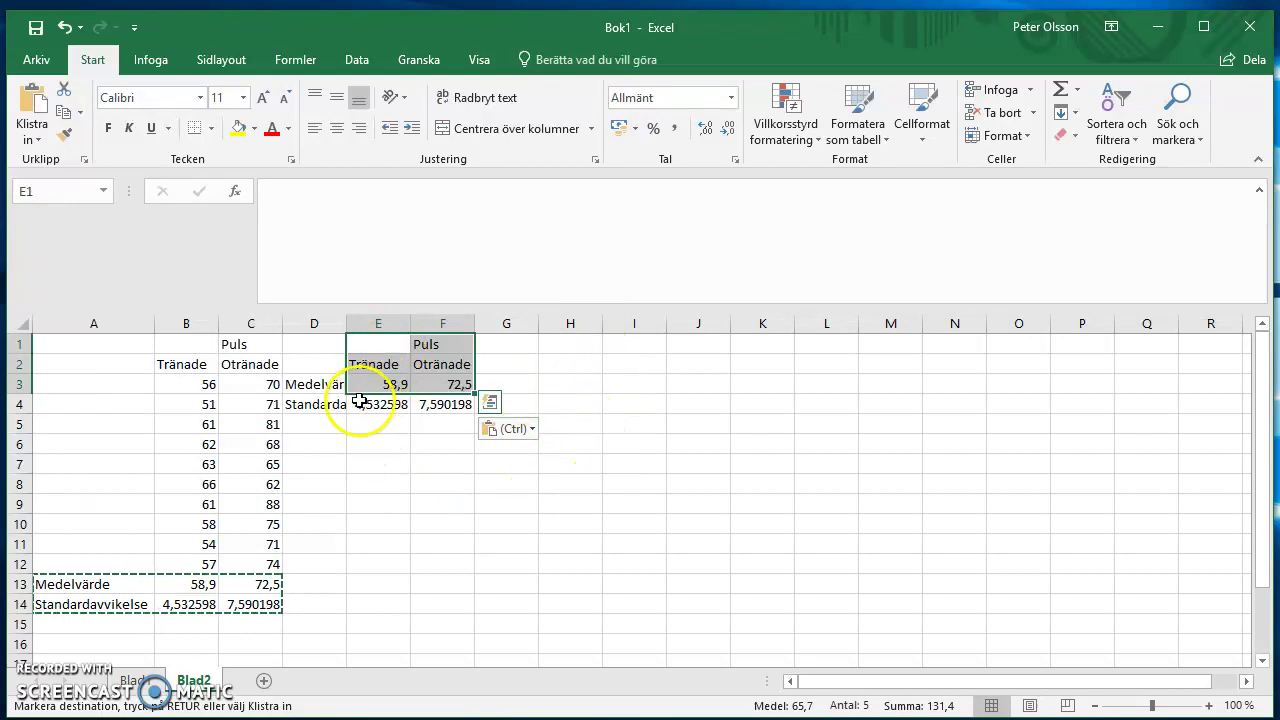
left_click_drag(322, 344, 449, 374)
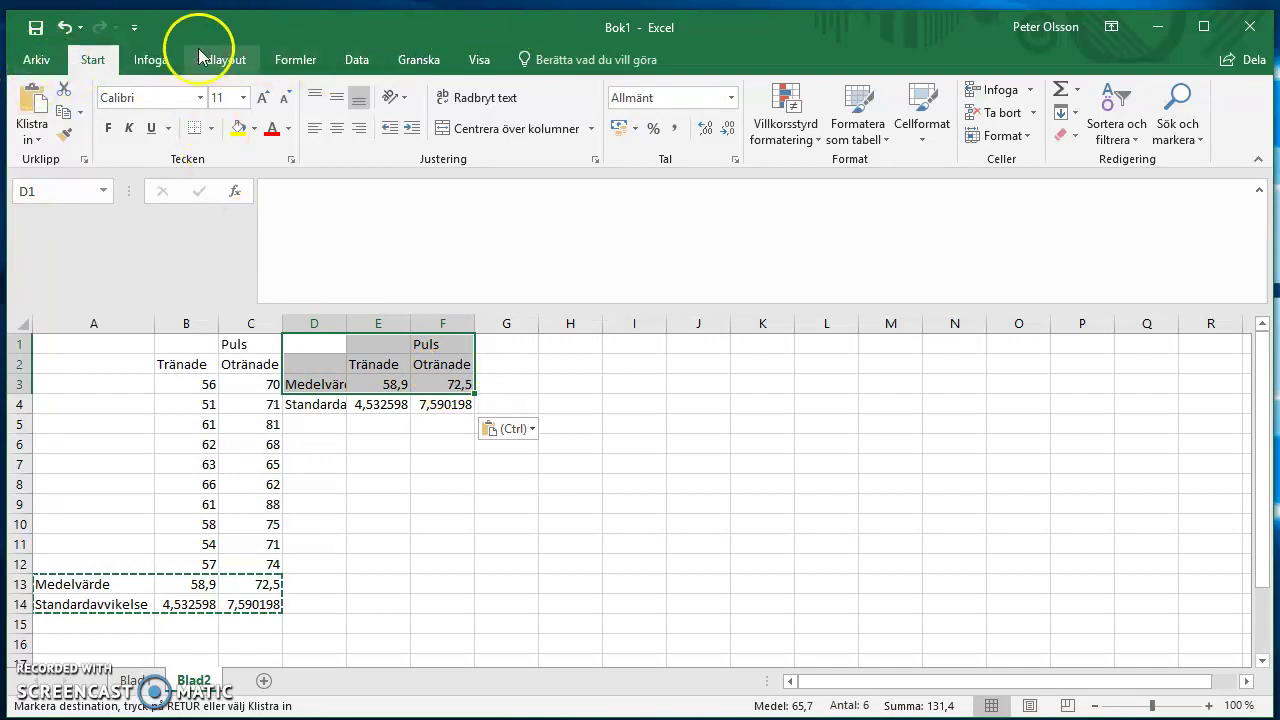
Step: Browse Rekommenderade diagram under Infoga, cancel, then reopen it for the headings and means D2:F3
left_click(145, 62)
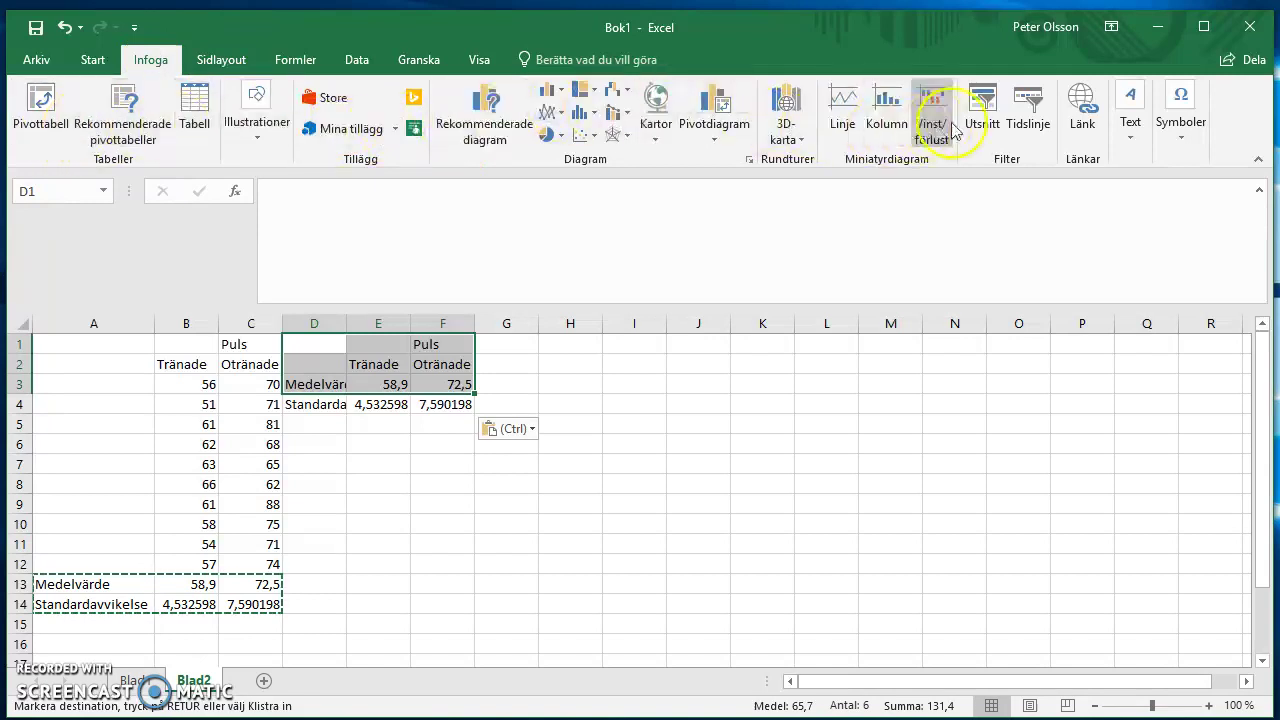
left_click(505, 130)
left_click(515, 117)
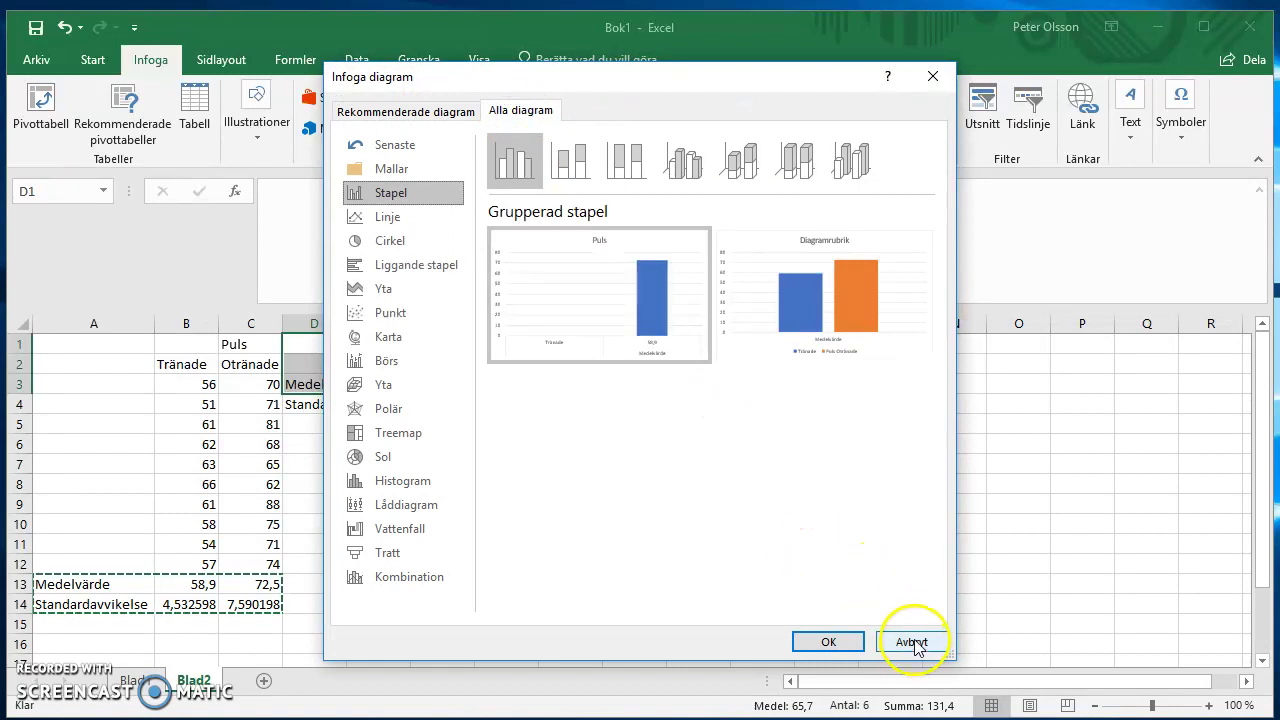
mouse_move(821, 322)
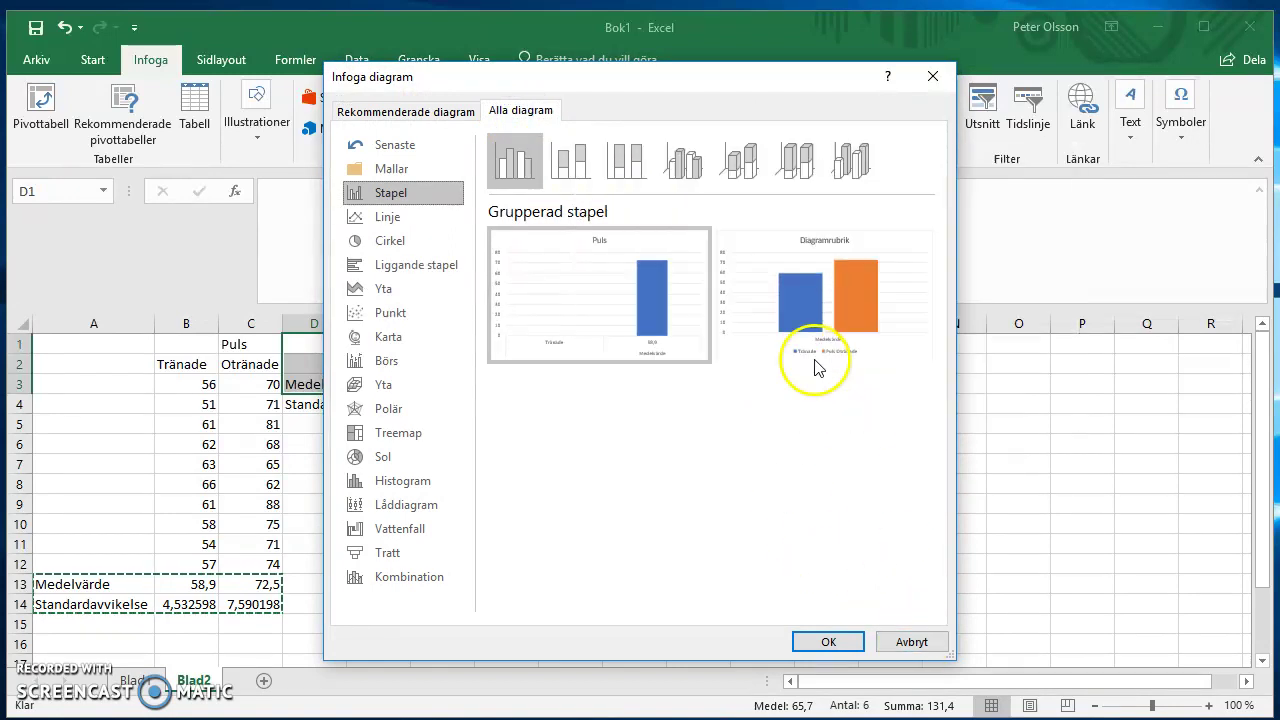
left_click(907, 638)
left_click(890, 463)
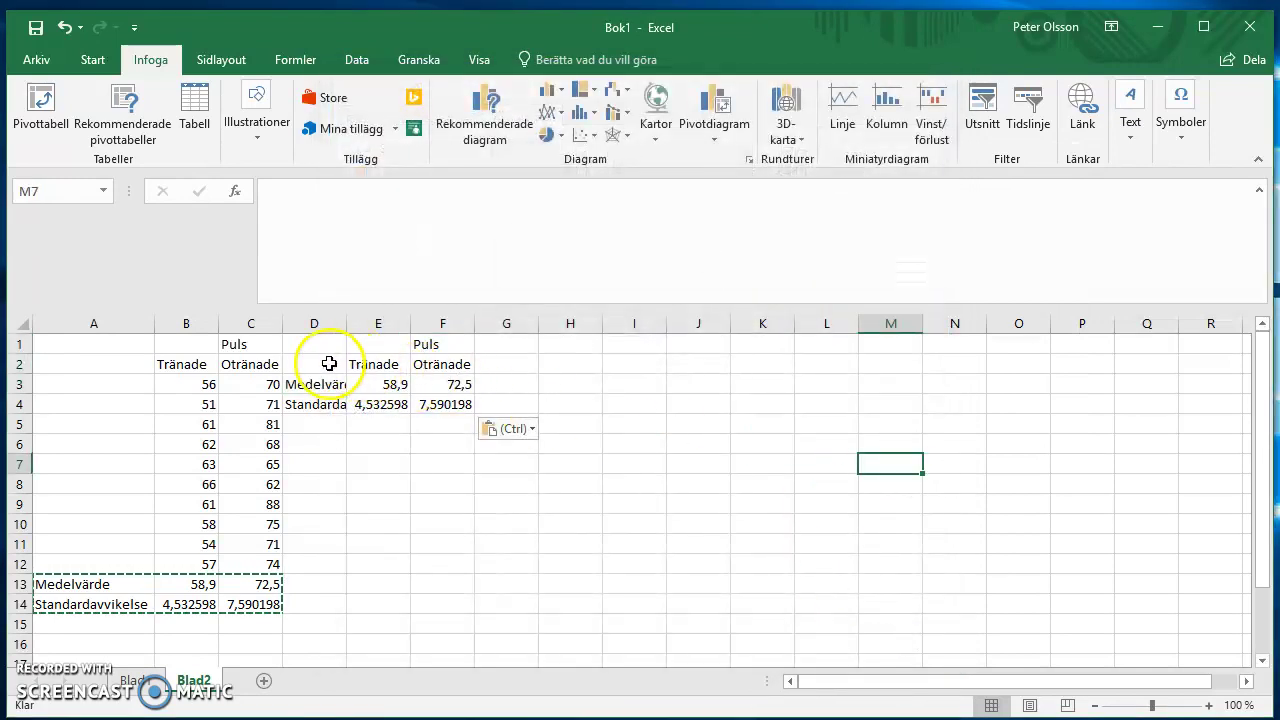
left_click_drag(335, 364, 443, 384)
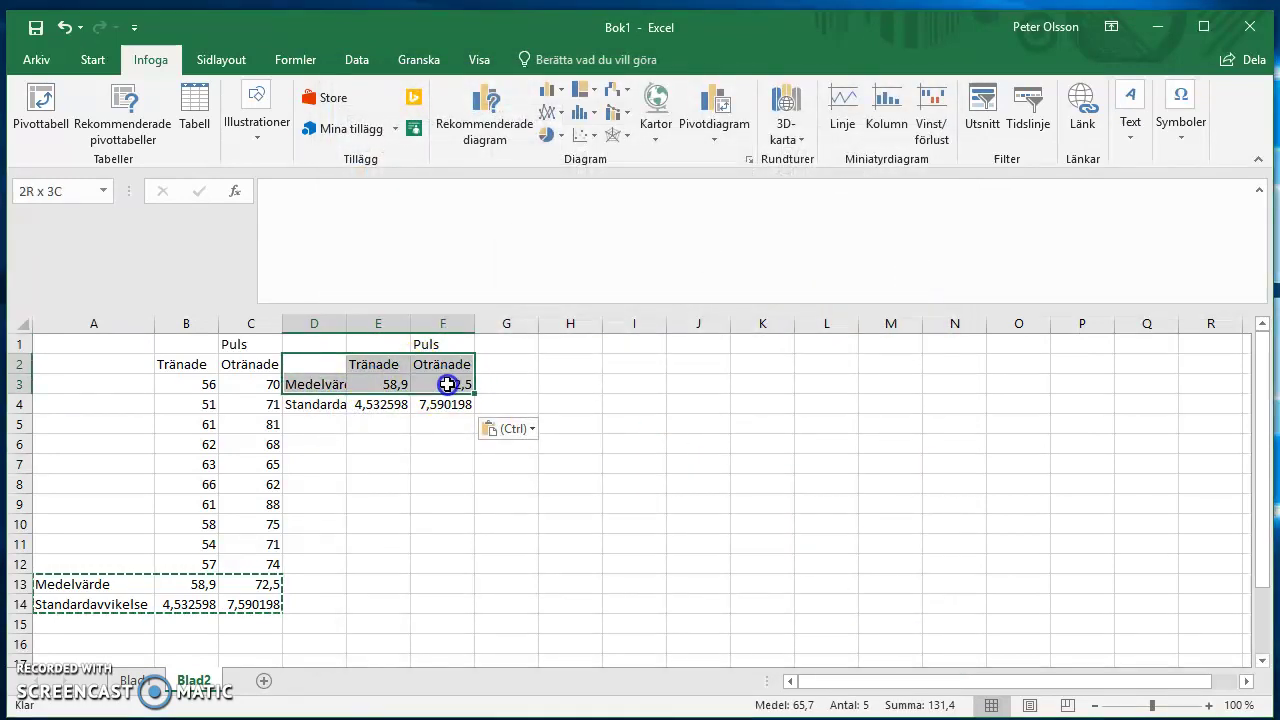
left_click(478, 104)
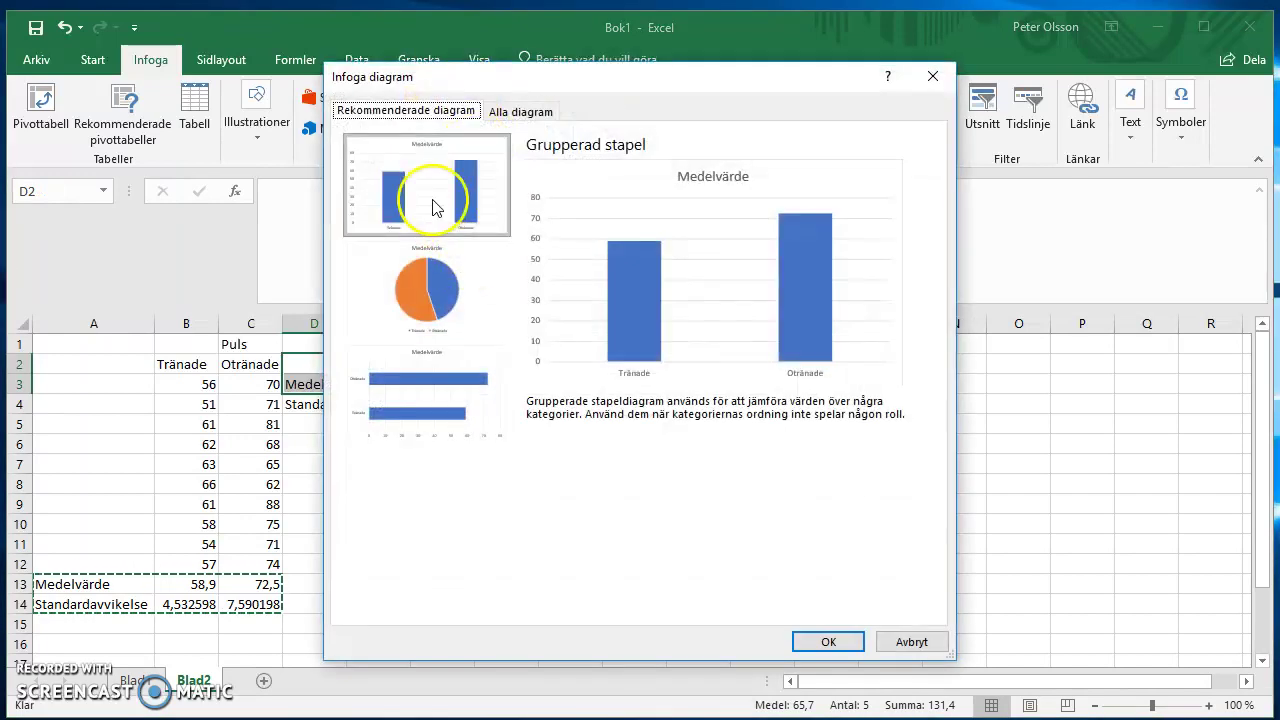
Step: Insert the recommended clustered column chart of mean pulse and drag it right of the data
left_click(827, 643)
left_click_drag(595, 382, 732, 368)
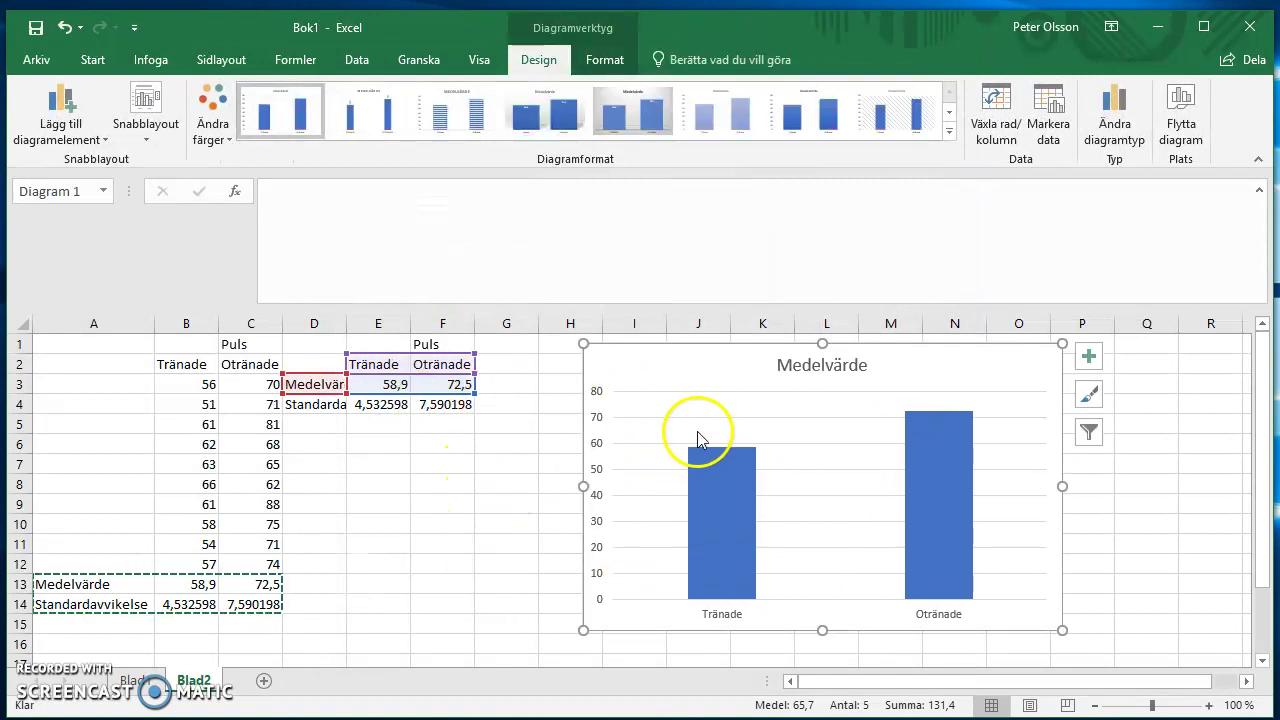
mouse_move(722, 521)
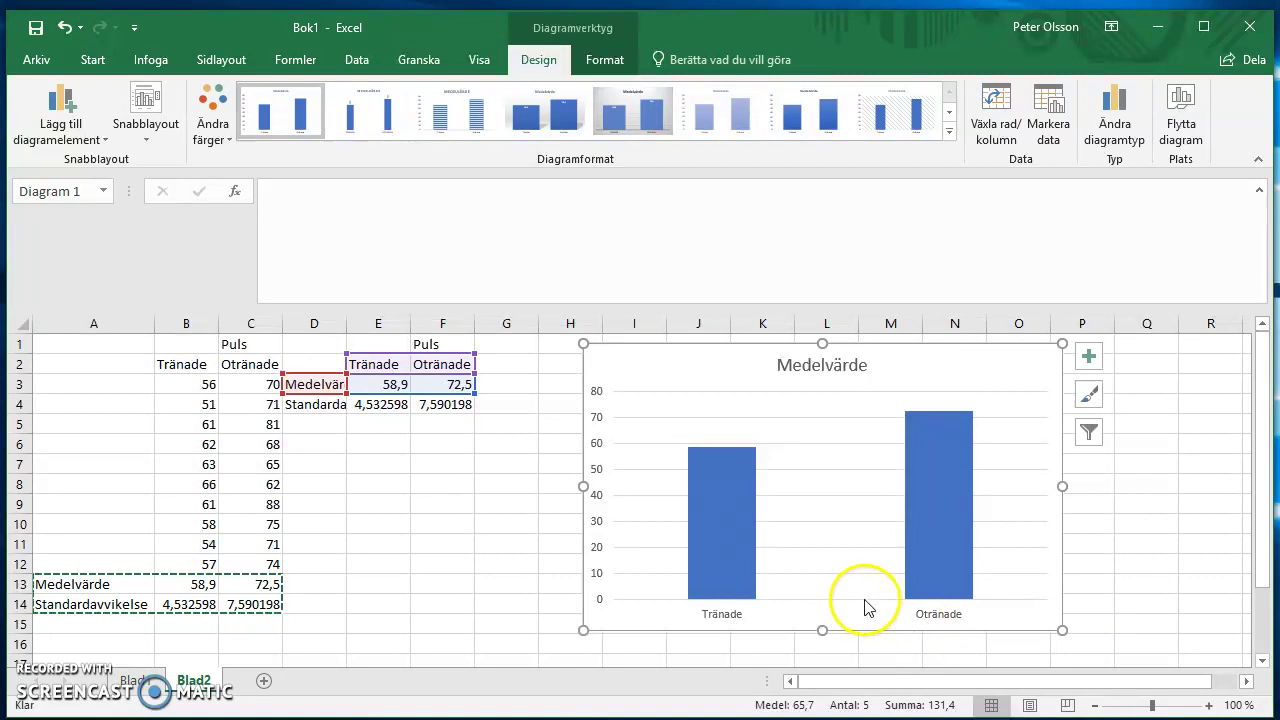
Step: Delete the chart title Medelvärde
left_click(830, 372)
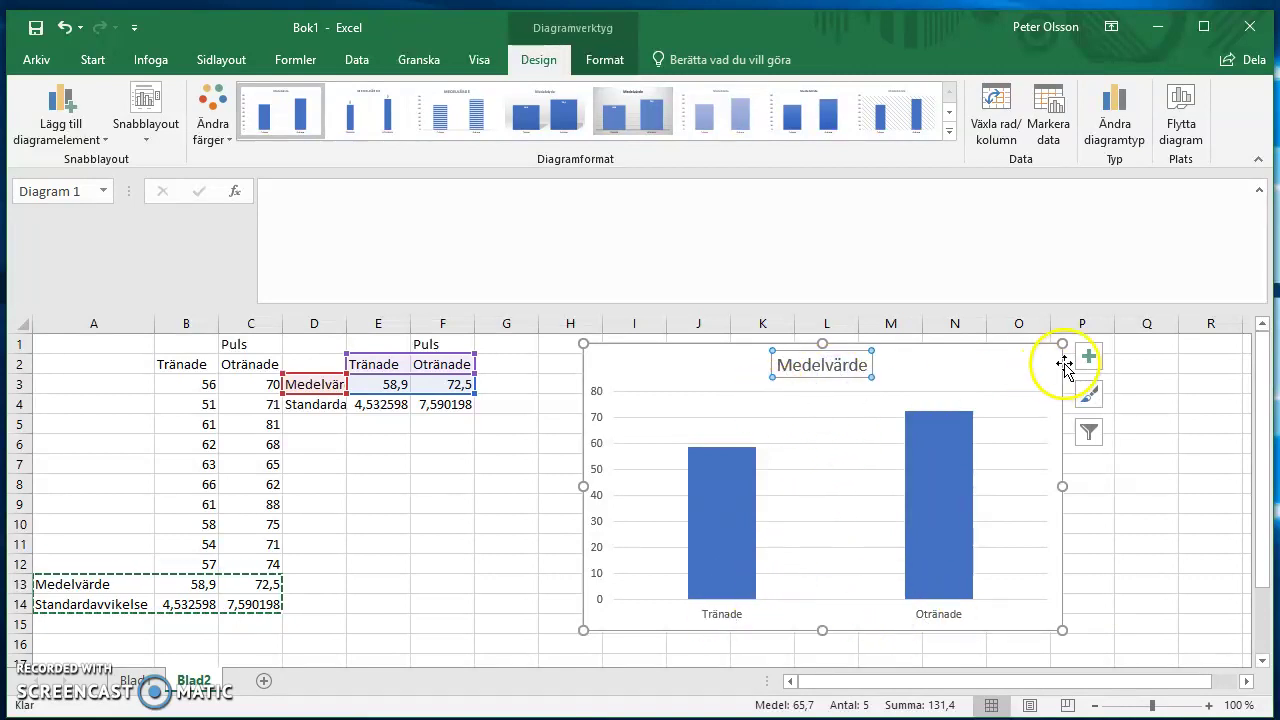
left_click(687, 390)
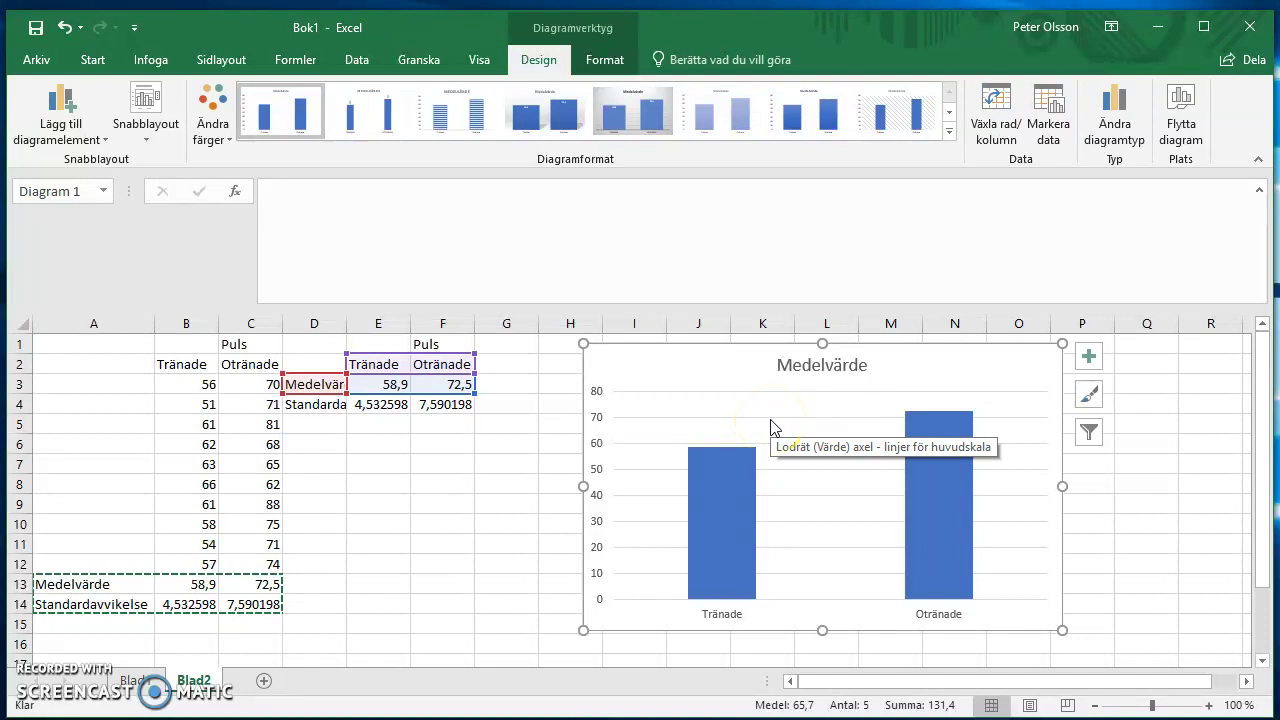
left_click(597, 402)
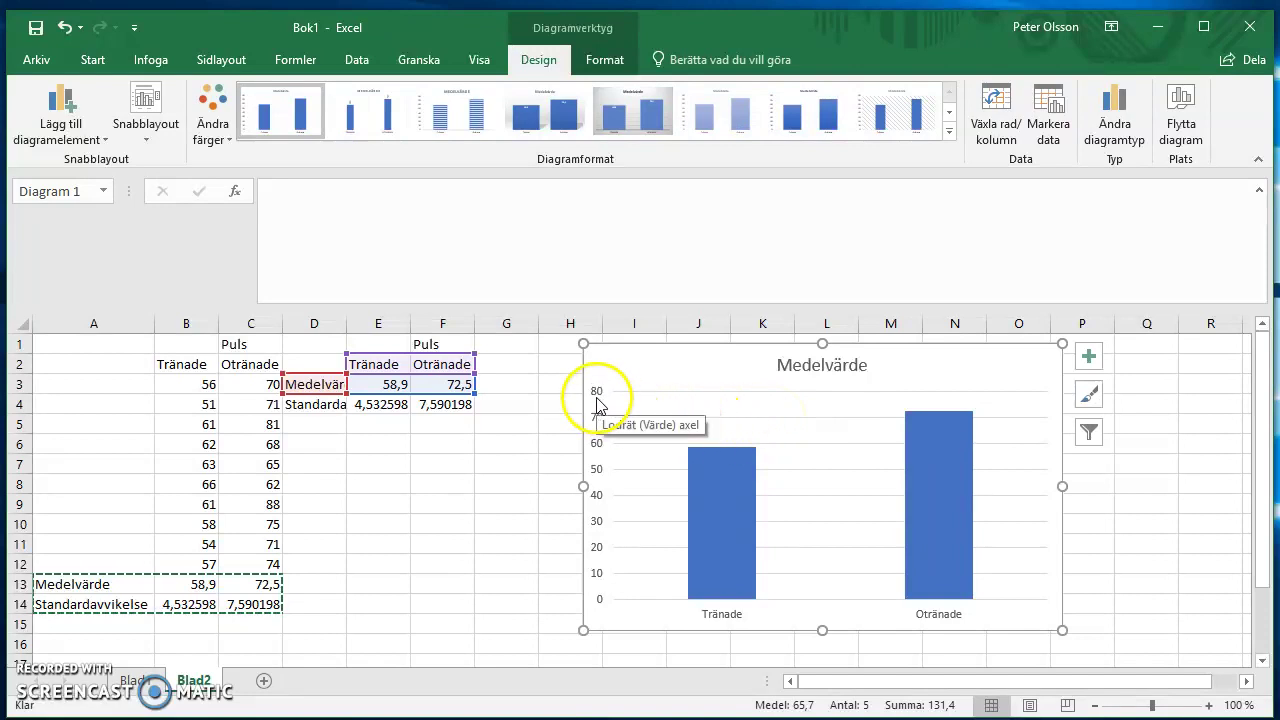
left_click(790, 370)
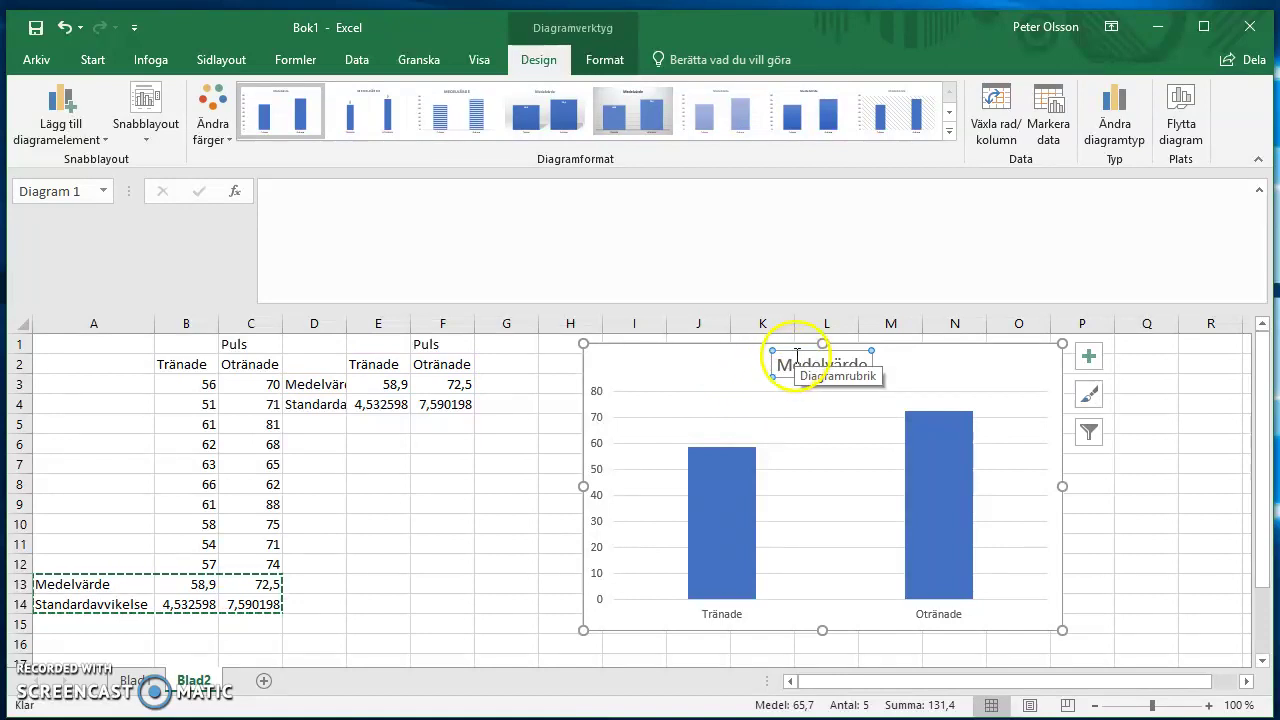
key("Delete")
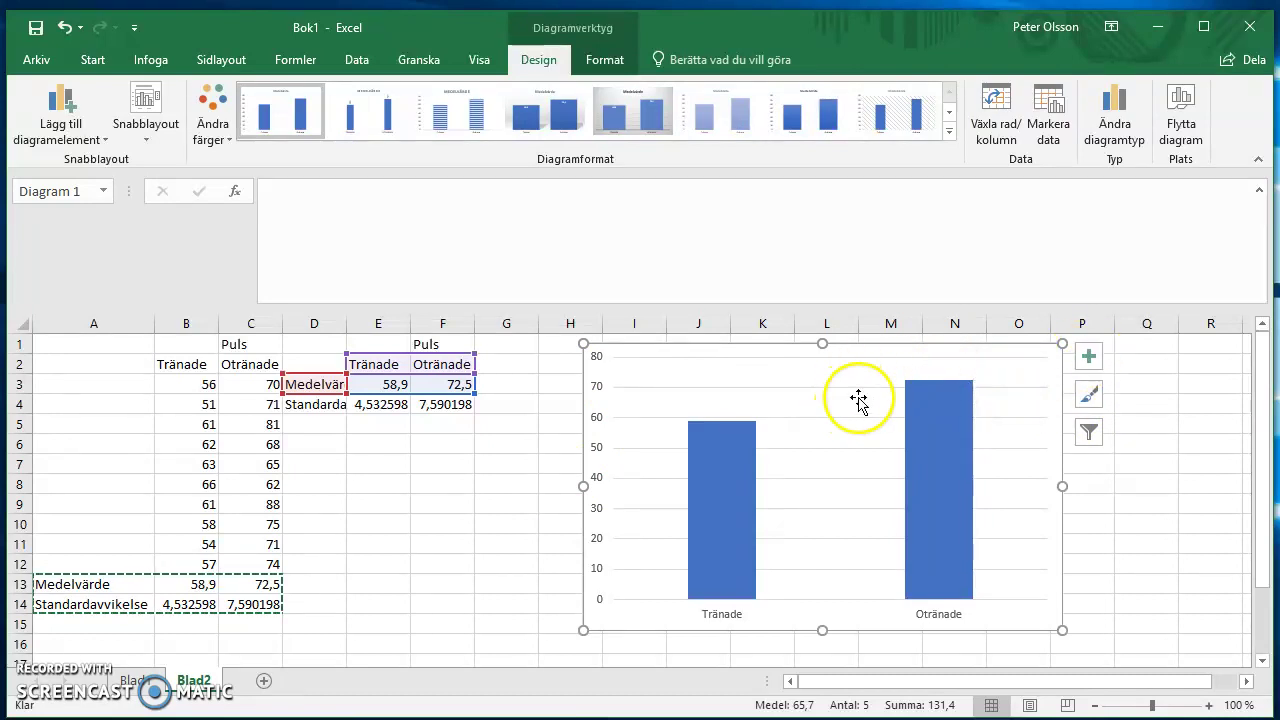
Step: Turn on axis titles and begin editing the vertical title to Medelpuls (slag/min)
left_click(1097, 366)
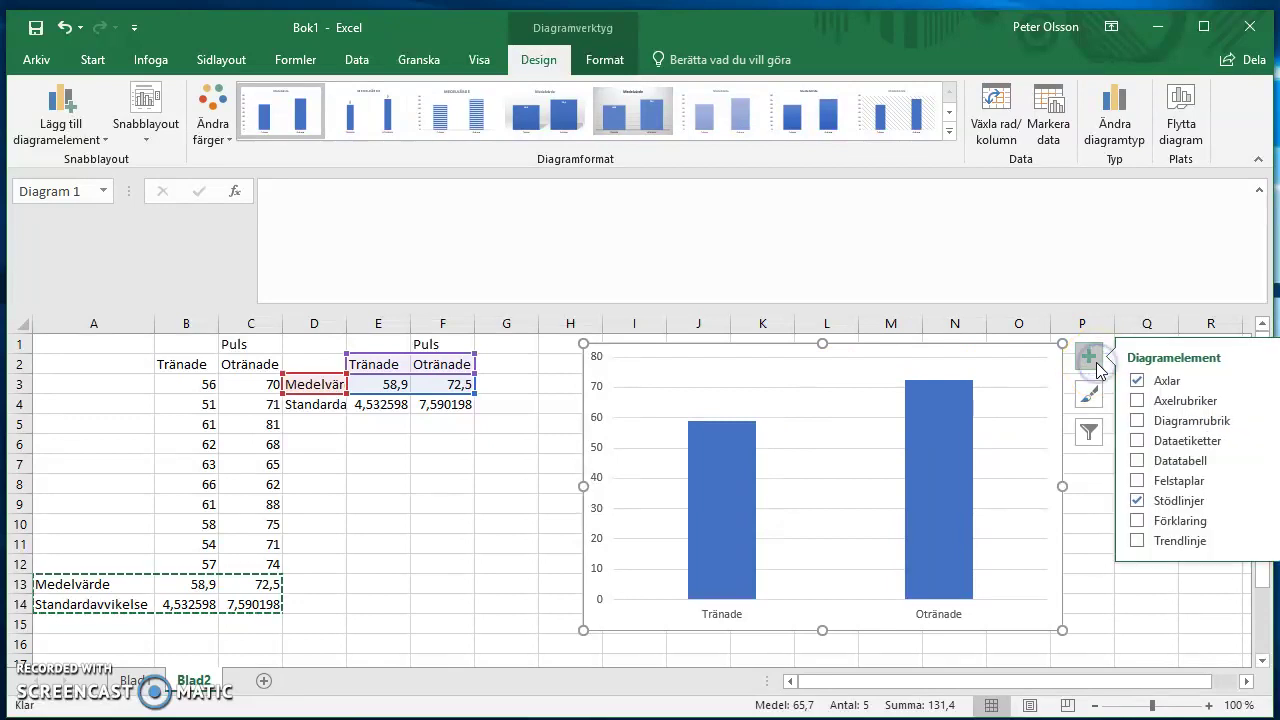
left_click(1158, 408)
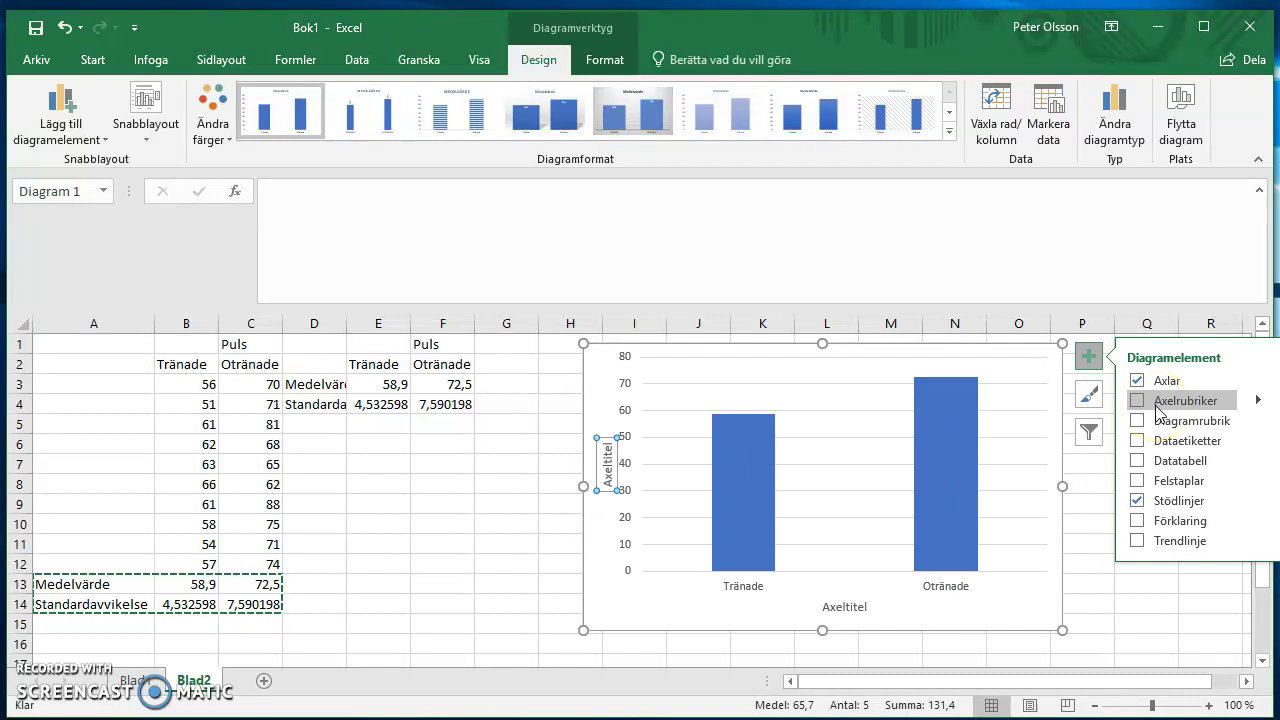
left_click(612, 480)
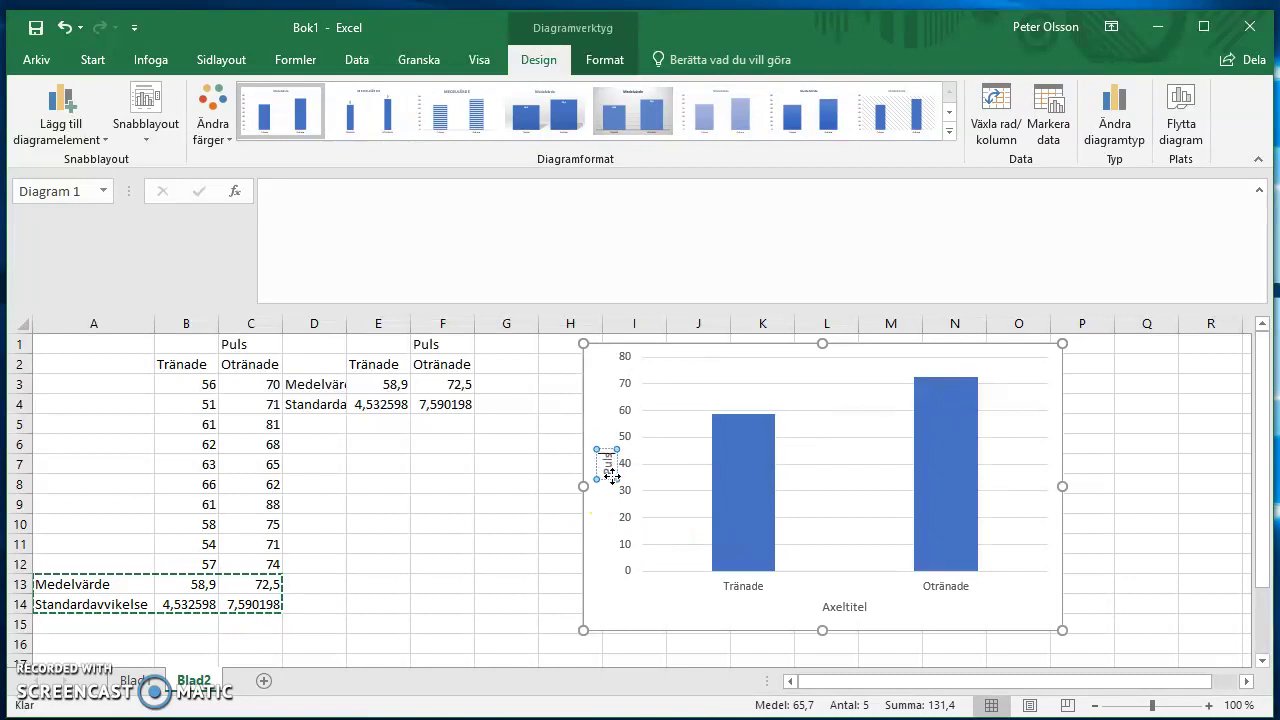
type("slag/min)")
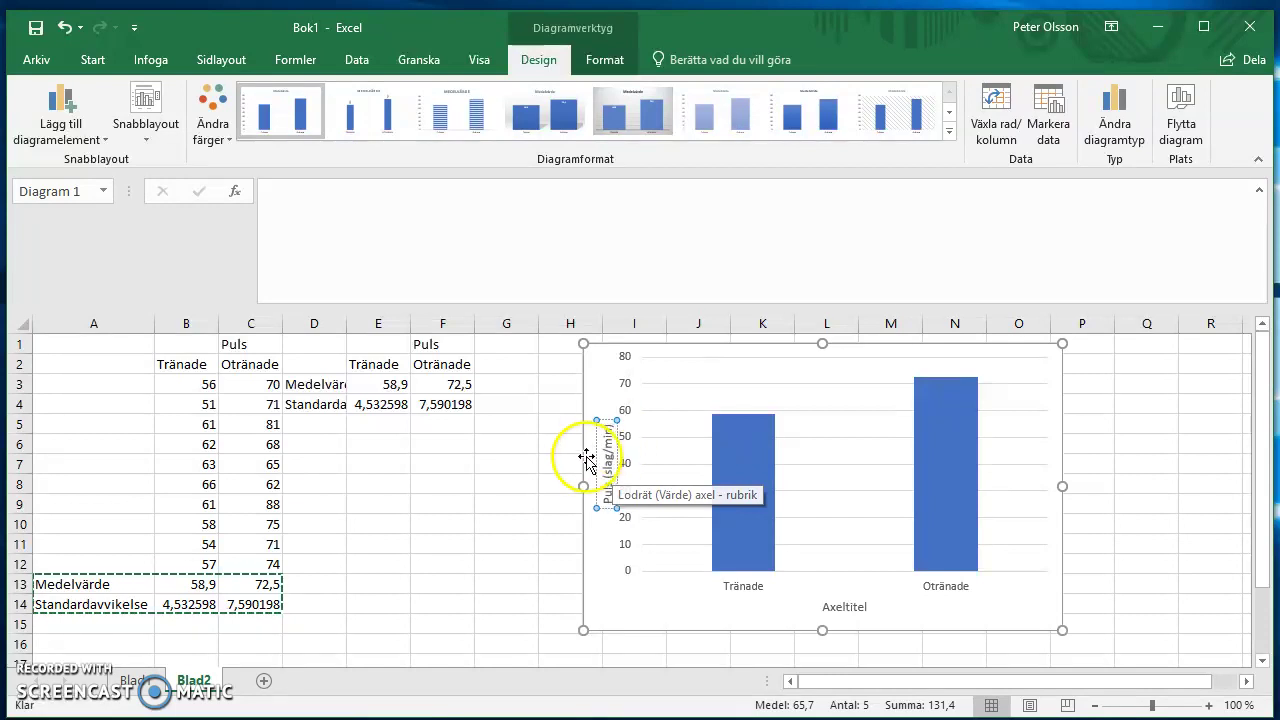
Step: Delete the horizontal axis title and select the word Puls in the vertical title
left_click(471, 503)
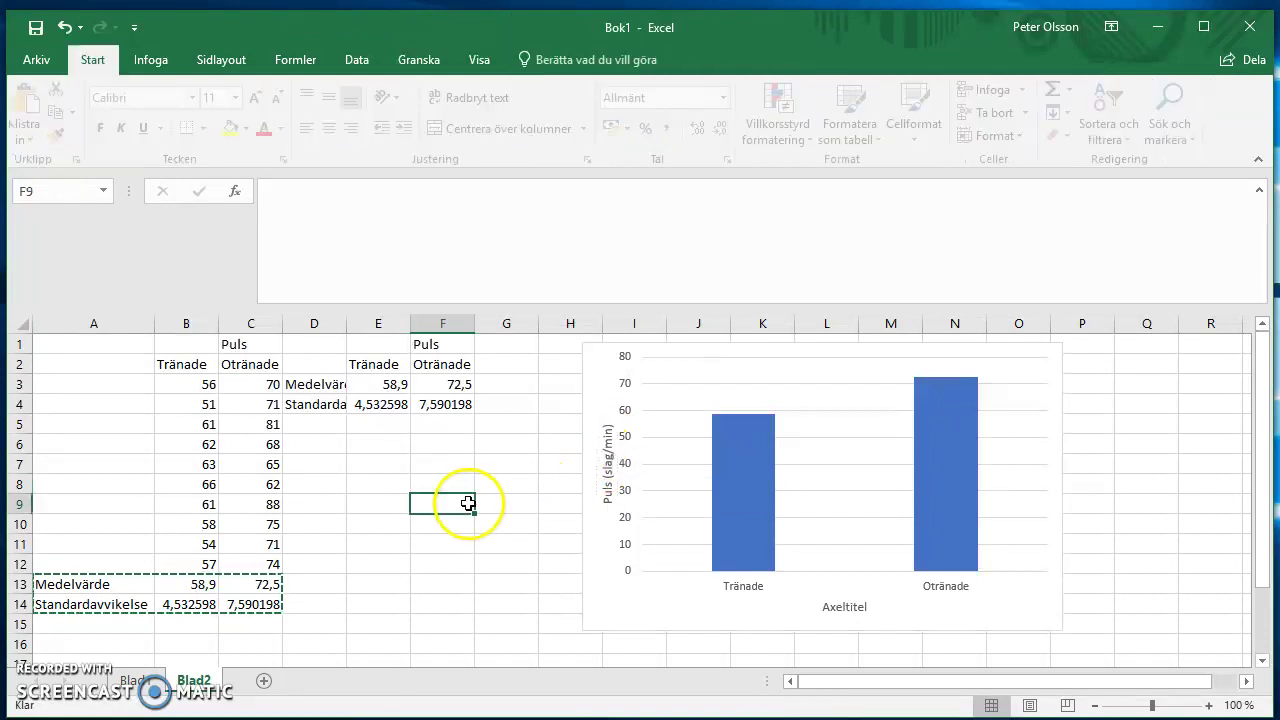
left_click(830, 607)
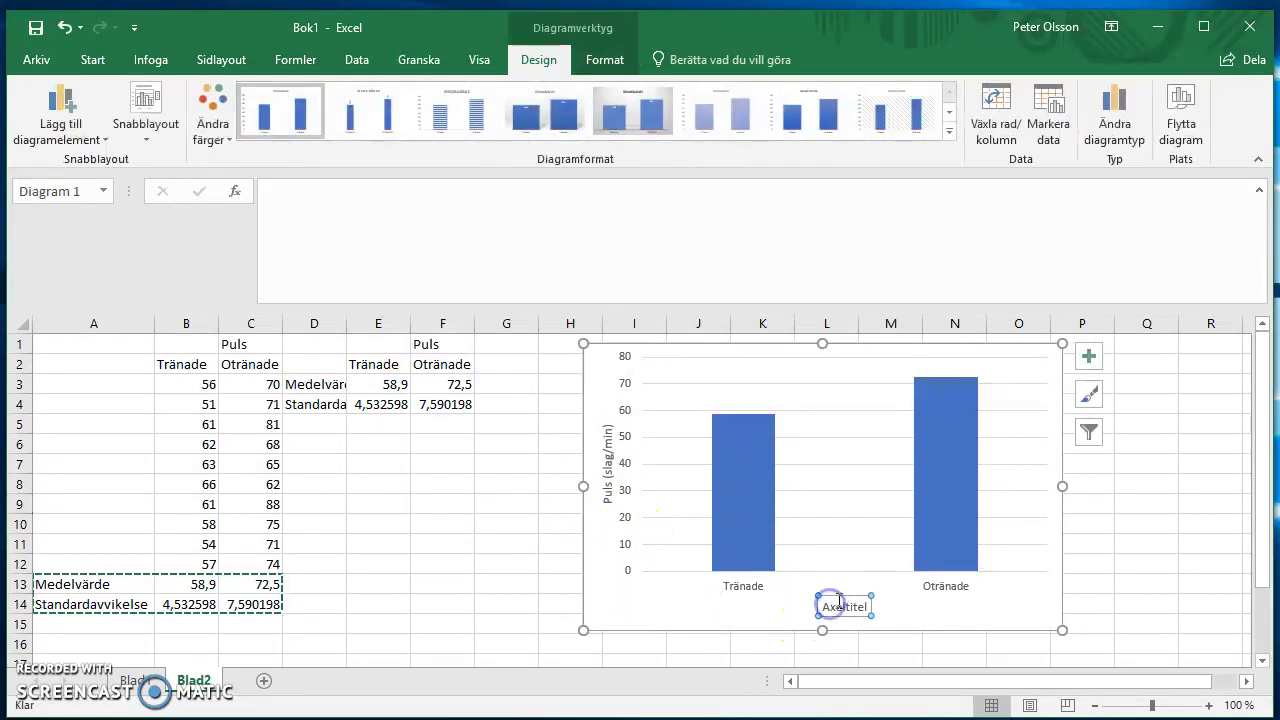
left_click(751, 590)
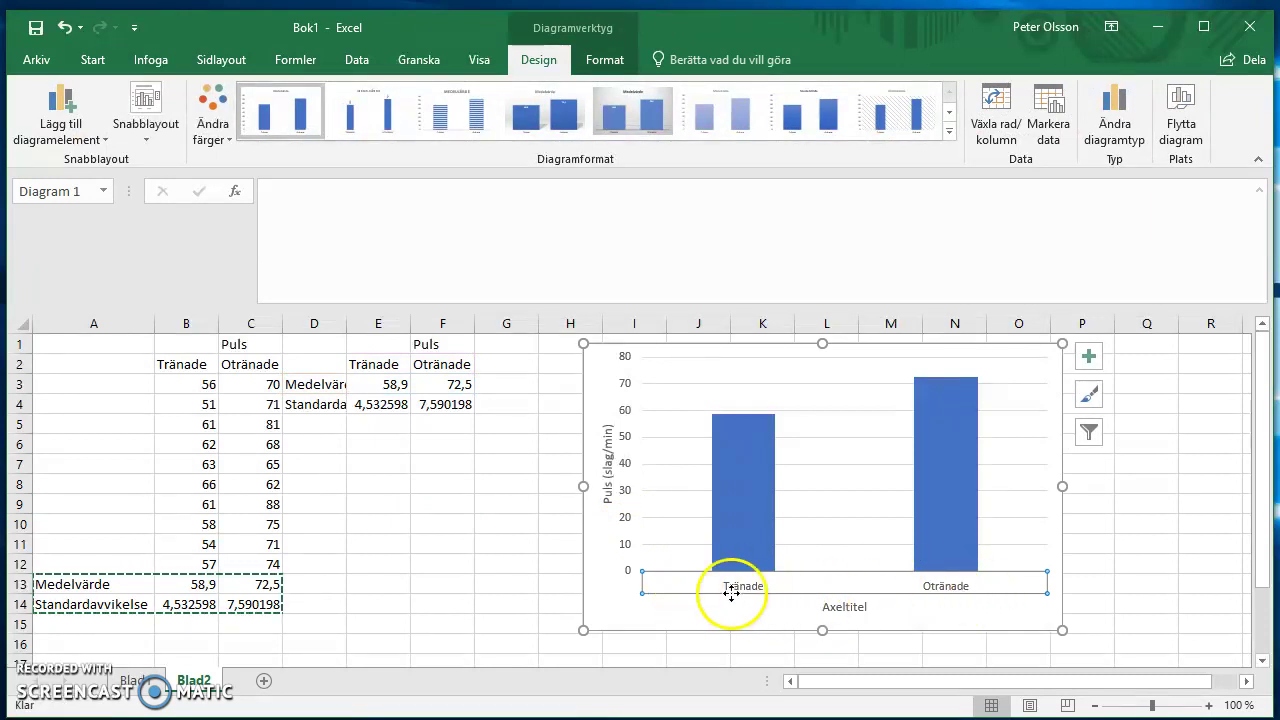
left_click(851, 600)
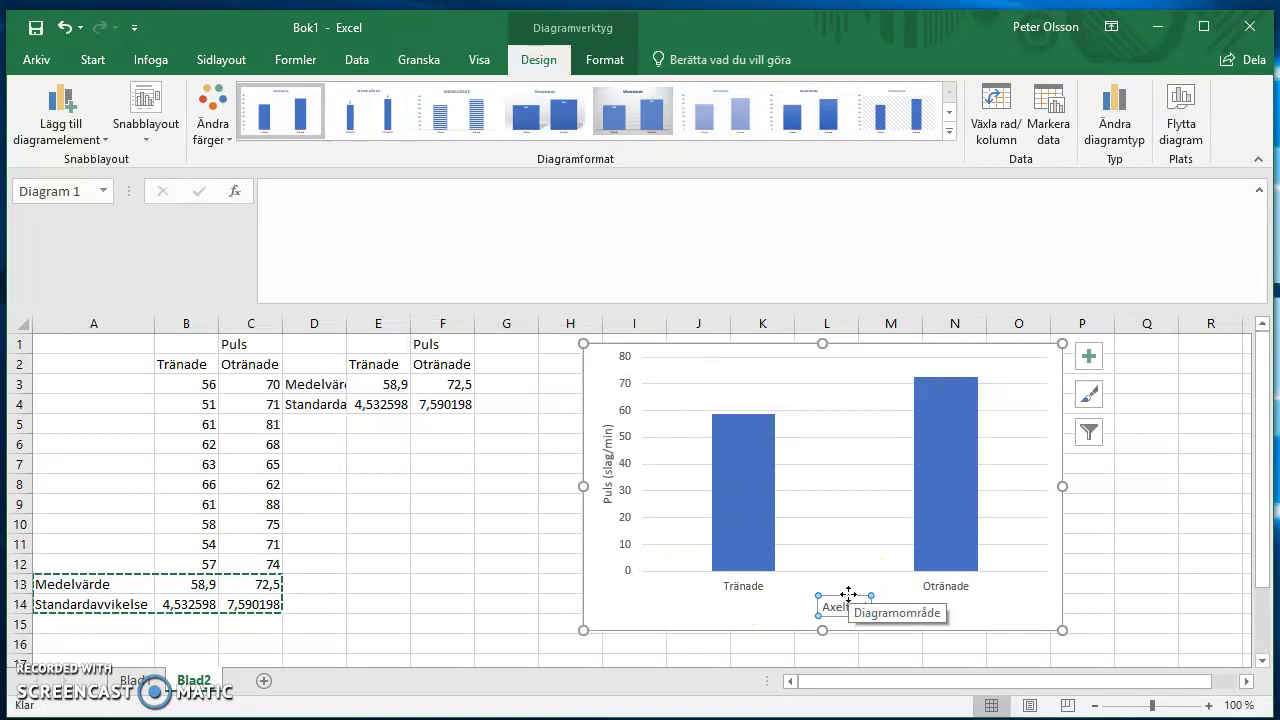
key("Delete")
left_click(604, 490)
double_click(607, 512)
type("Medelp")
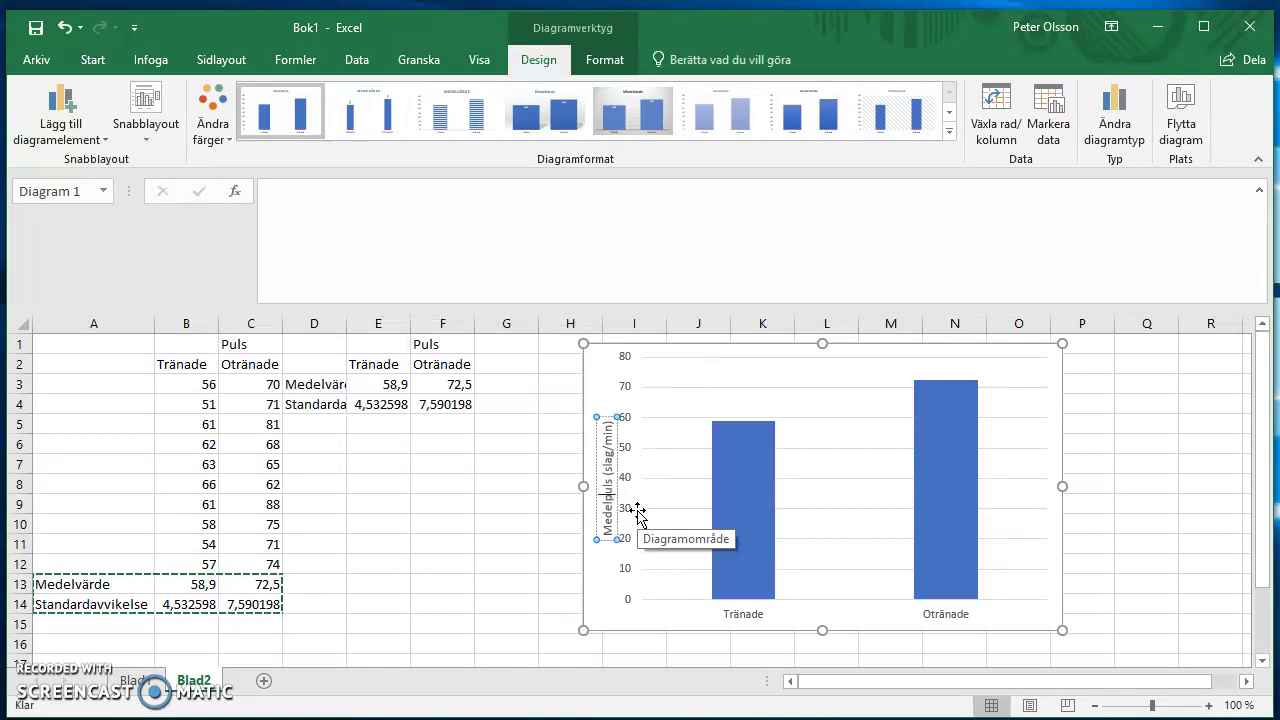
Step: Select the mean pulse chart and bring up its Chart Elements (+) list
left_click(710, 374)
left_click(729, 425)
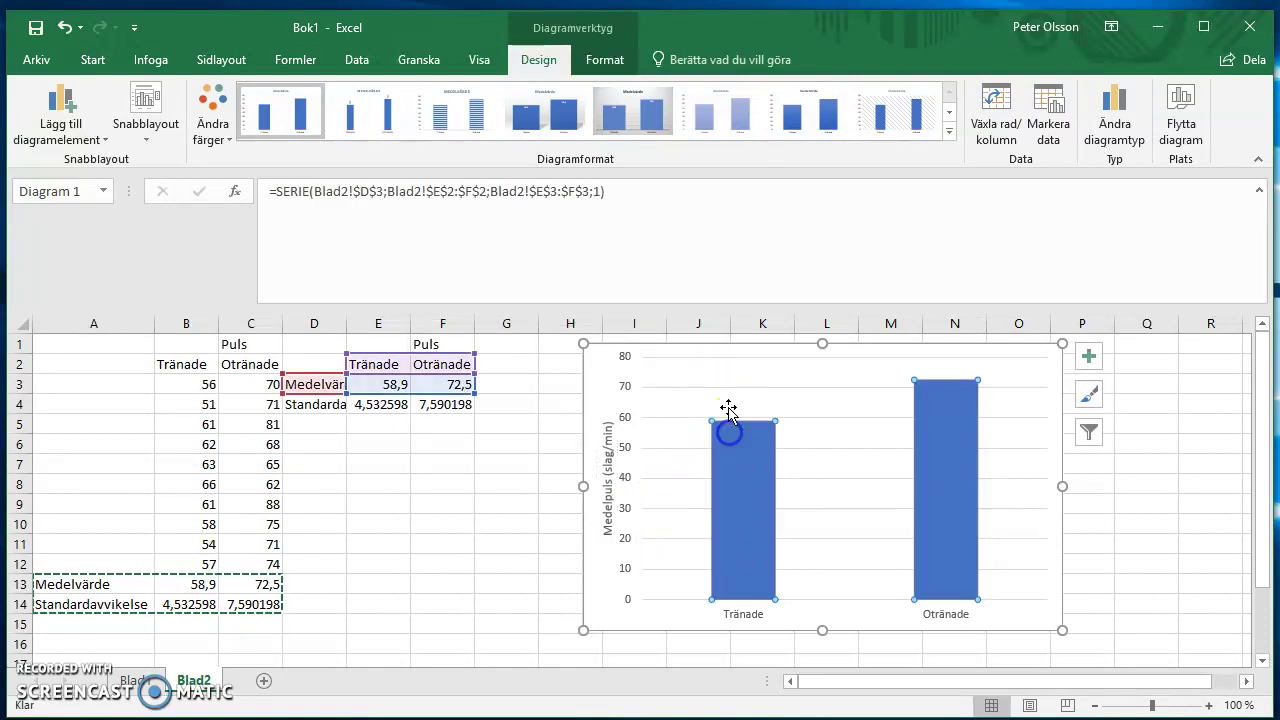
left_click(724, 390)
left_click(680, 430)
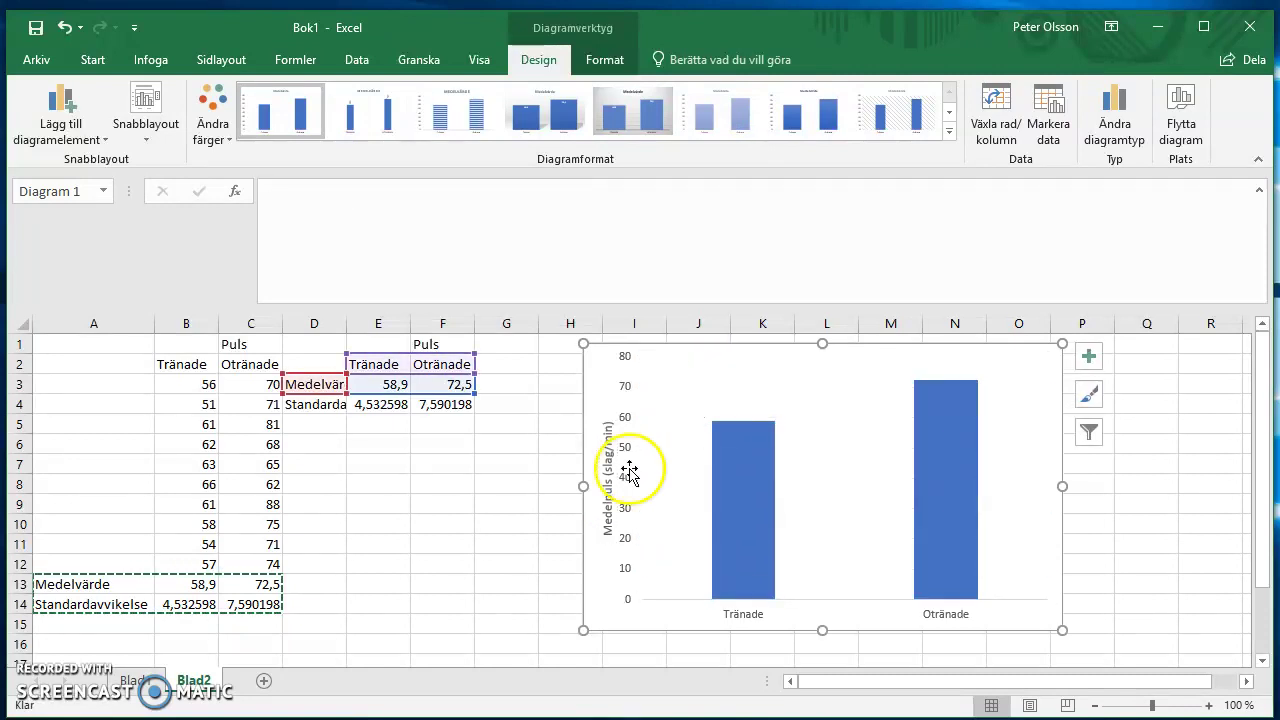
left_click(506, 524)
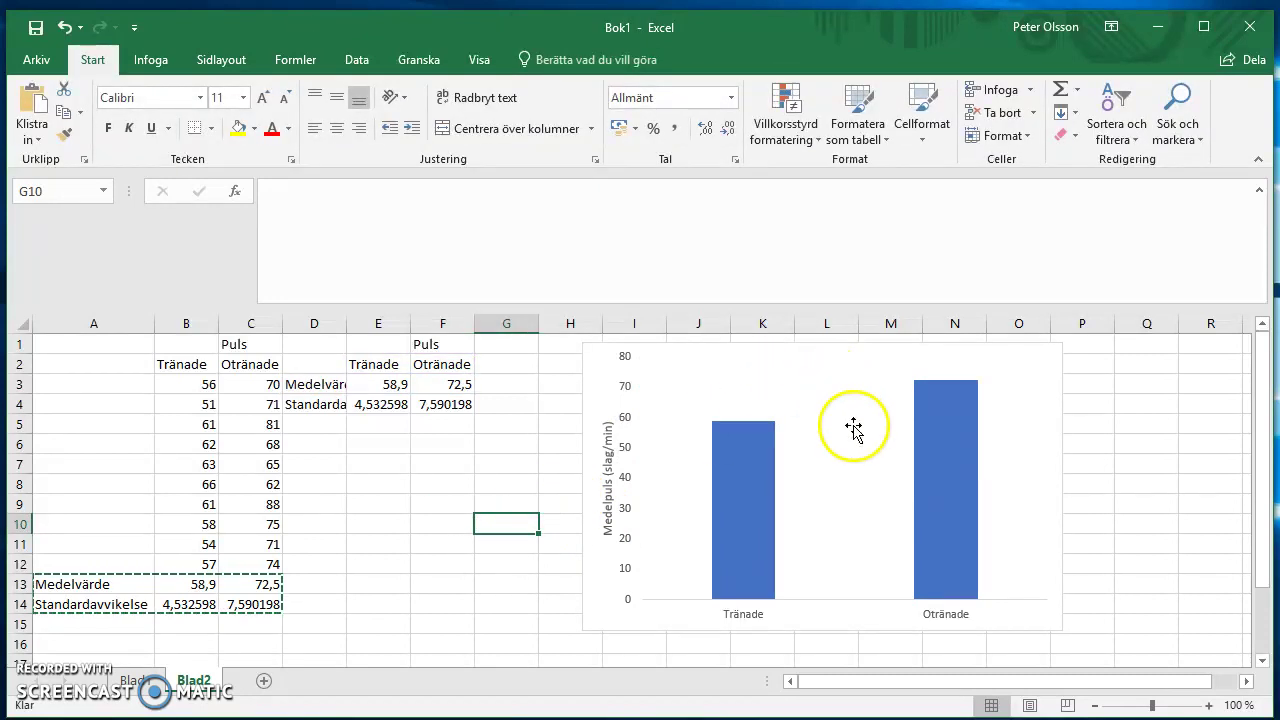
left_click(780, 447)
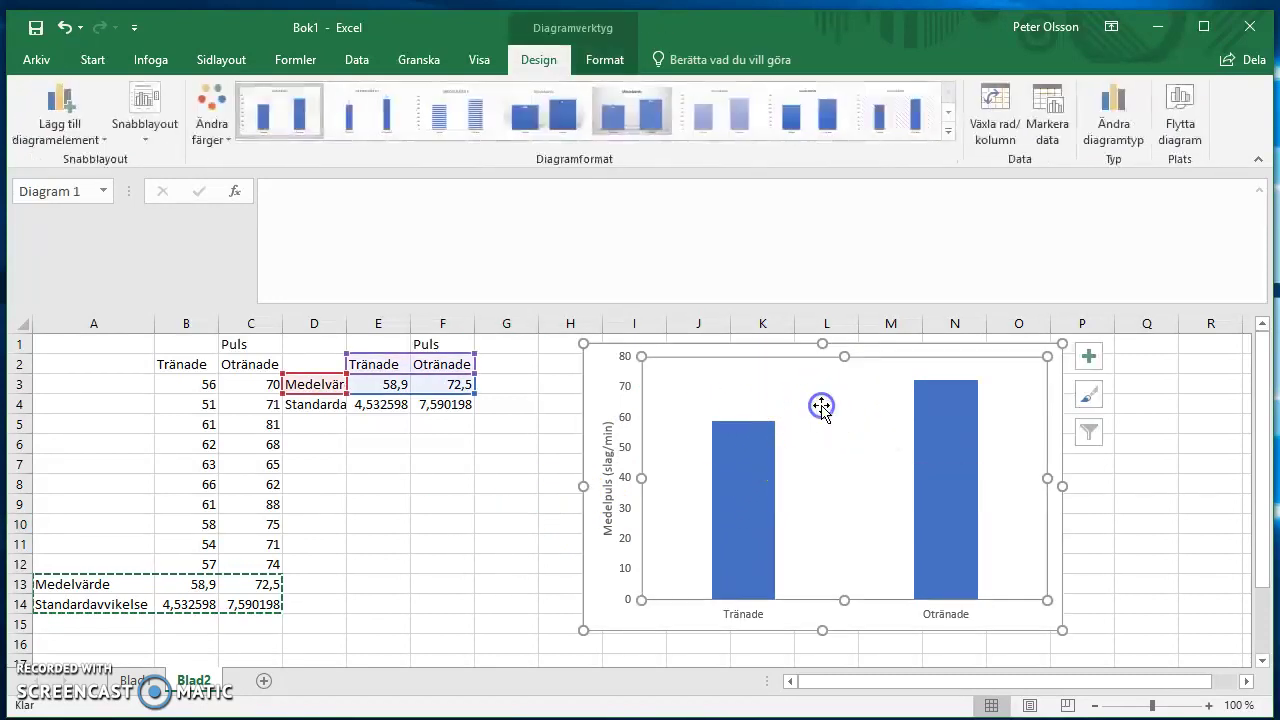
left_click(490, 388)
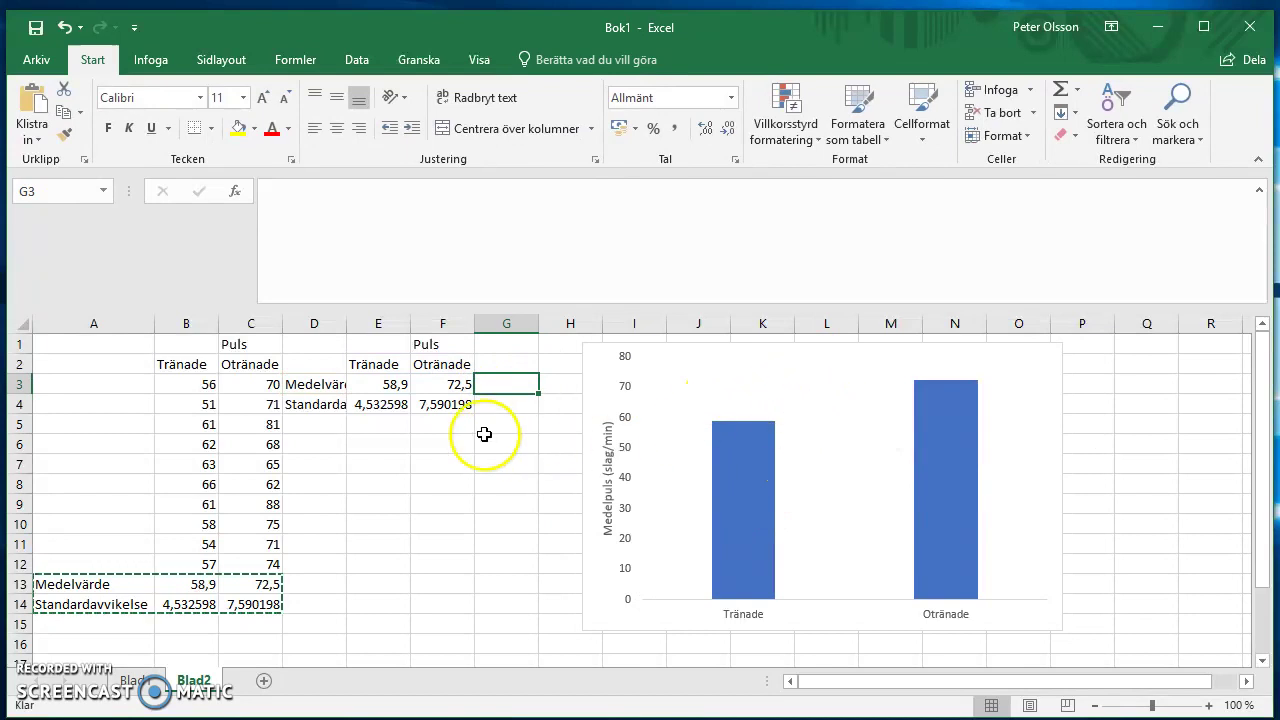
left_click(830, 418)
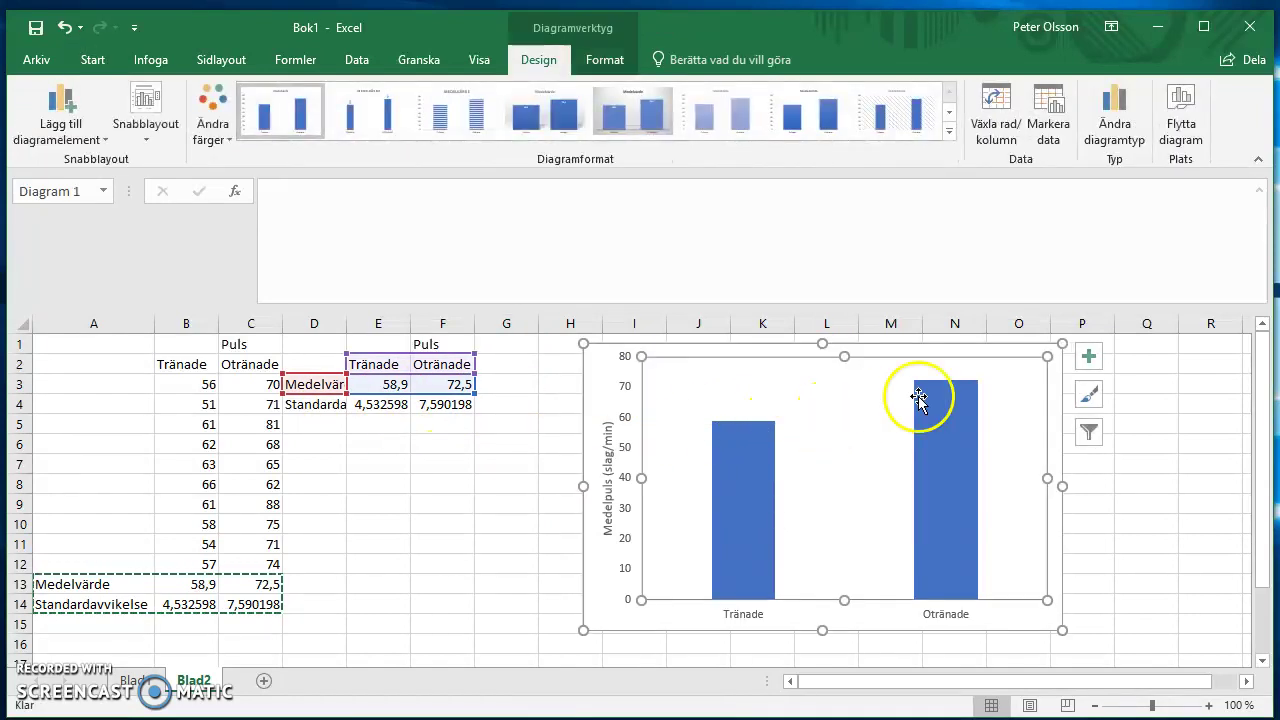
left_click(505, 405)
left_click(760, 403)
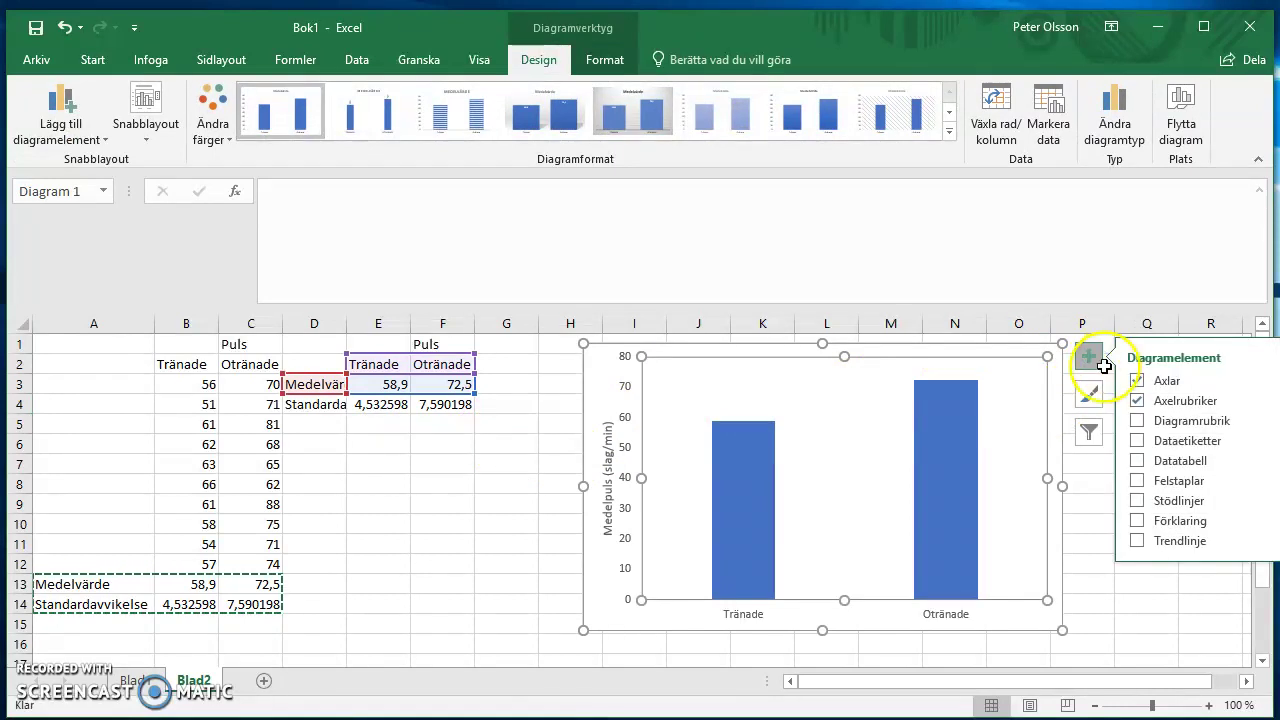
Step: Tick Felstaplar (Error Bars) and select the Tränade bar's error bar
left_click(1176, 482)
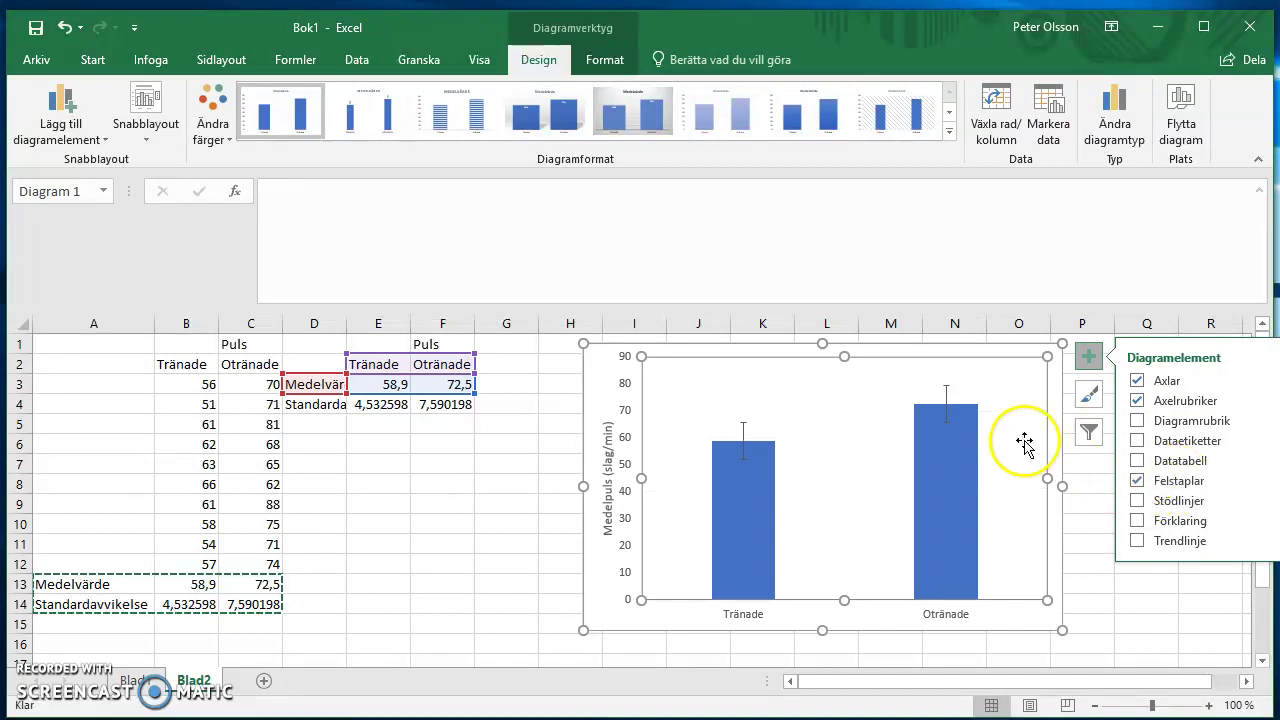
left_click(946, 408)
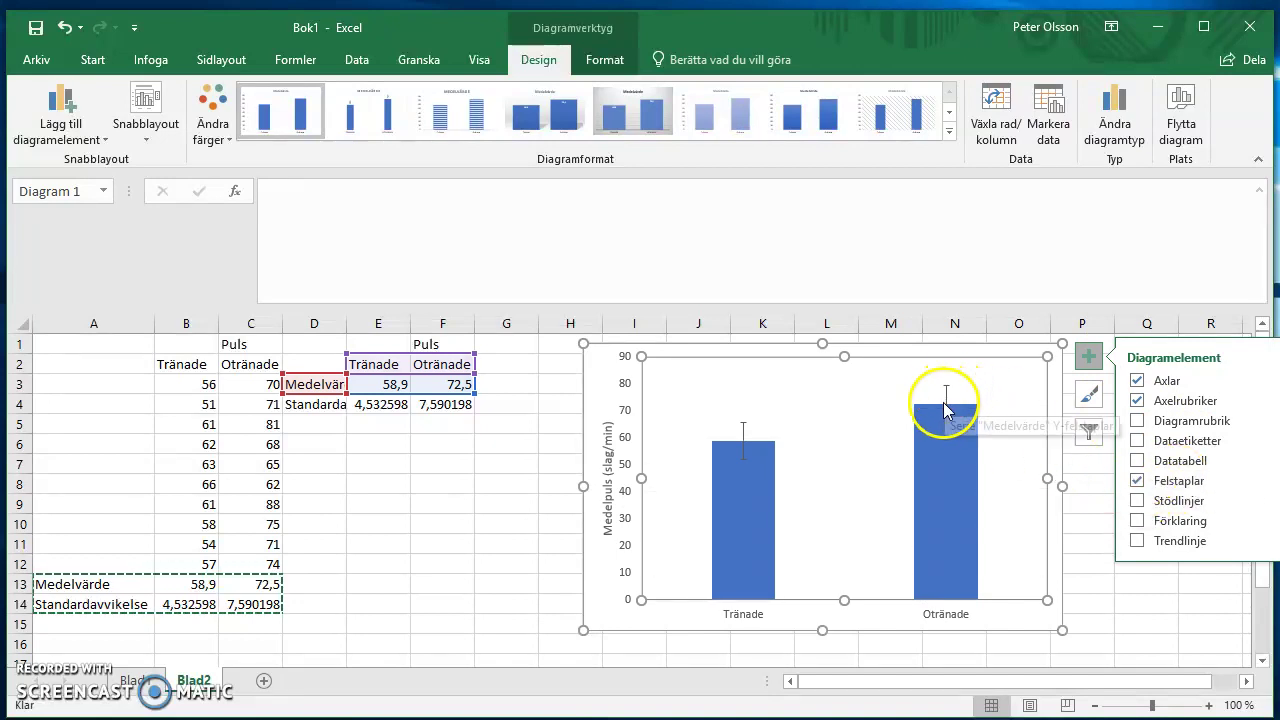
left_click(743, 433)
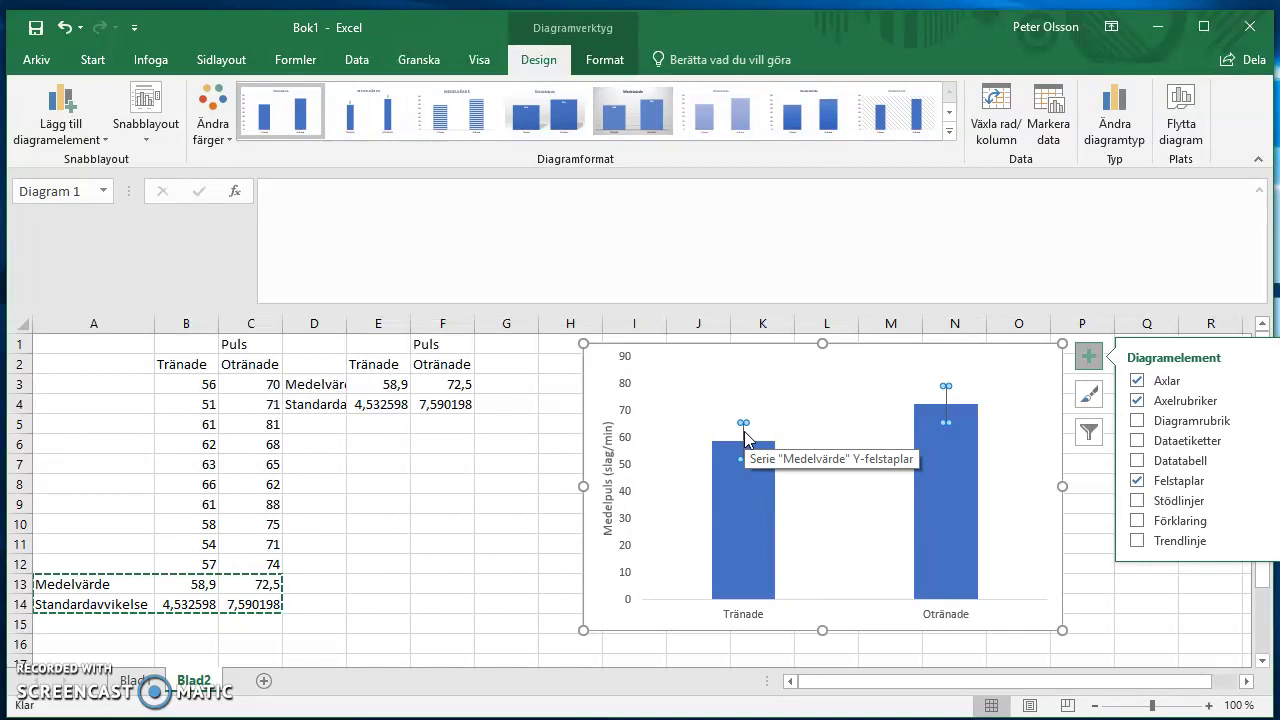
Step: Open Formatera felstaplar for the error bars and scroll to the Felmängd settings
right_click(744, 430)
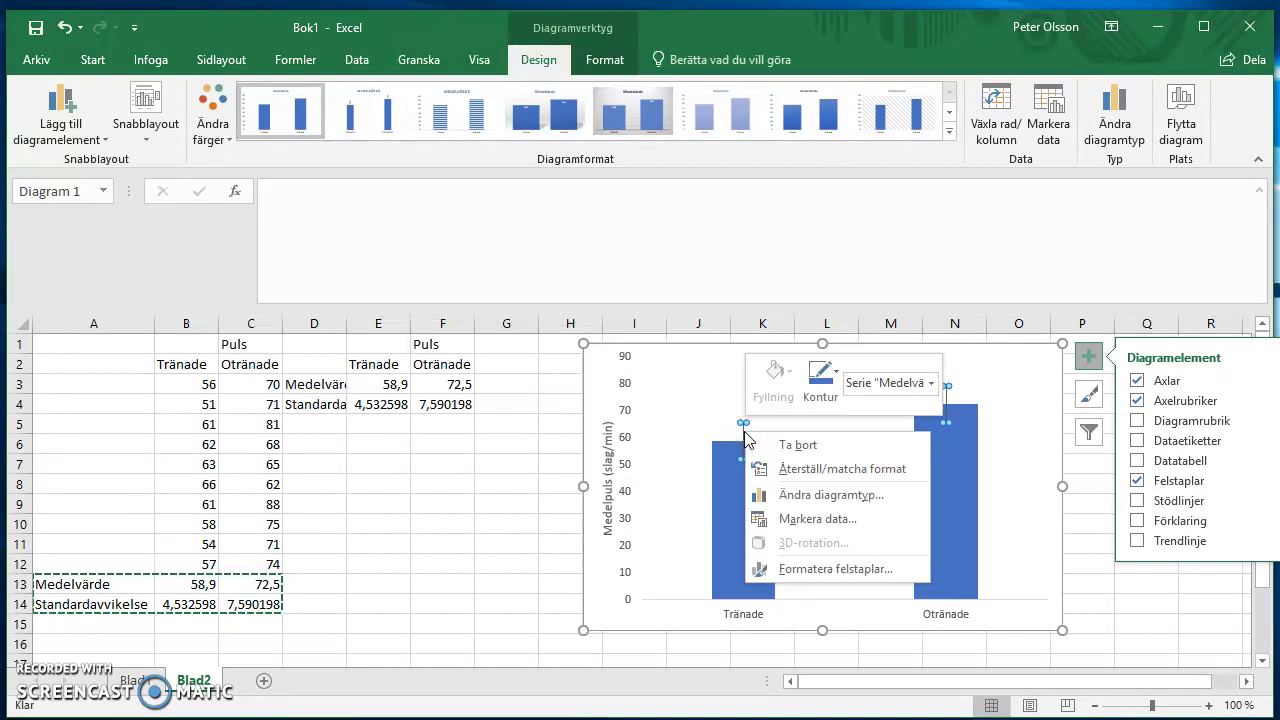
left_click(686, 387)
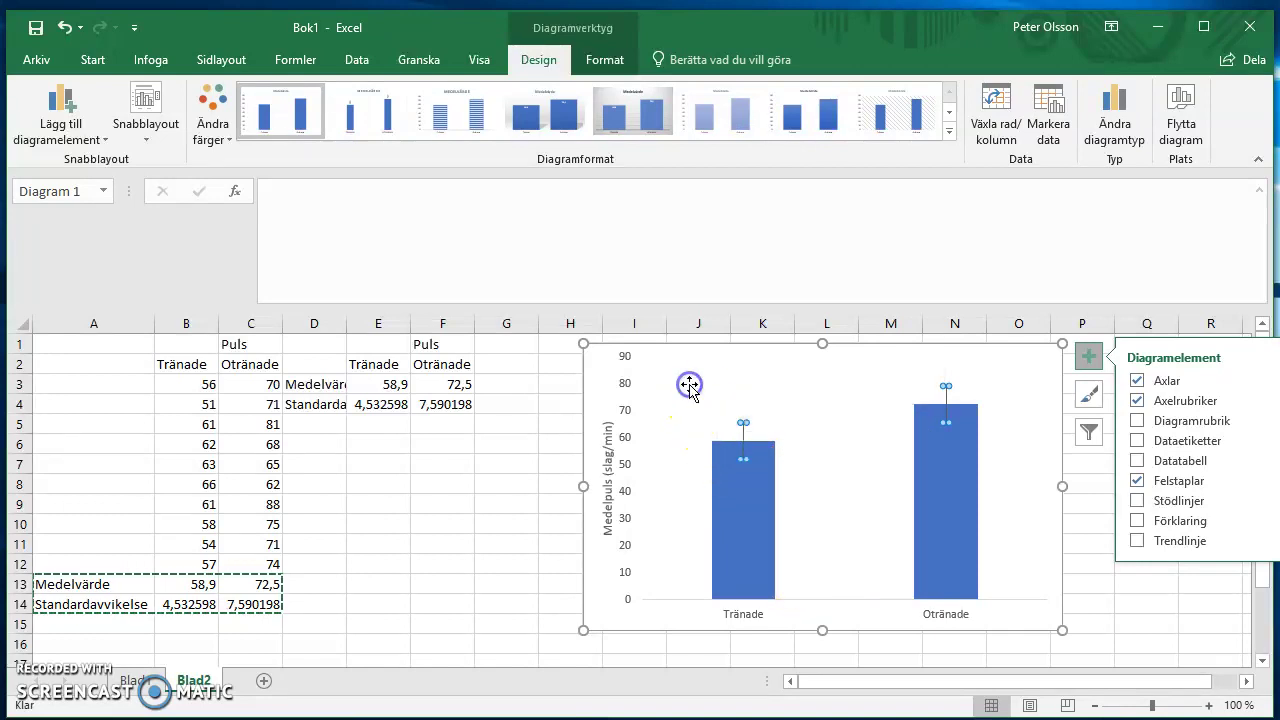
left_click(745, 436)
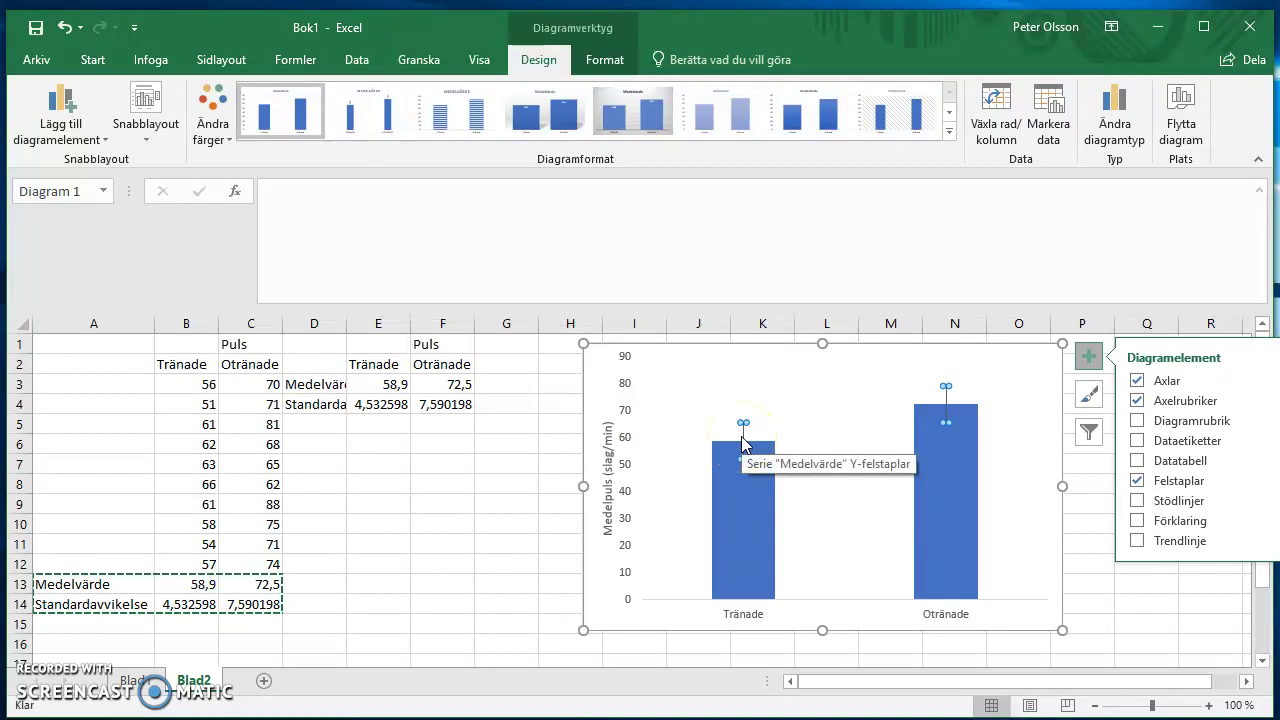
right_click(742, 443)
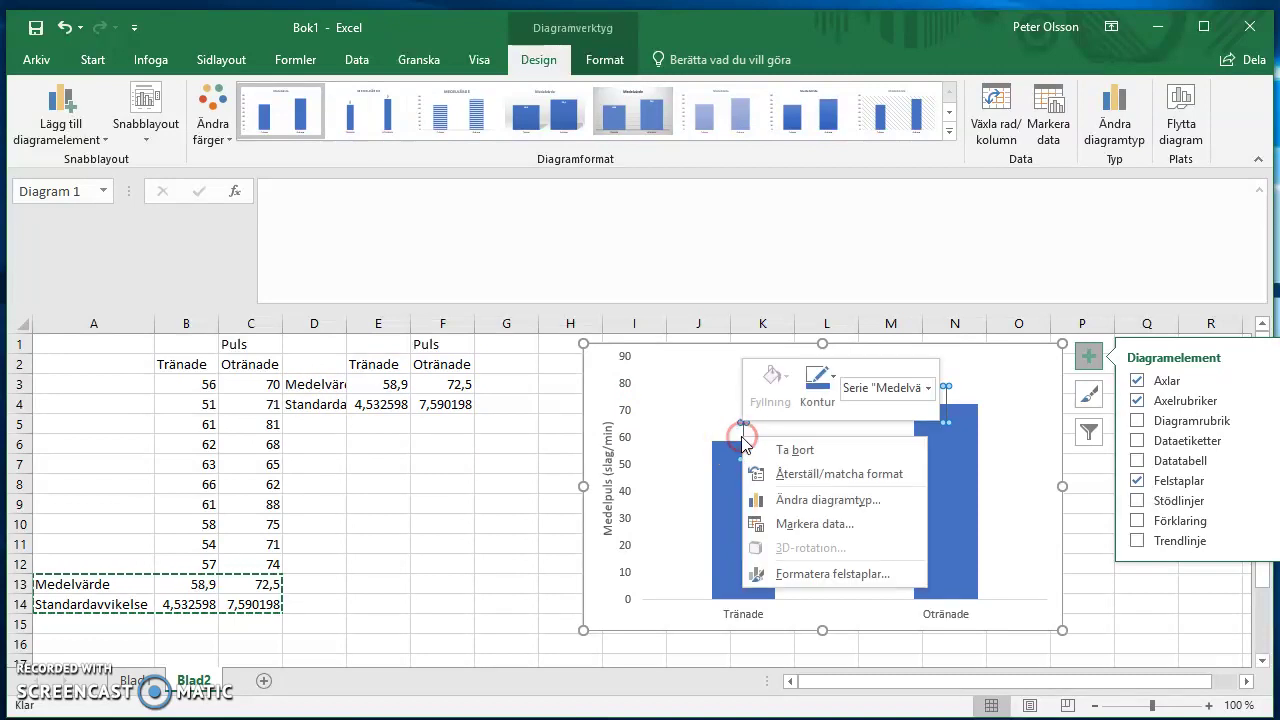
left_click(770, 574)
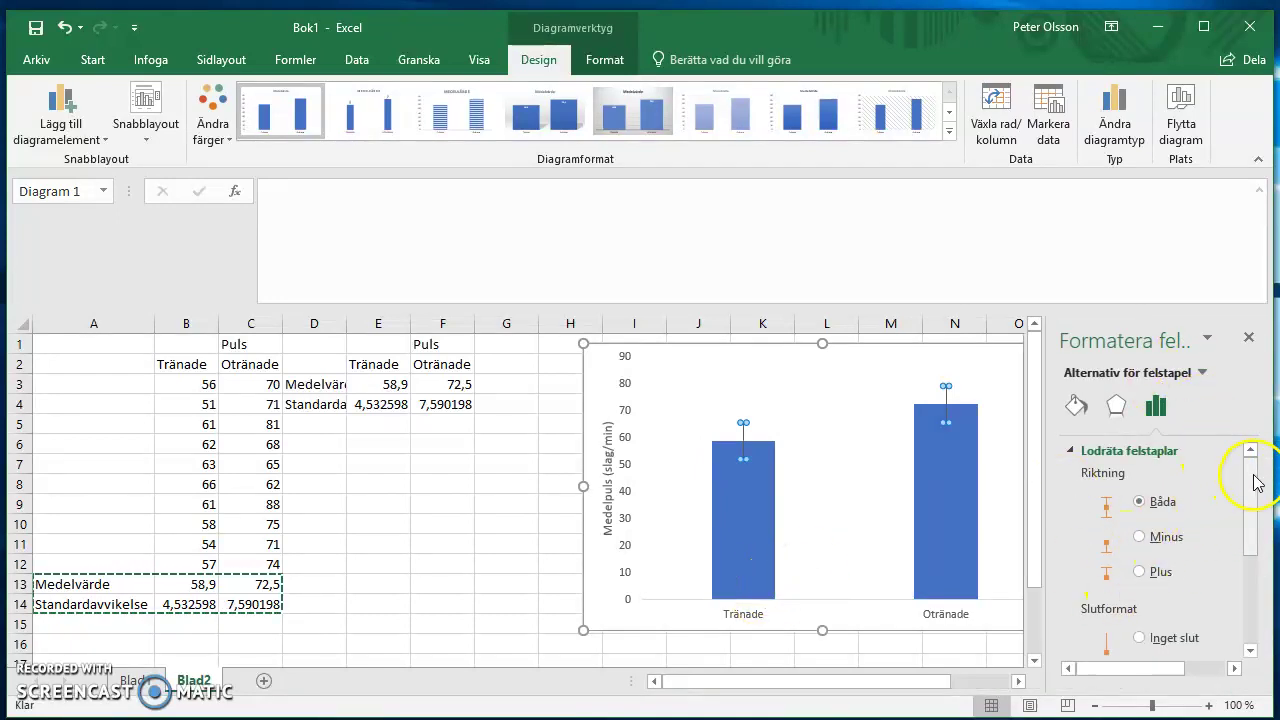
left_click_drag(1256, 484, 1264, 576)
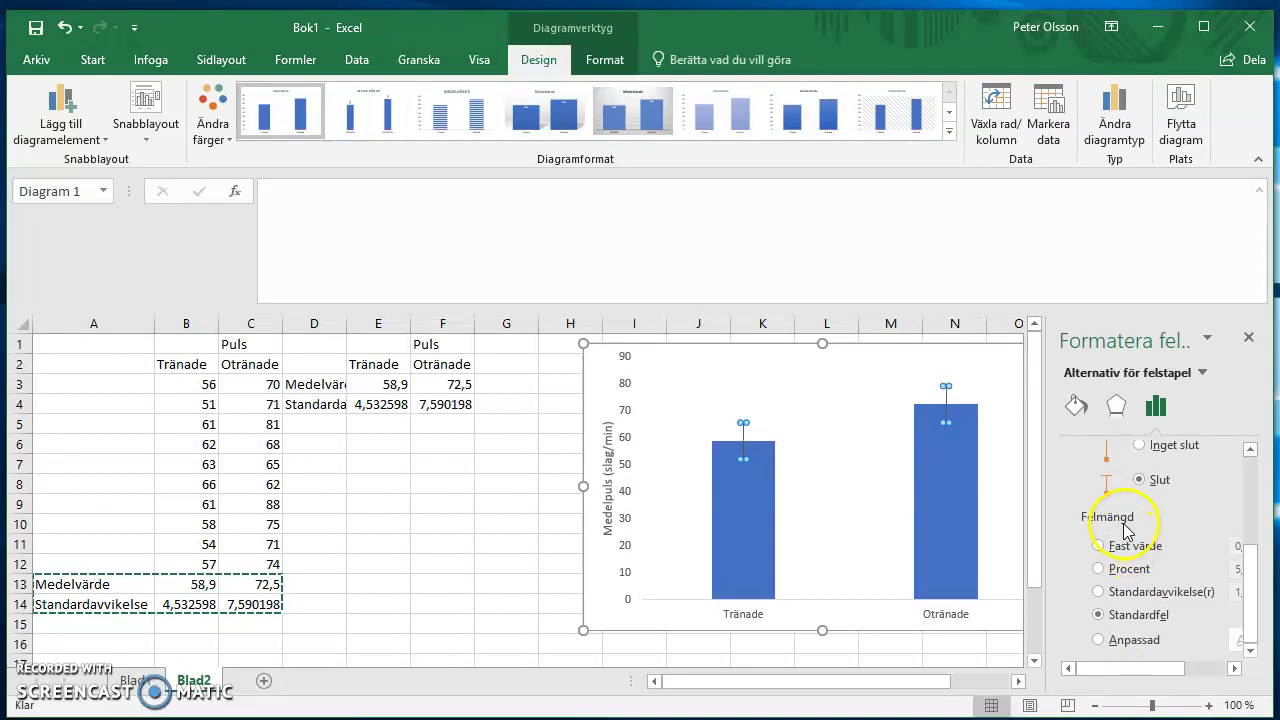
Step: Choose the Anpassad error amount and open the Ange värde custom error values
left_click(1109, 641)
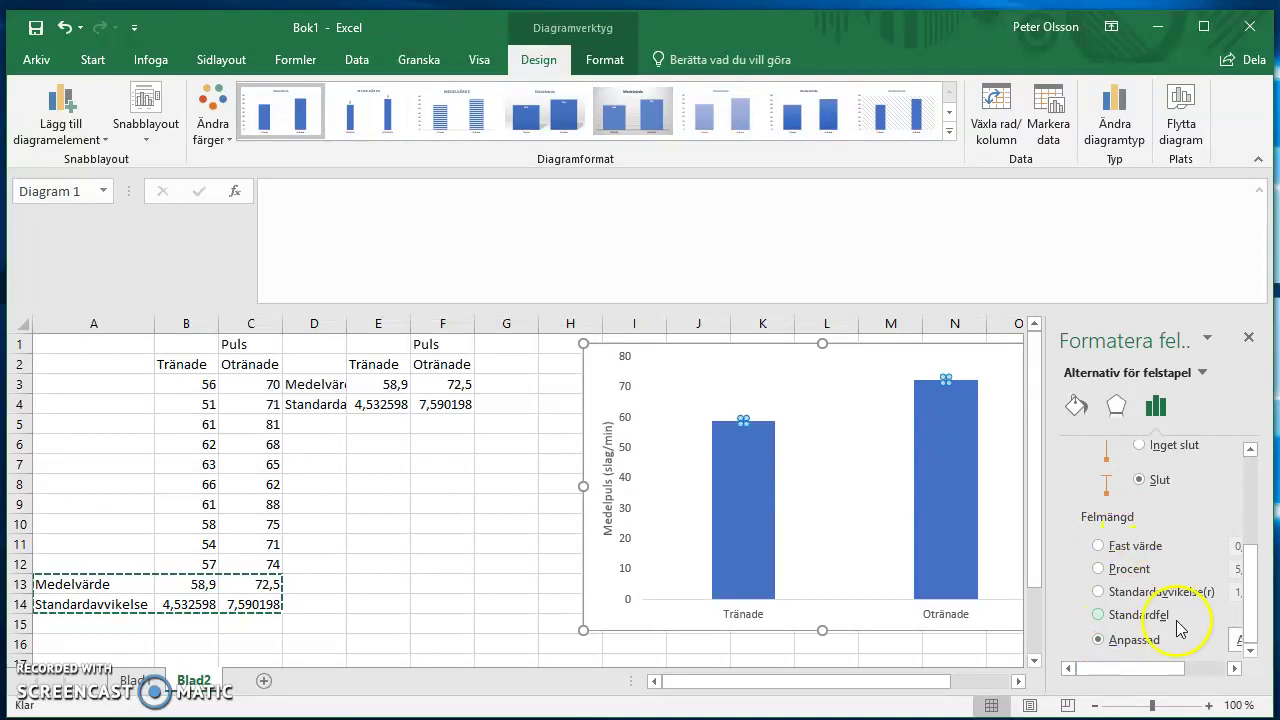
left_click(1238, 642)
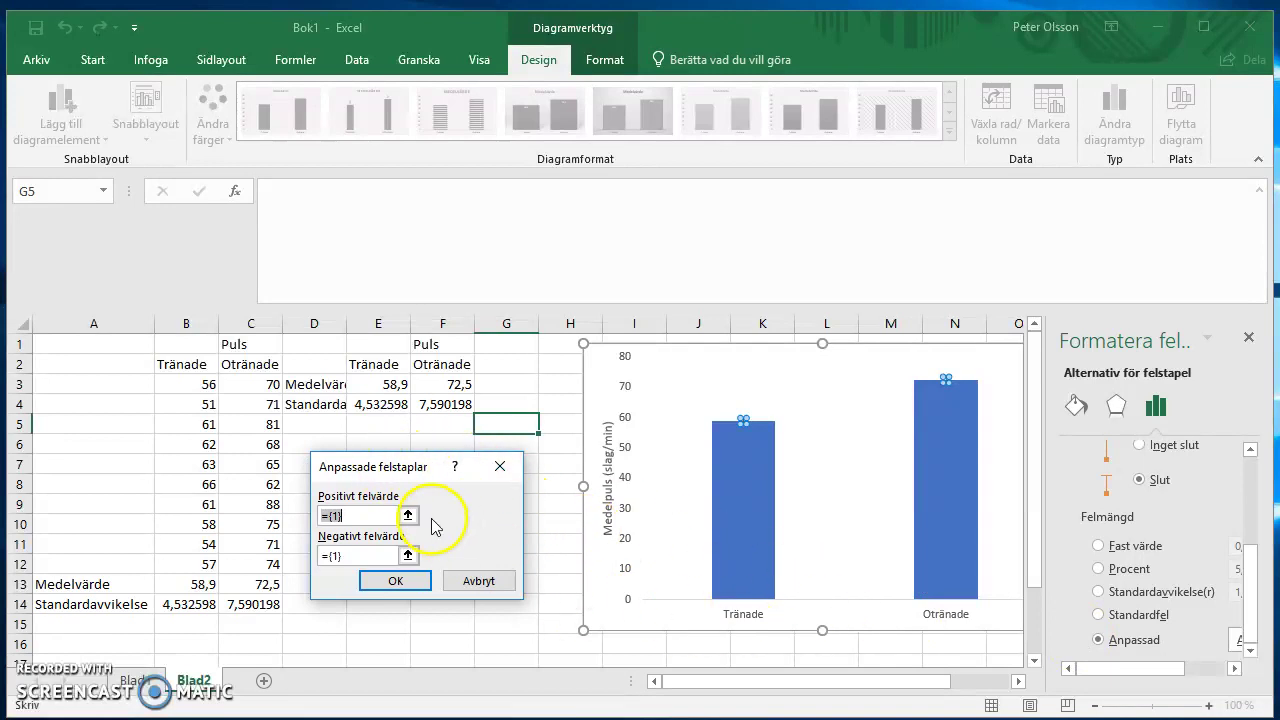
left_click(1187, 670)
left_click(625, 589)
left_click(512, 582)
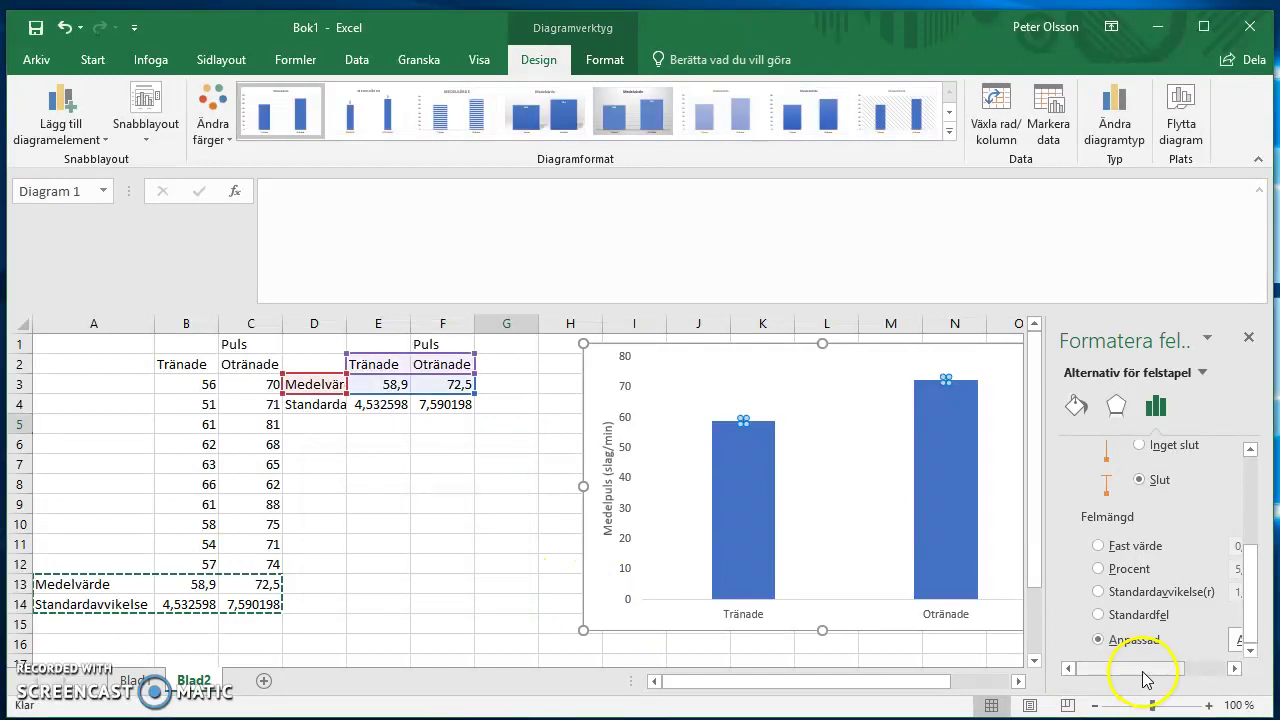
left_click_drag(1143, 671, 1158, 667)
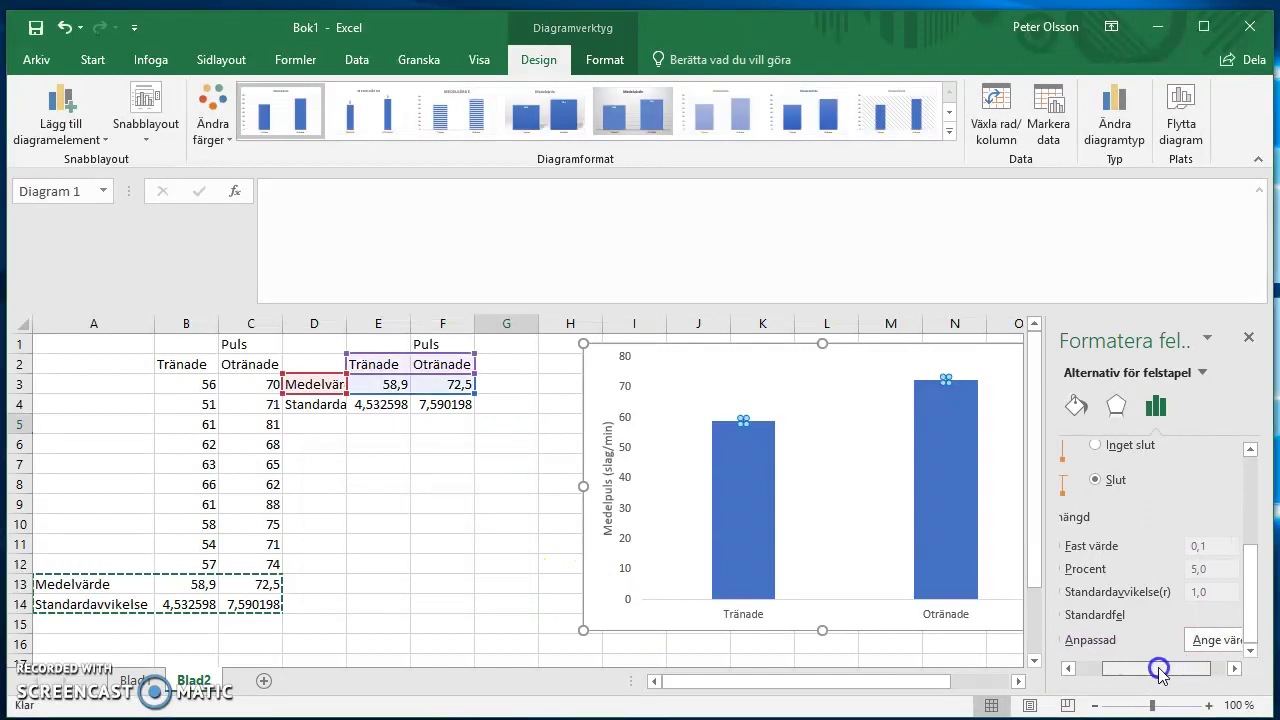
left_click(1216, 645)
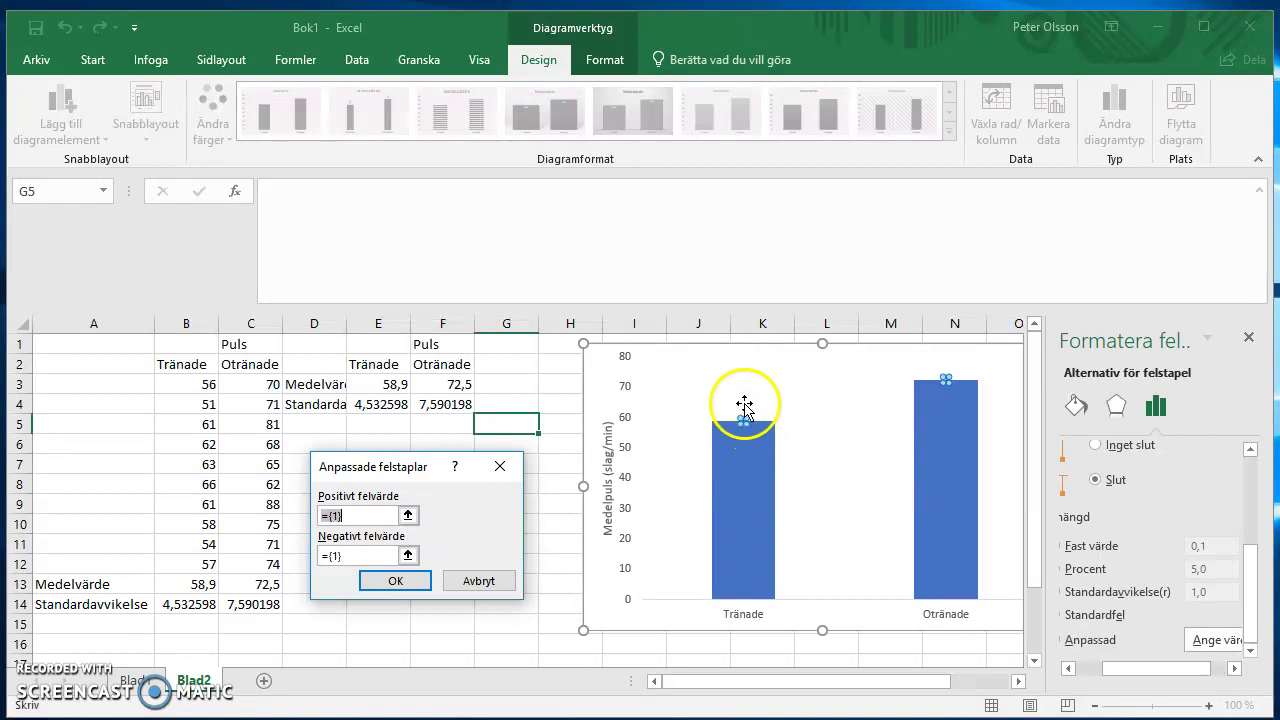
Step: Set positive and negative error values to =Blad2!$E$4:$F$4 and confirm
left_click(407, 515)
mouse_move(383, 384)
left_mouse_down()
mouse_move(364, 402)
mouse_move(454, 414)
left_mouse_up()
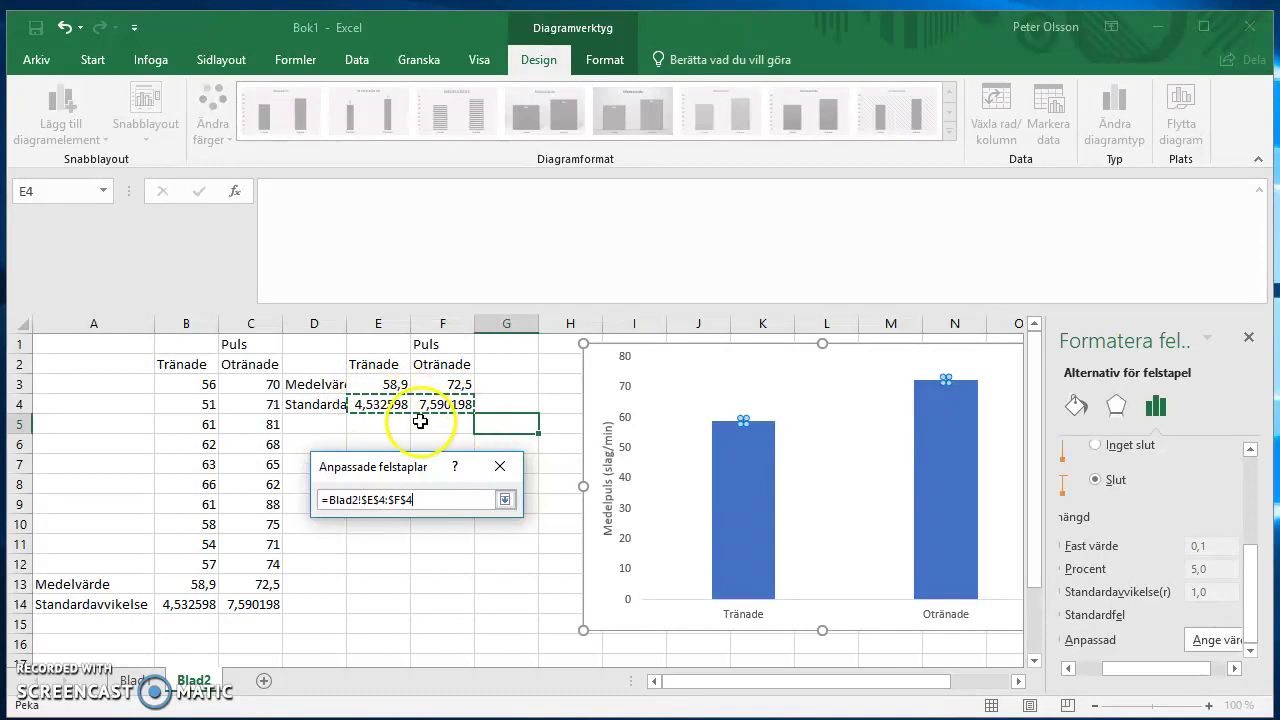
left_click(506, 501)
left_click(409, 557)
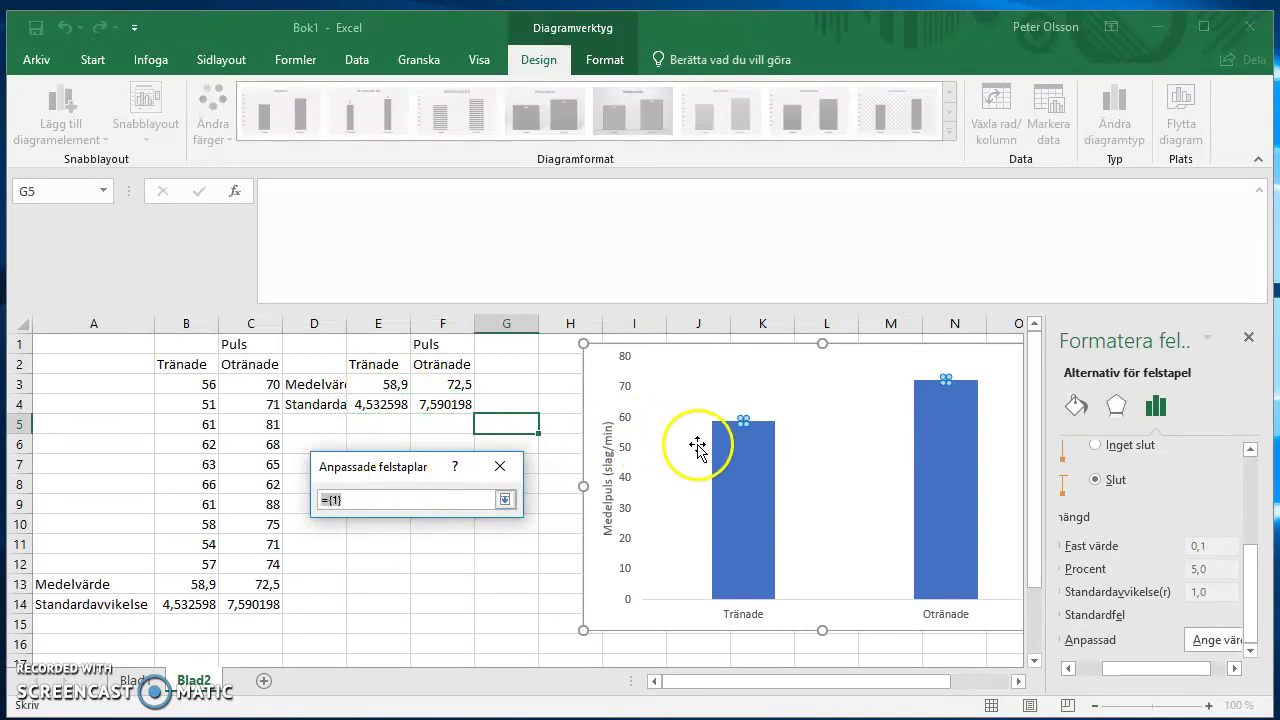
left_click_drag(378, 404, 436, 405)
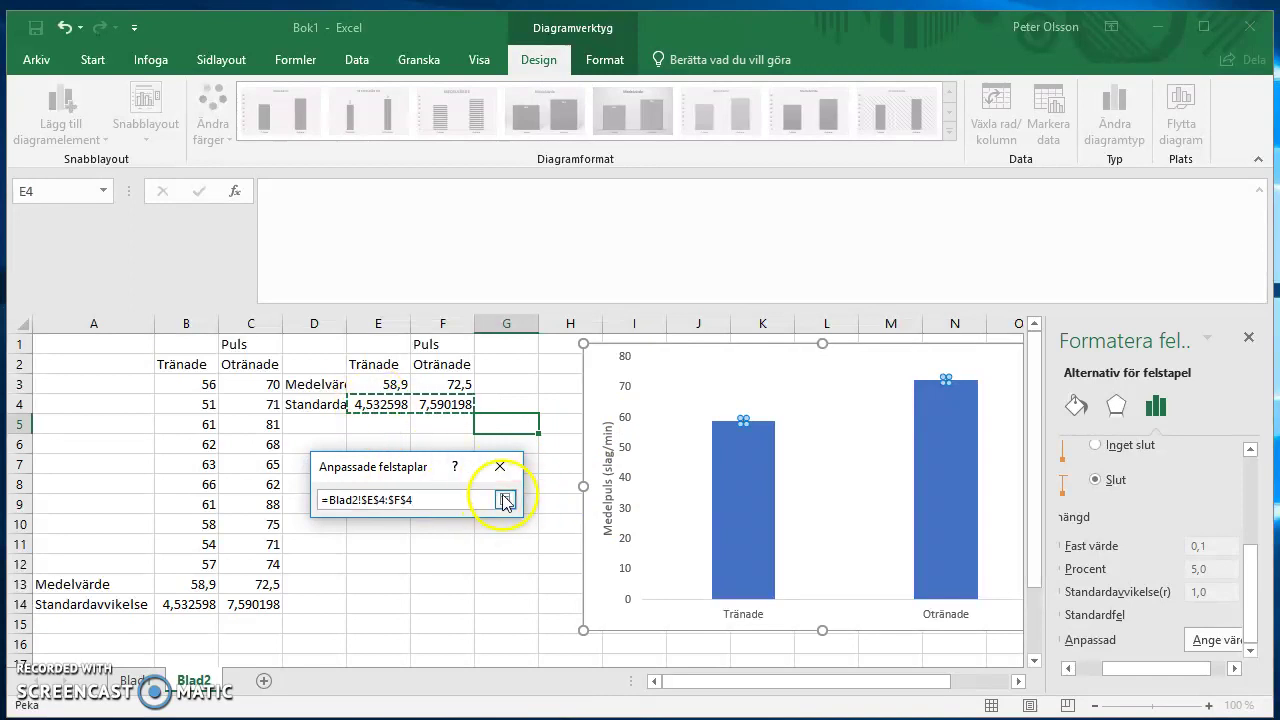
left_click(505, 499)
left_click(395, 581)
left_click(825, 412)
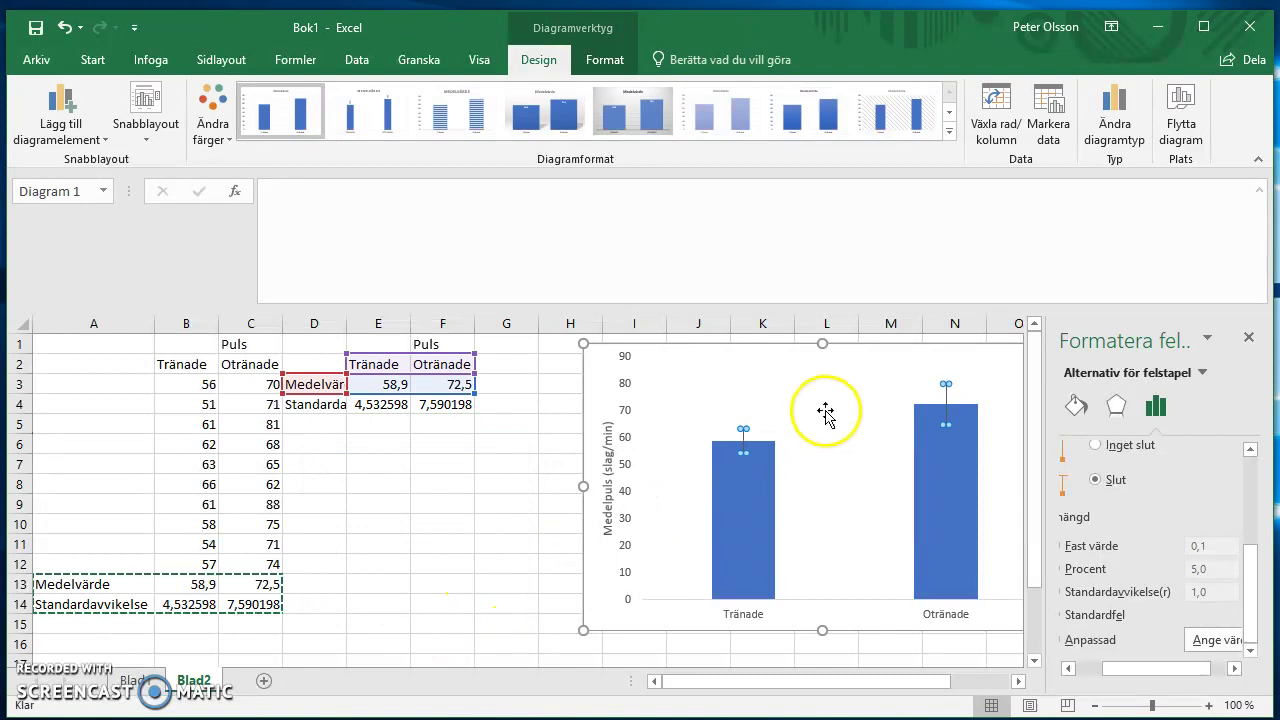
key("Escape")
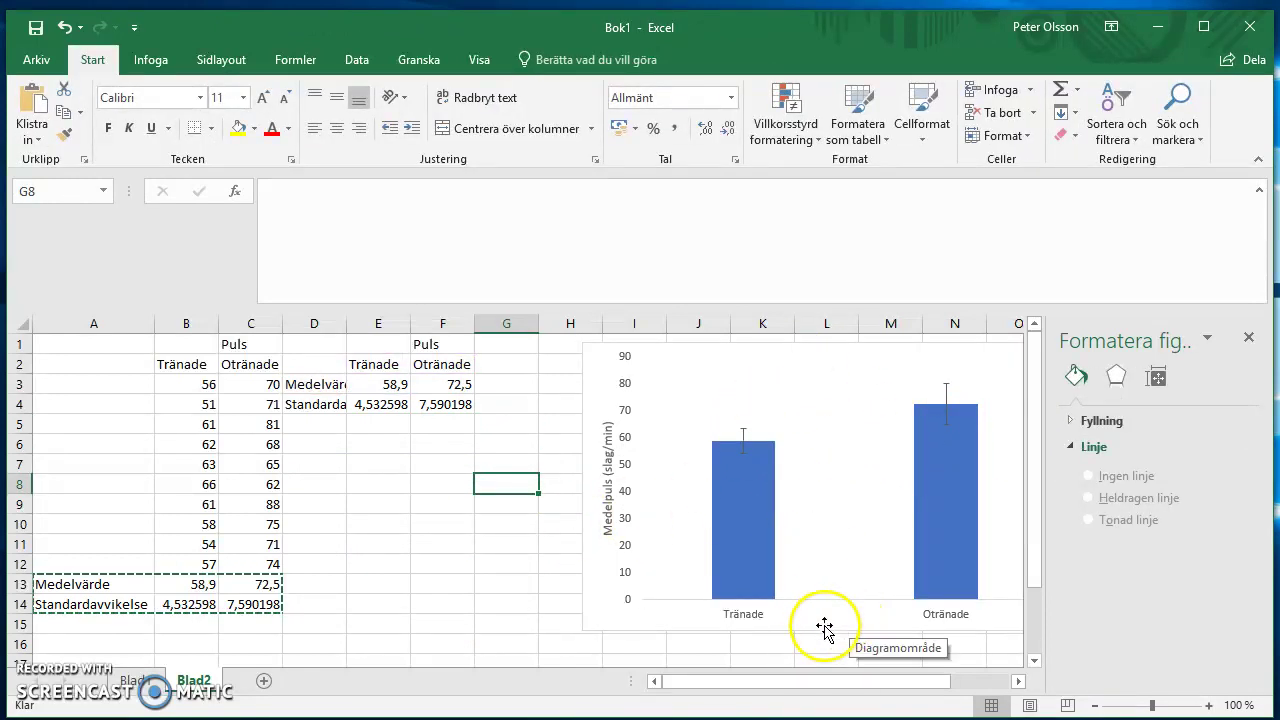
Step: Undo the accidental plot-area move and nudge the chart left, then slightly right
left_click(418, 543)
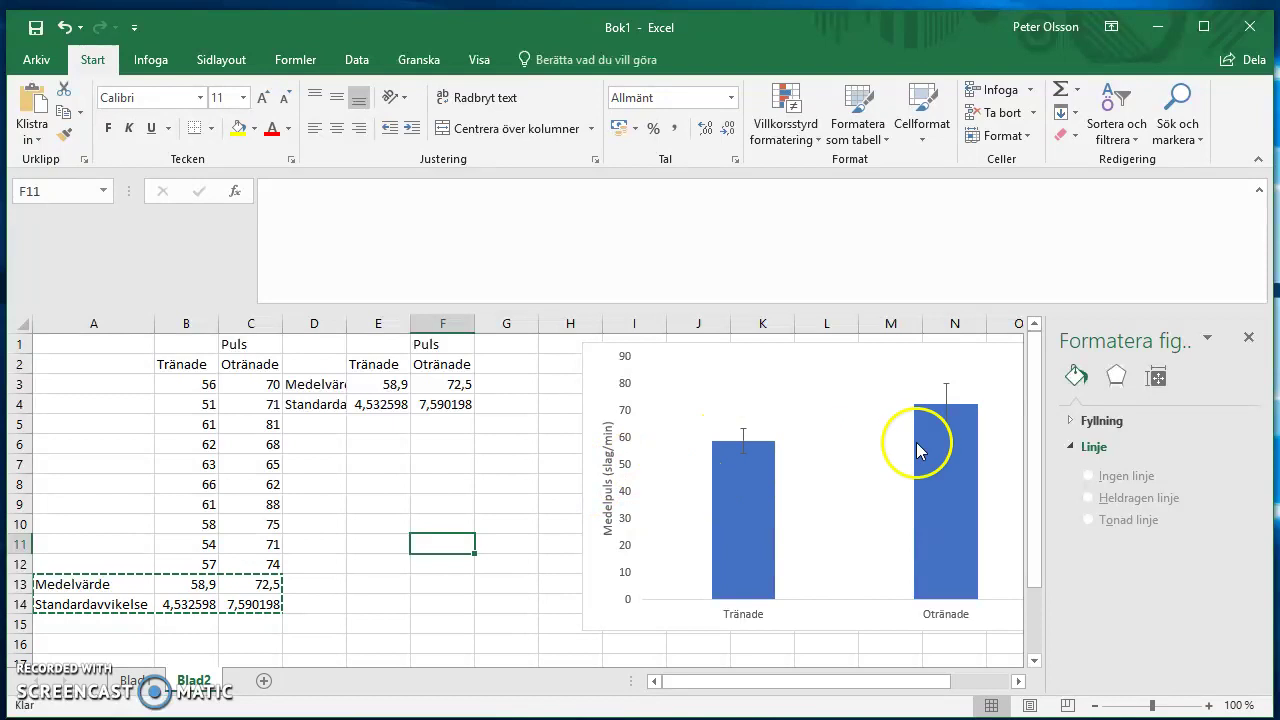
left_click_drag(723, 360, 688, 364)
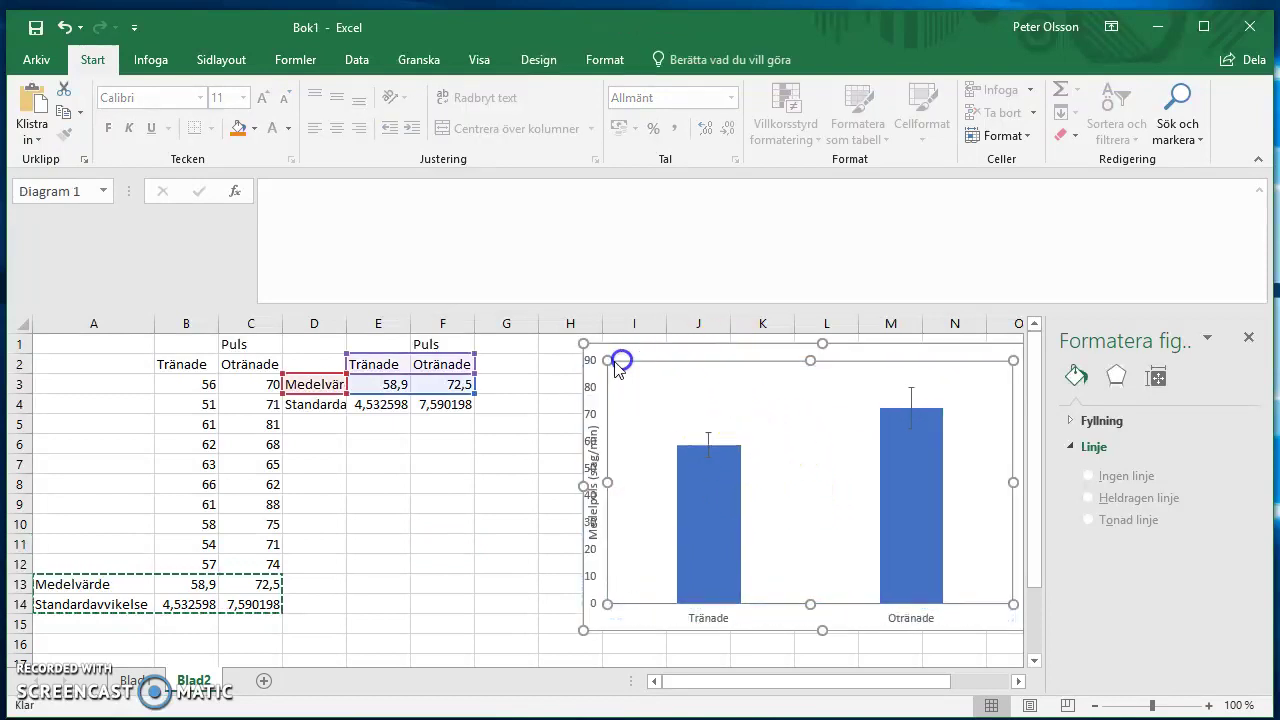
key("ctrl+z")
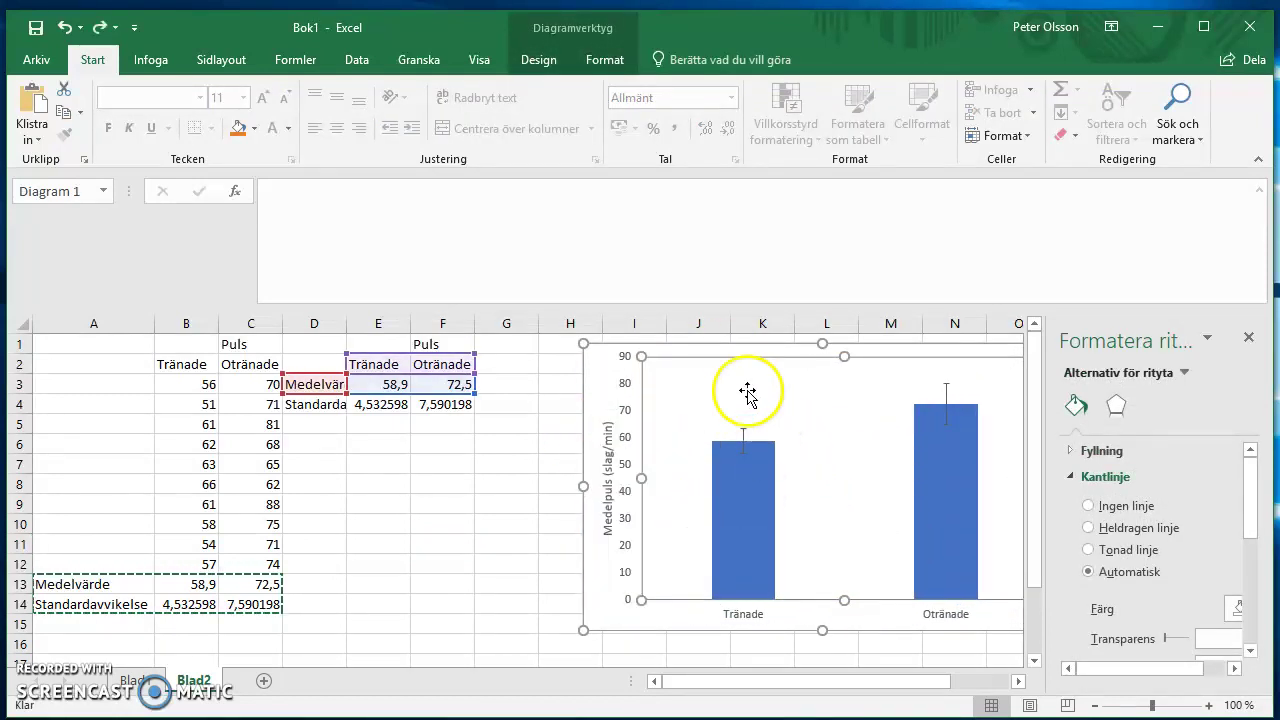
left_click_drag(595, 373, 493, 381)
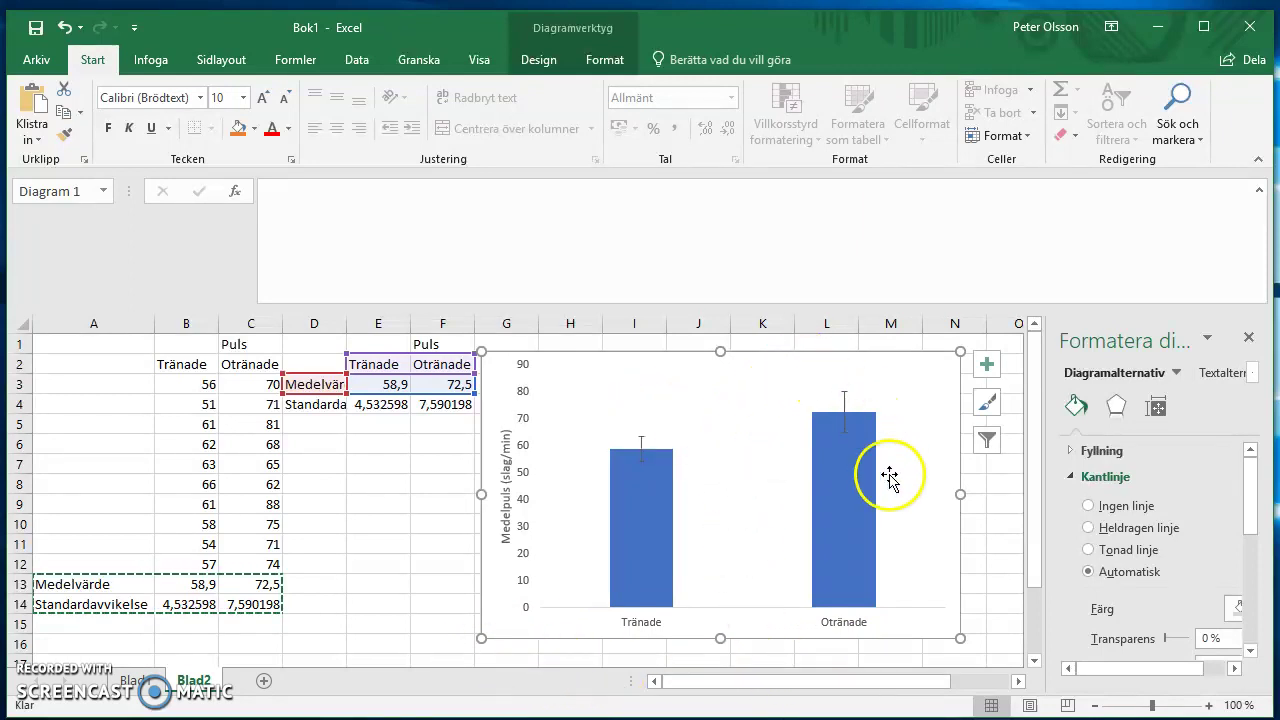
left_click(997, 480)
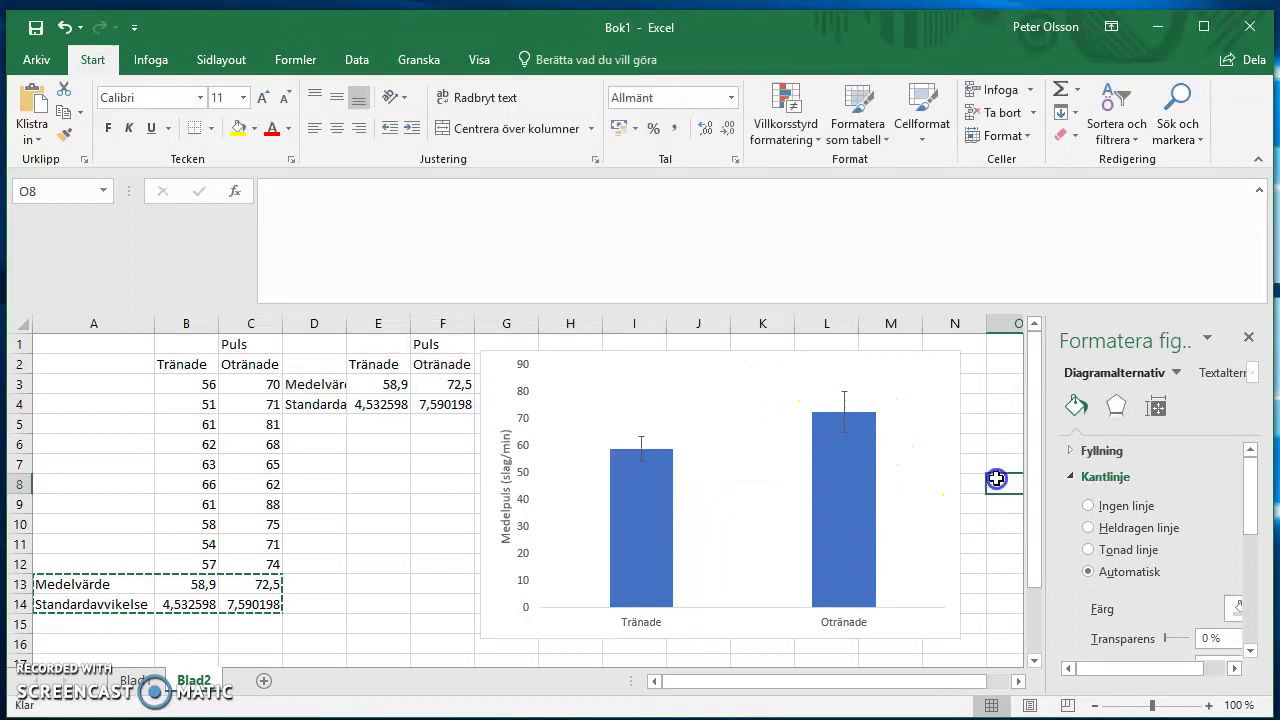
left_click(675, 370)
left_click_drag(496, 376, 543, 372)
left_click(442, 484)
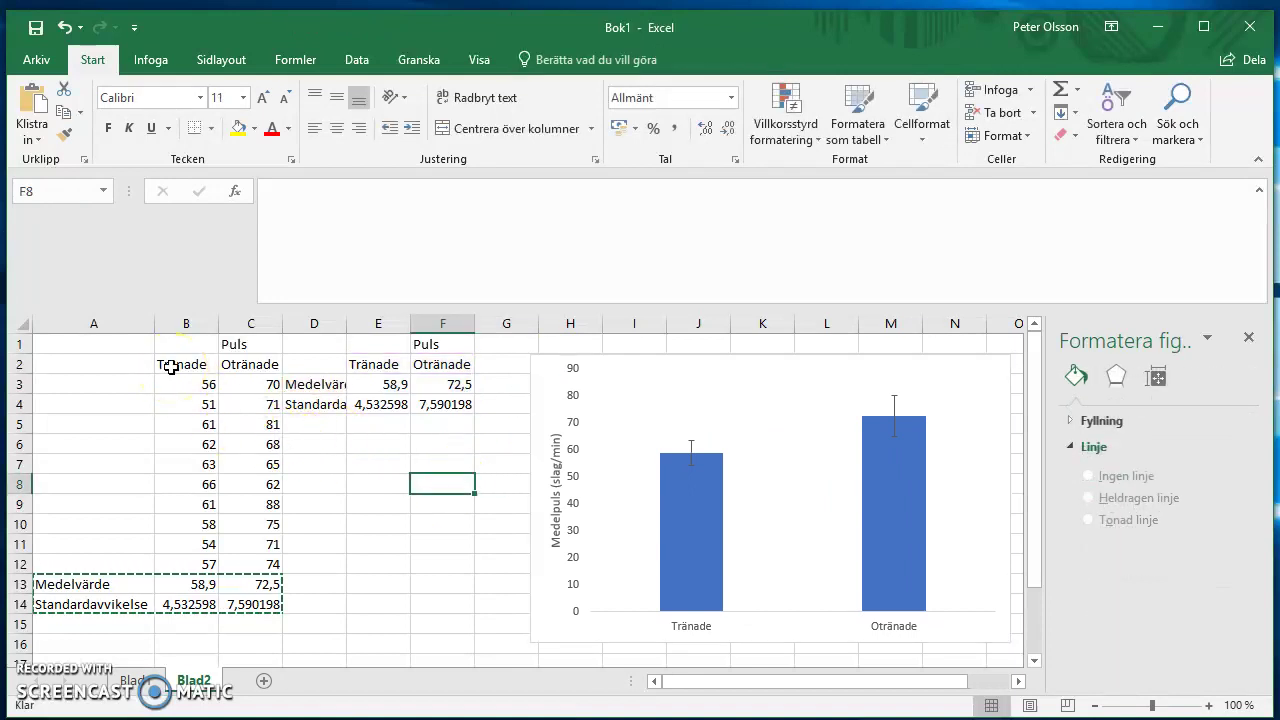
Step: Drag the chart down to around row 29, clear of the data tables
left_click_drag(188, 342, 245, 557)
left_click(432, 542)
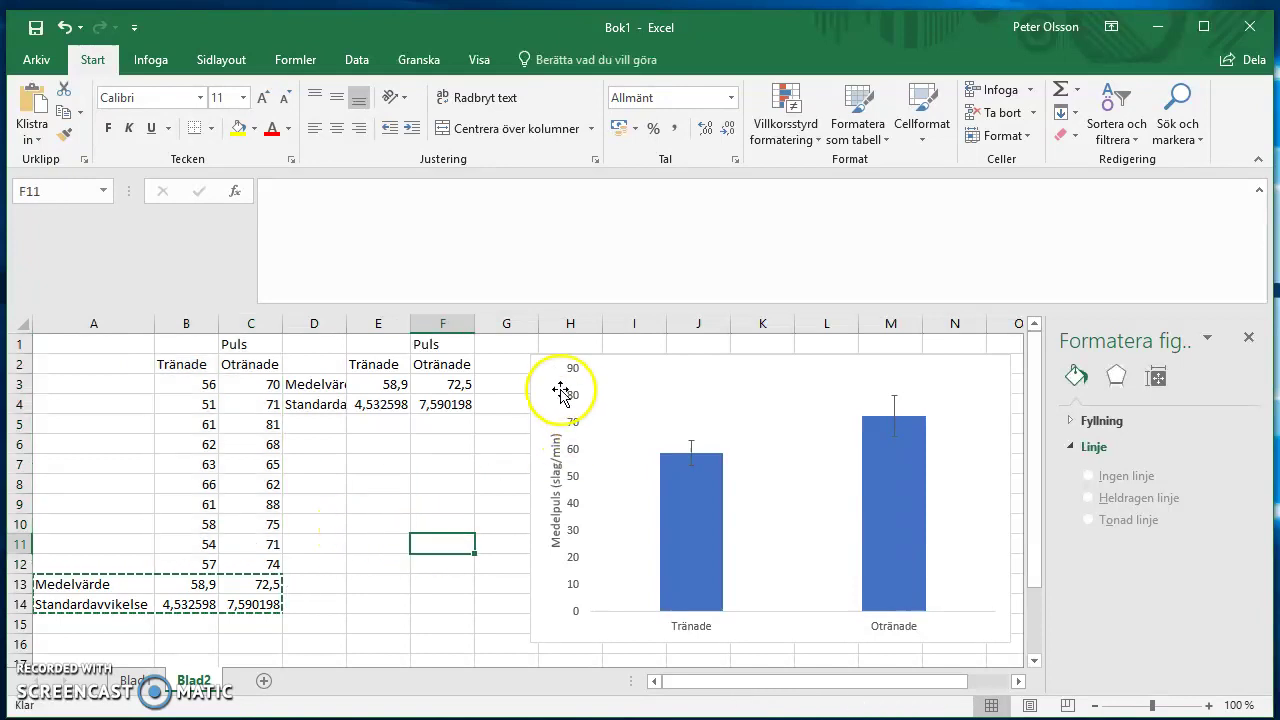
left_click_drag(555, 386, 530, 660)
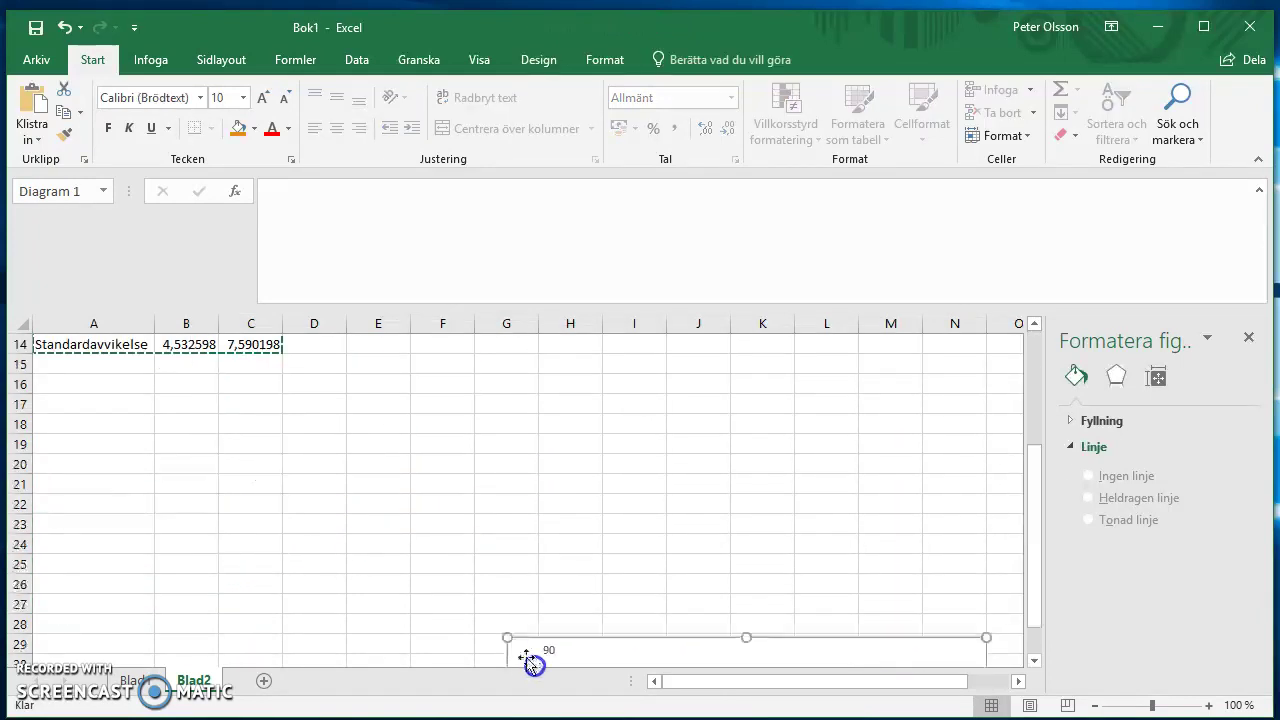
left_click(435, 484)
scroll(435, 484, "up", 5)
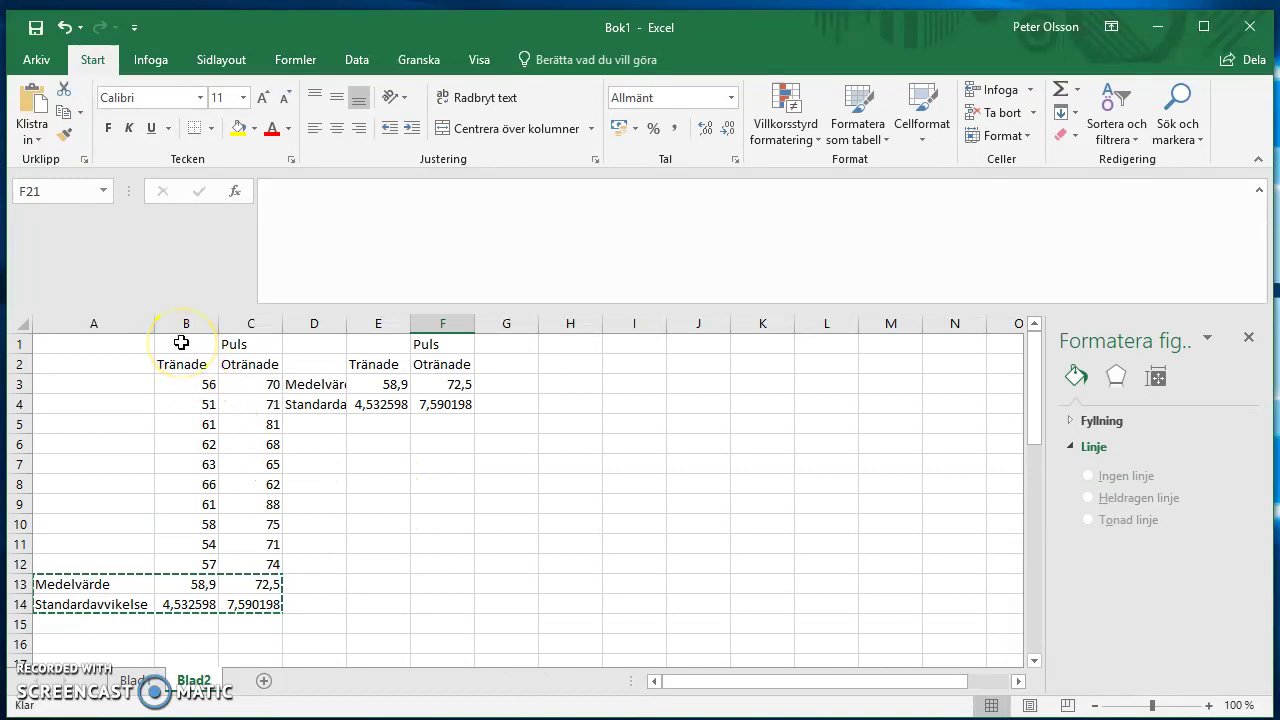
Step: Select the Tränade and Otränade pulse values with headers and insert a Låddiagram box plot
left_click_drag(181, 343, 252, 562)
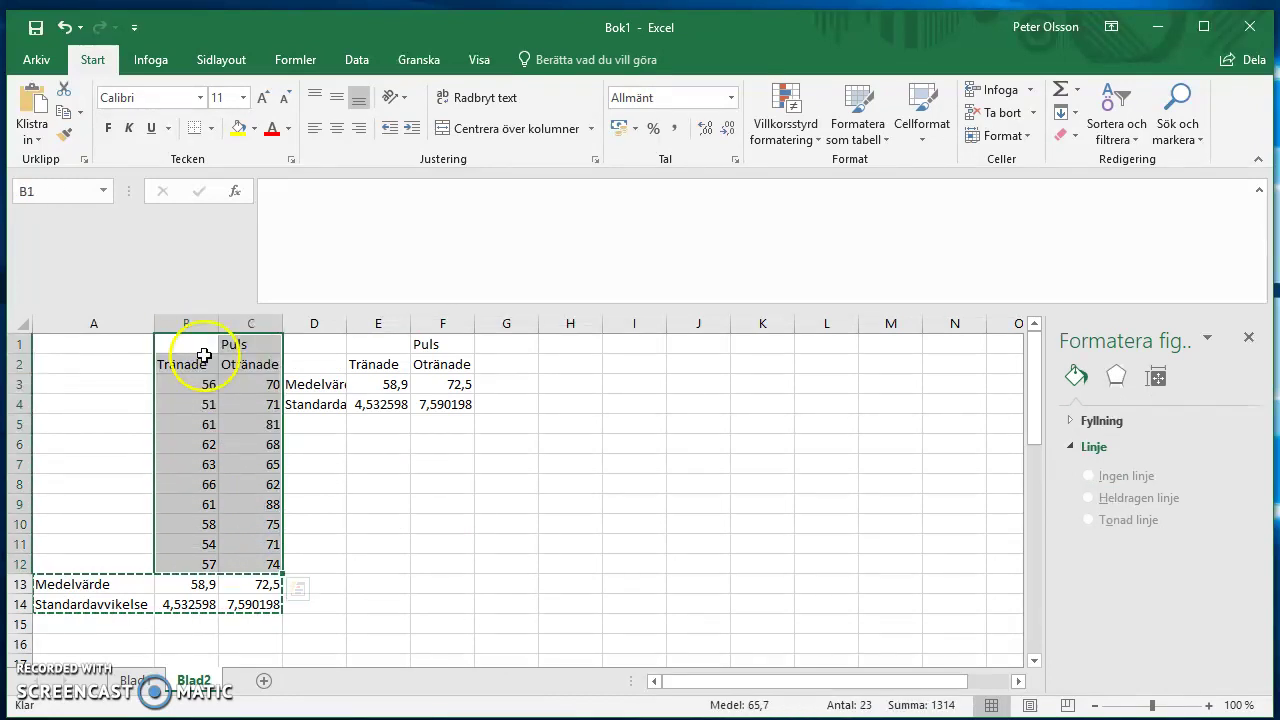
left_click_drag(207, 359, 254, 554)
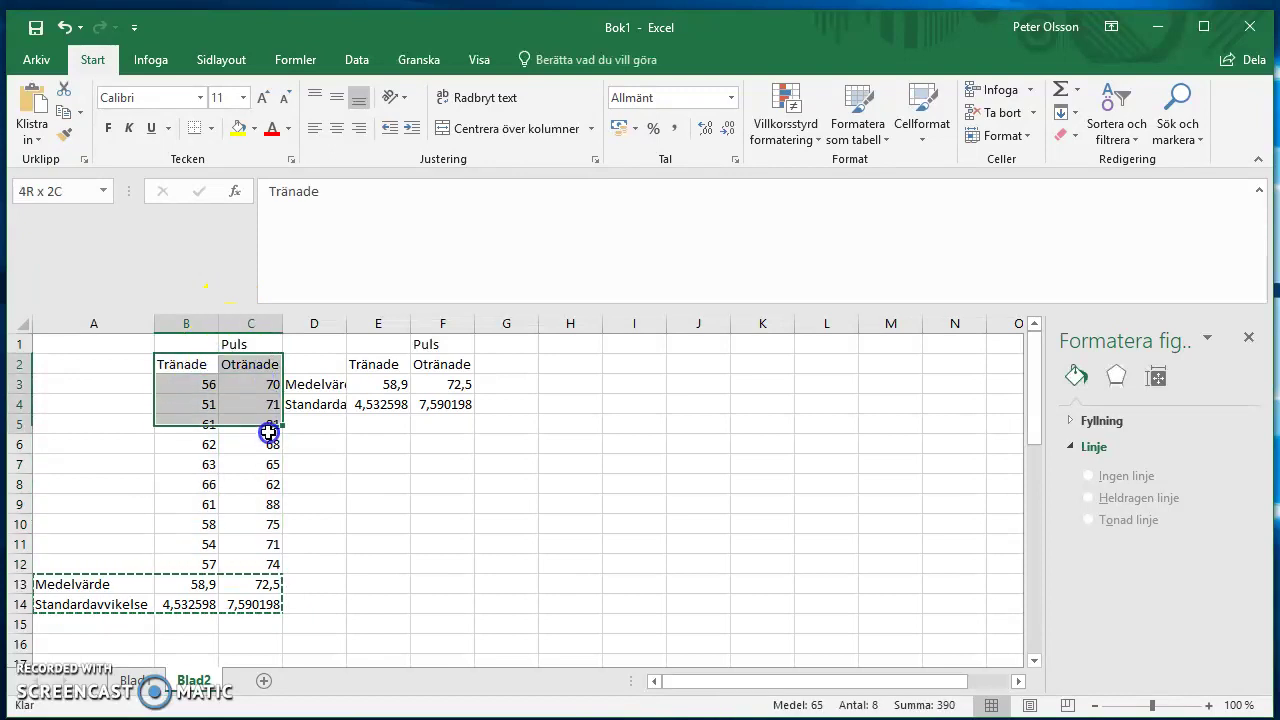
left_click(158, 64)
left_click(508, 112)
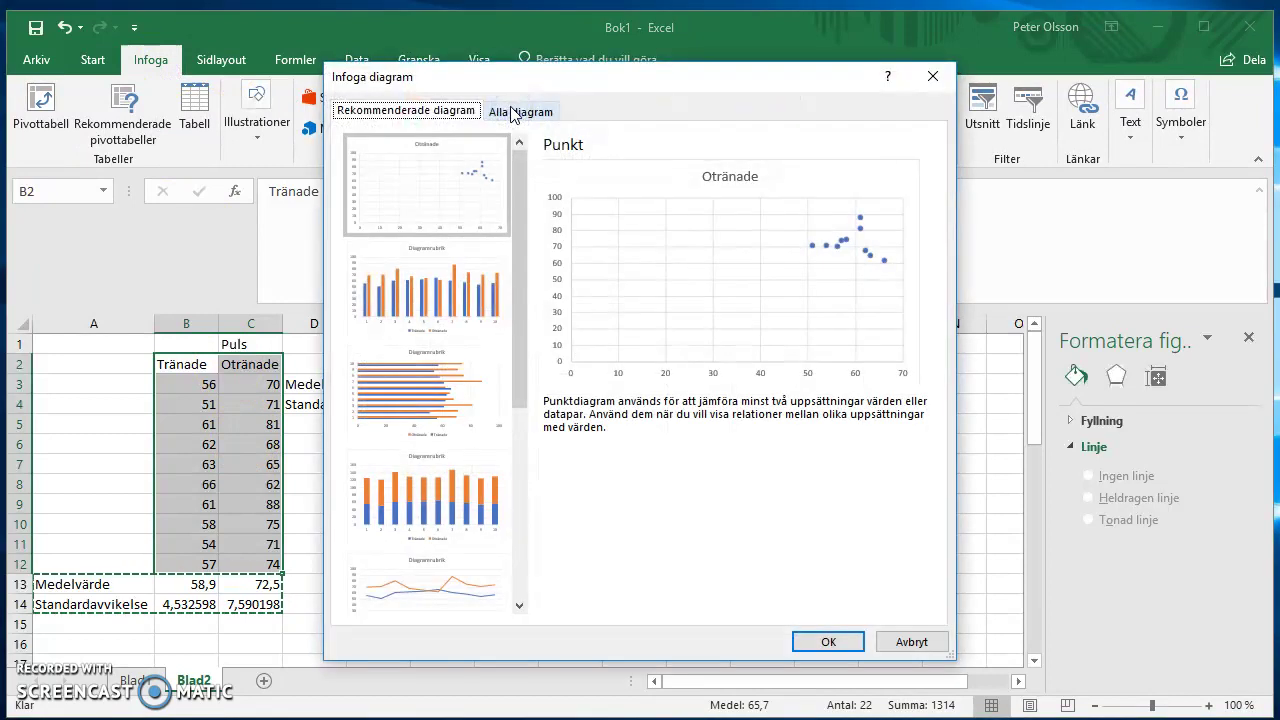
left_click(512, 112)
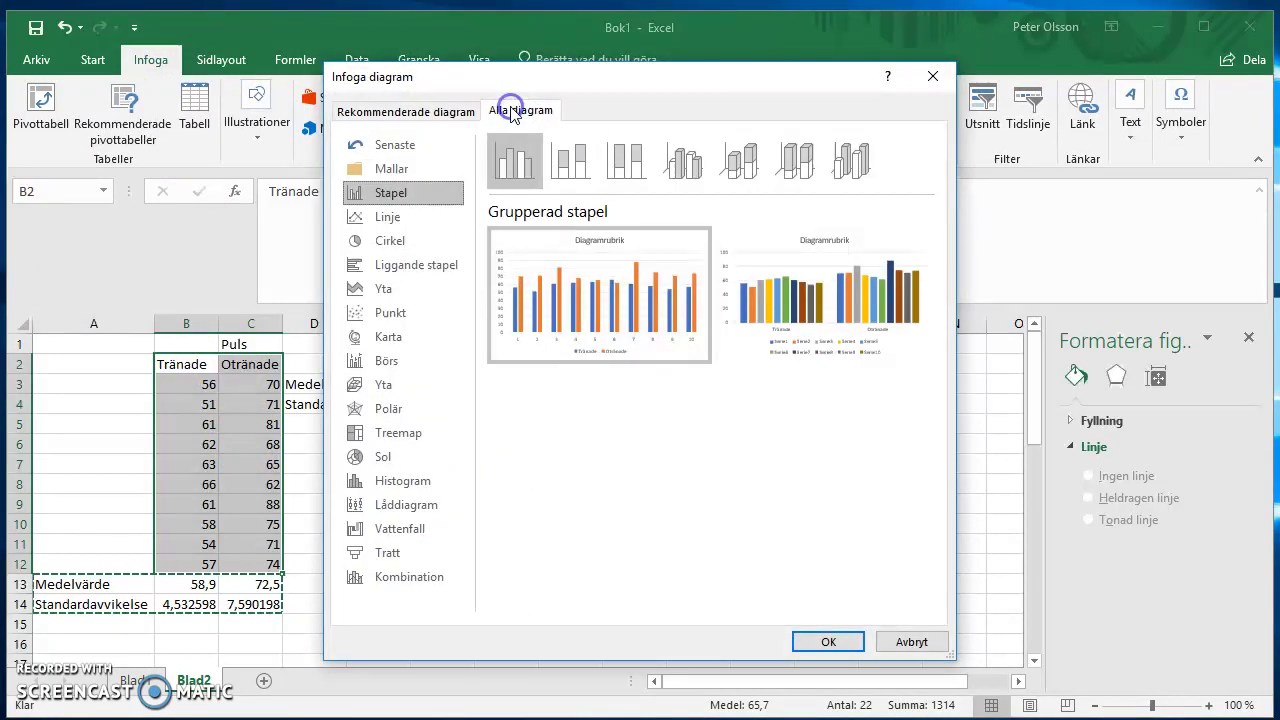
left_click(424, 504)
left_click(812, 641)
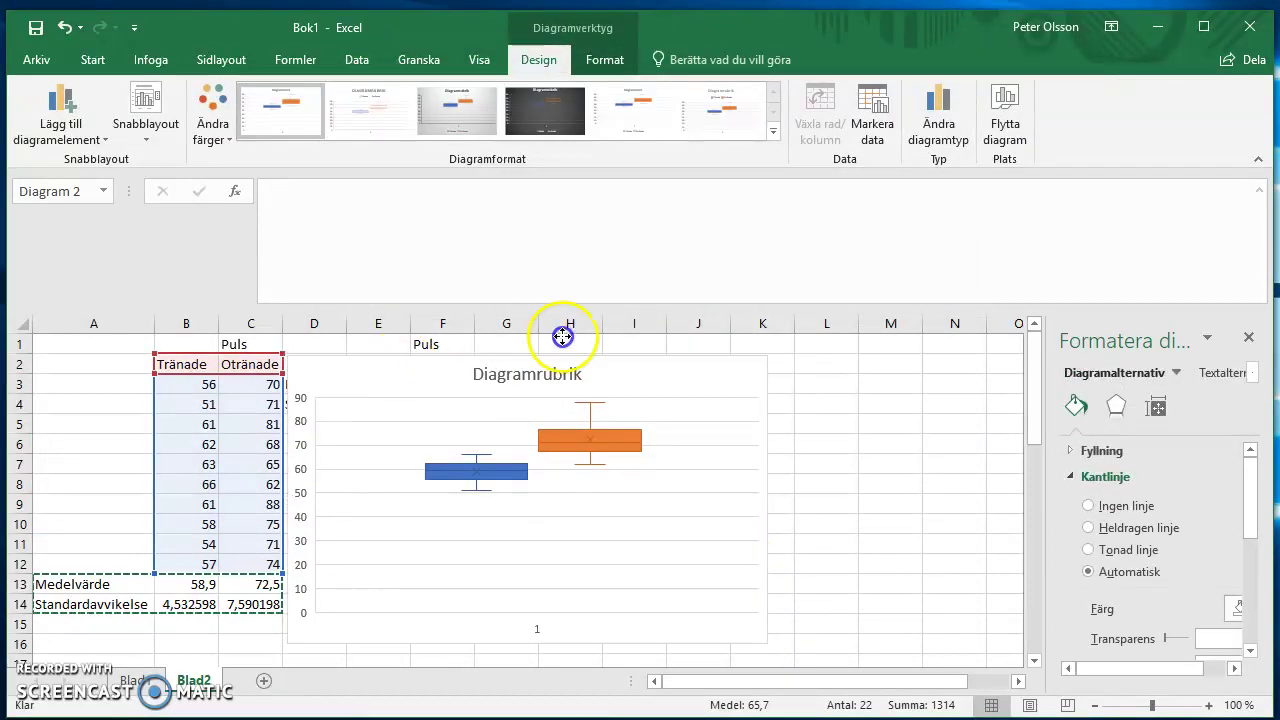
Step: Move the box plot right to columns G–N and delete its horizontal gridlines
left_click_drag(757, 373, 946, 381)
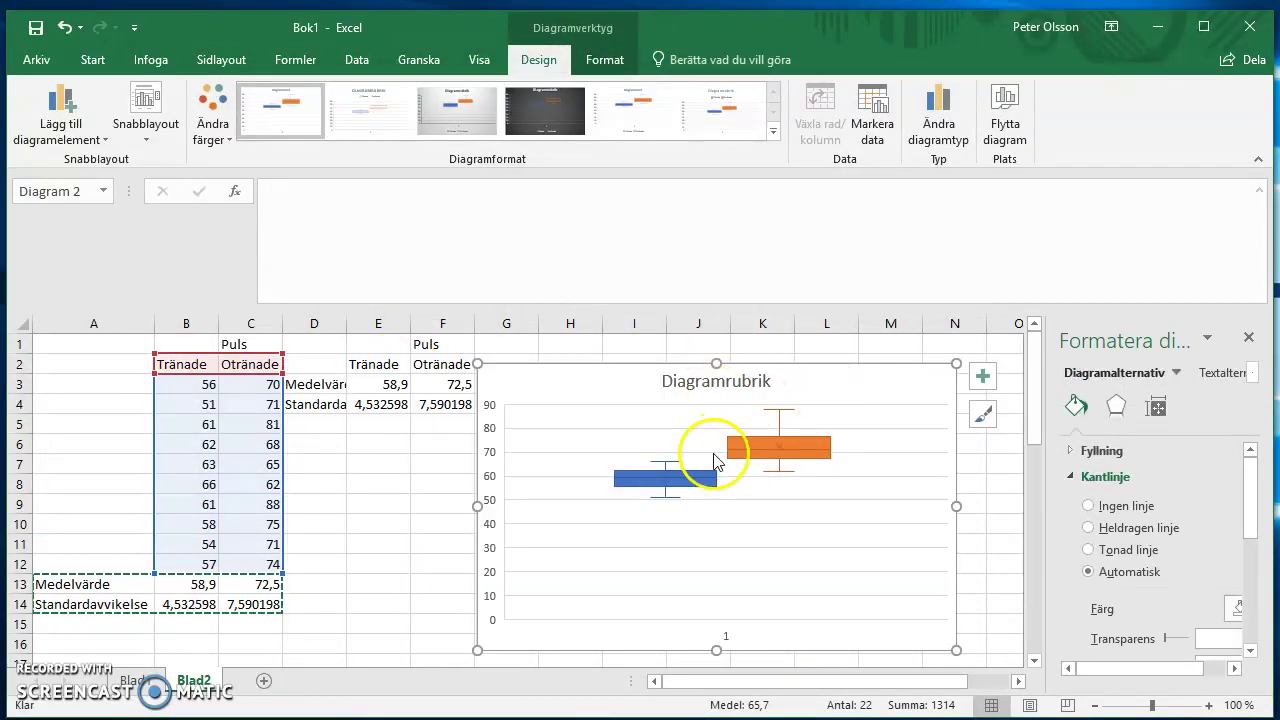
left_click(563, 430)
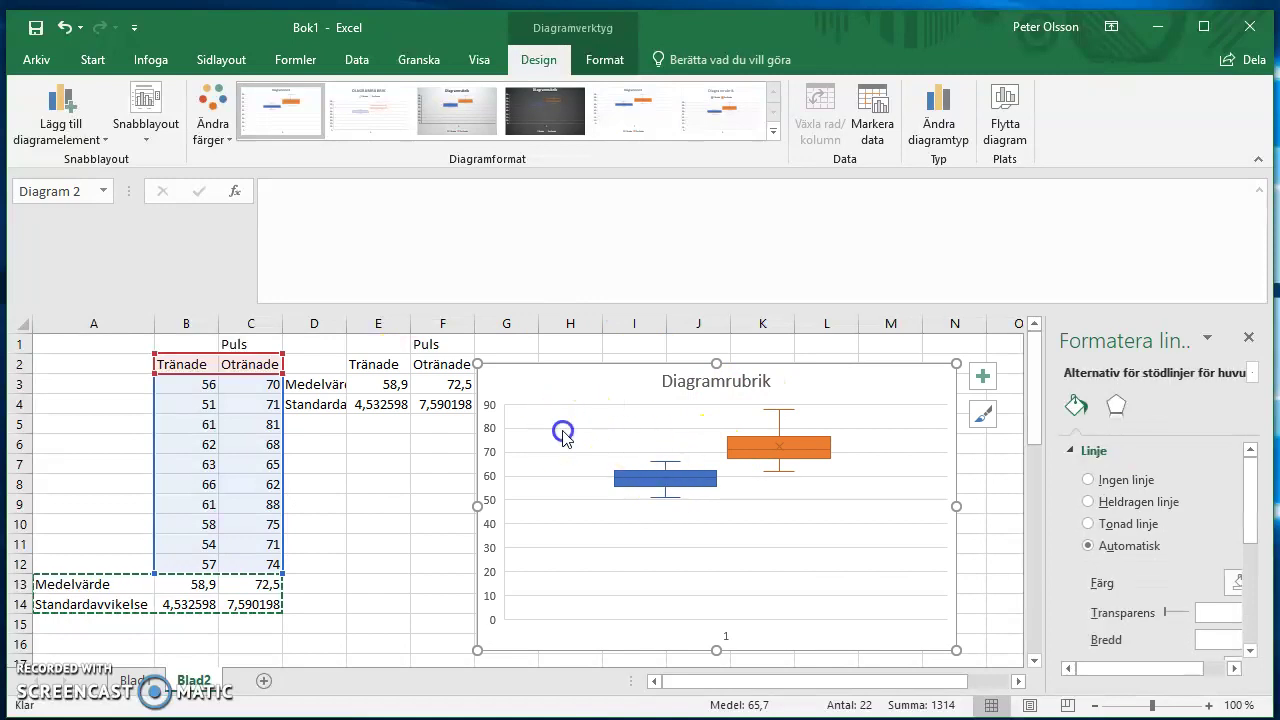
left_click(577, 422)
key("Delete")
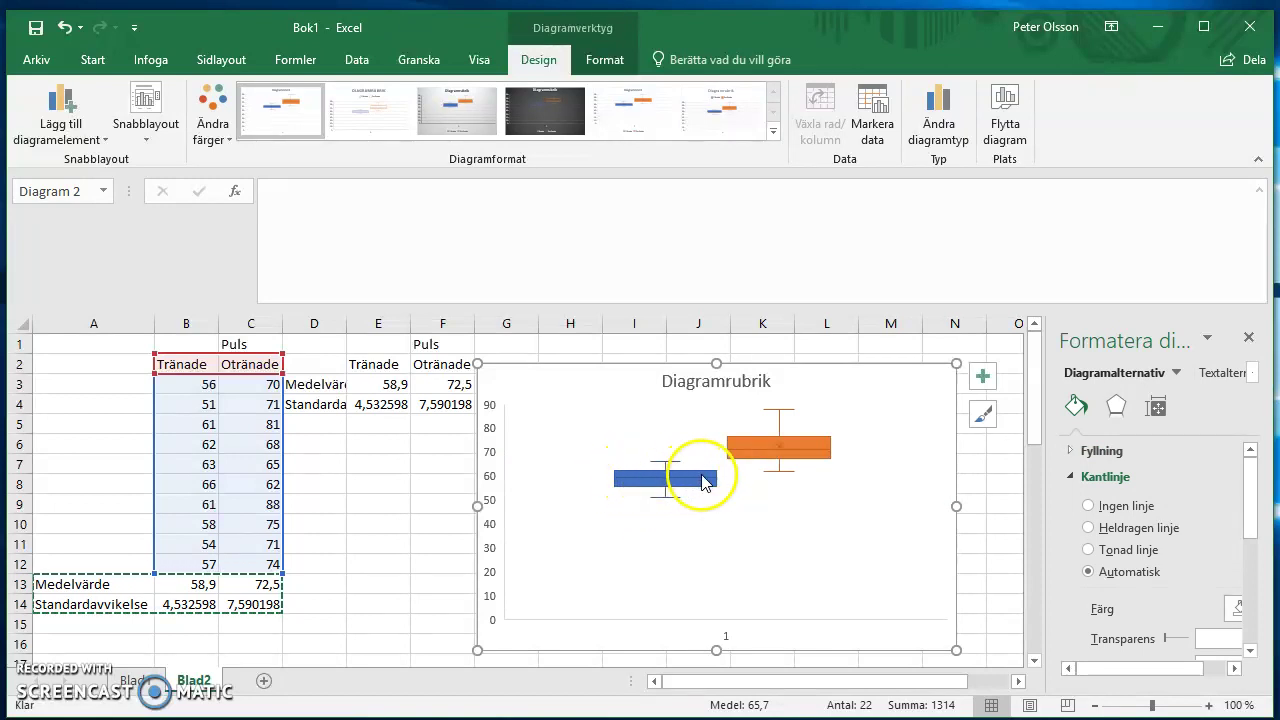
Step: Select the Tränade box series and bring up the chart formatting pane
left_click(675, 480)
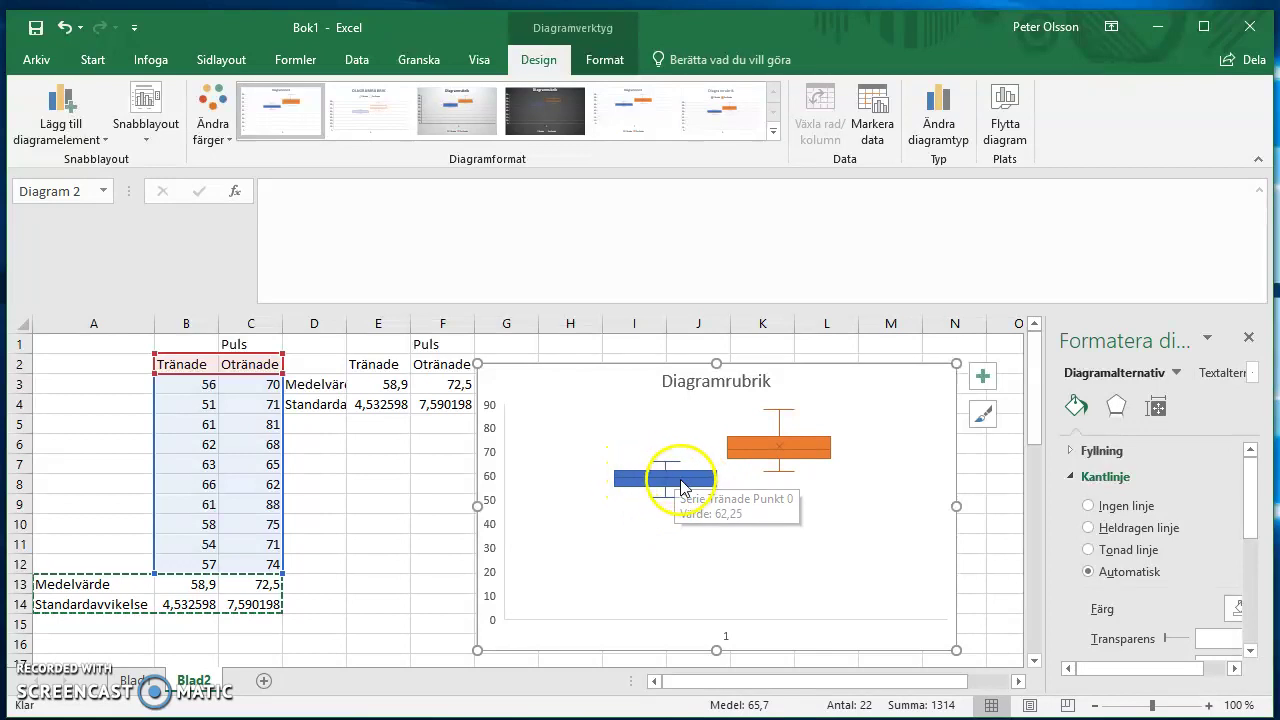
mouse_move(667, 481)
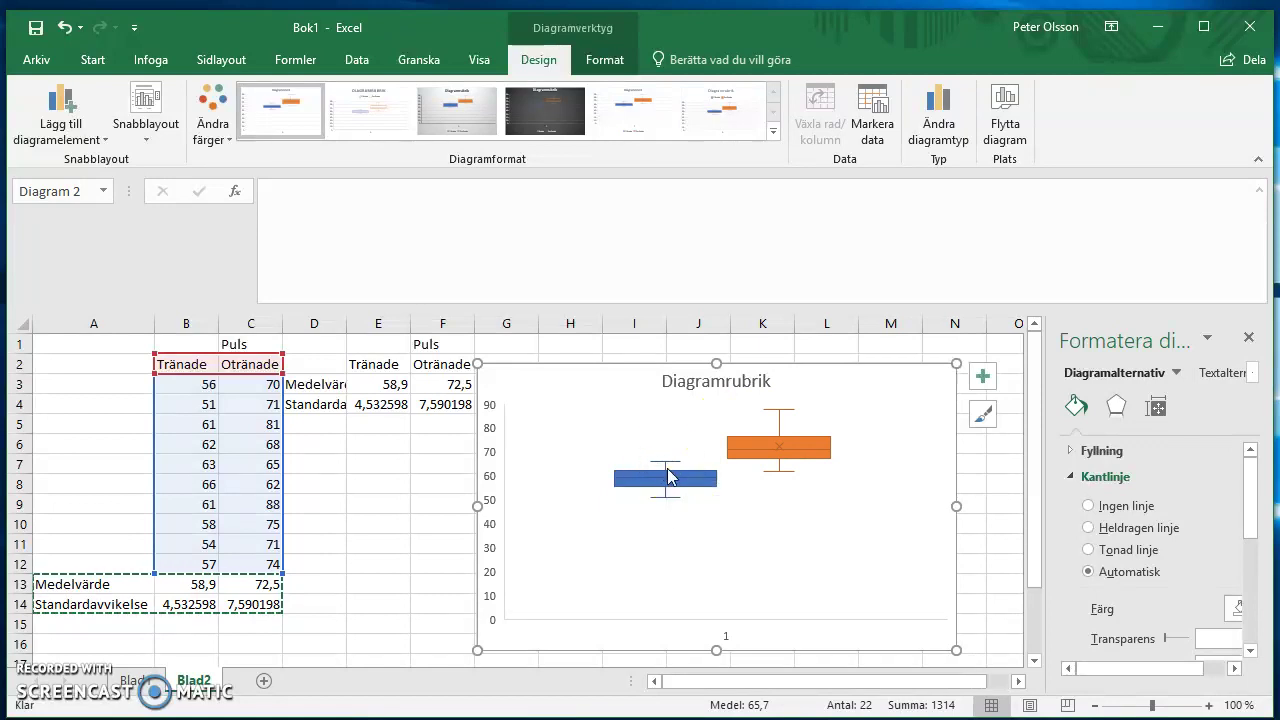
left_click(658, 468)
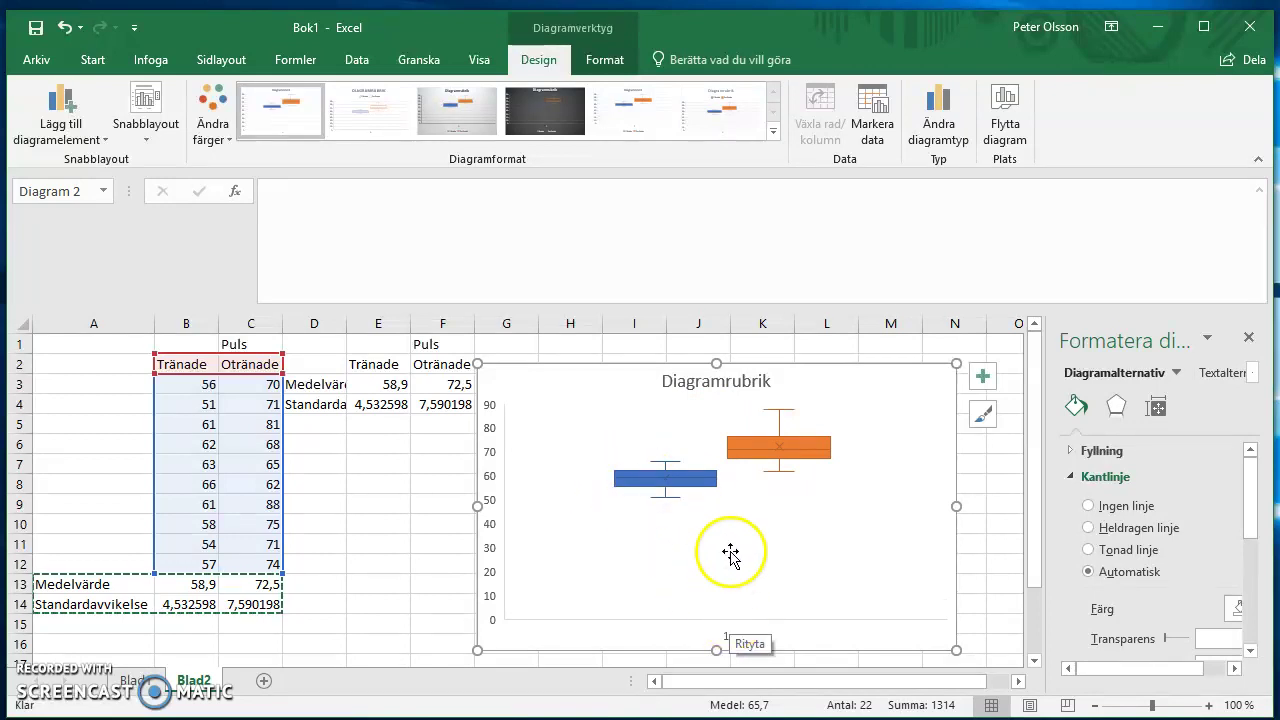
Step: Delete the box plot's chart title and turn on axis titles
left_click(743, 381)
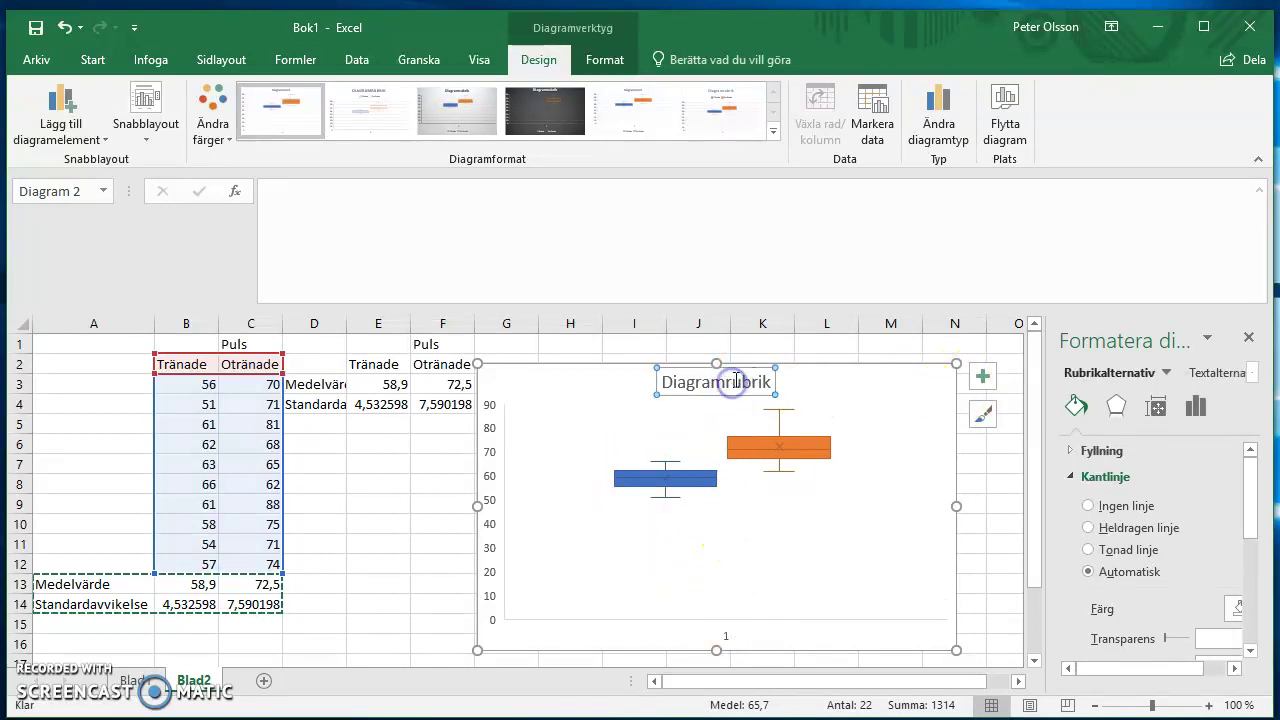
key("Delete")
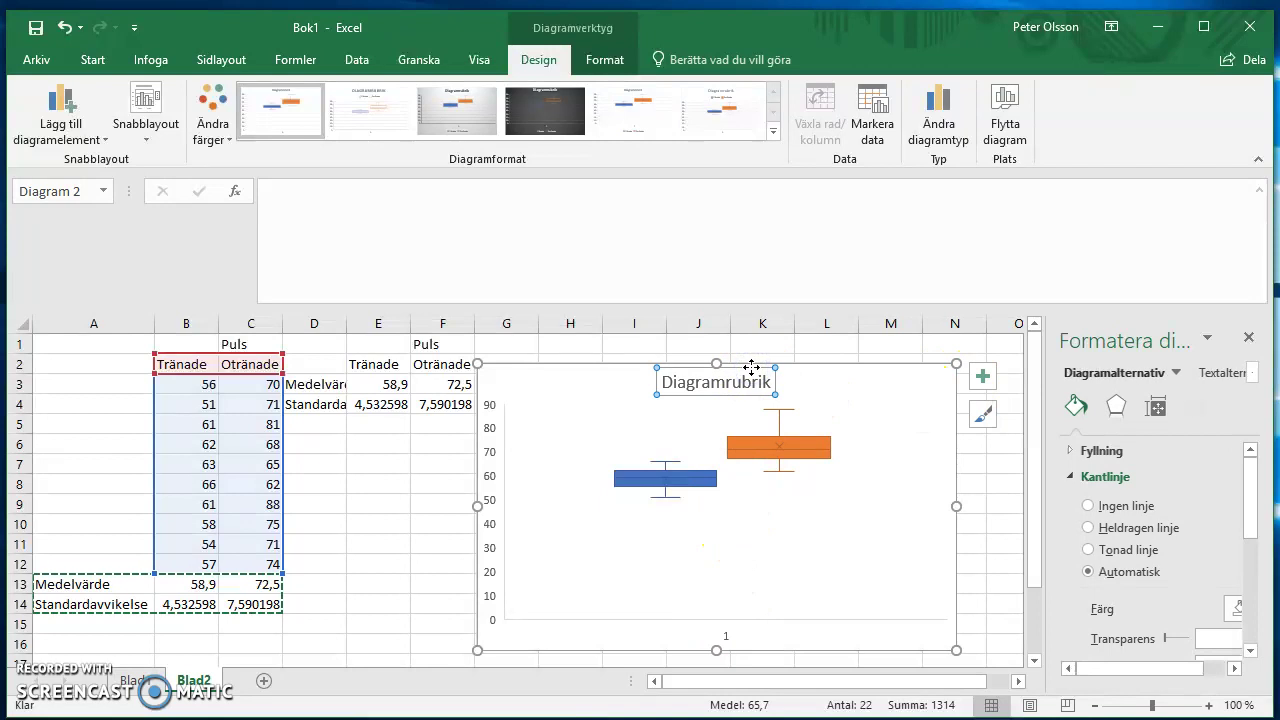
left_click(981, 377)
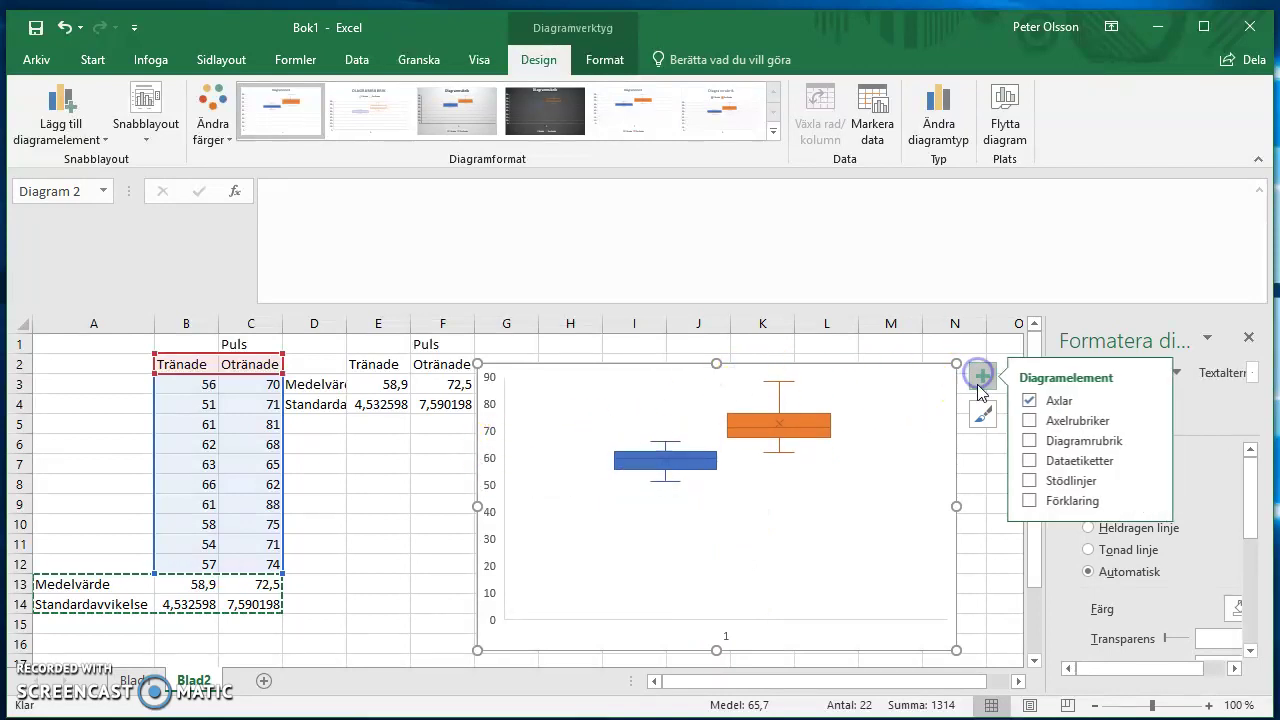
left_click(1032, 420)
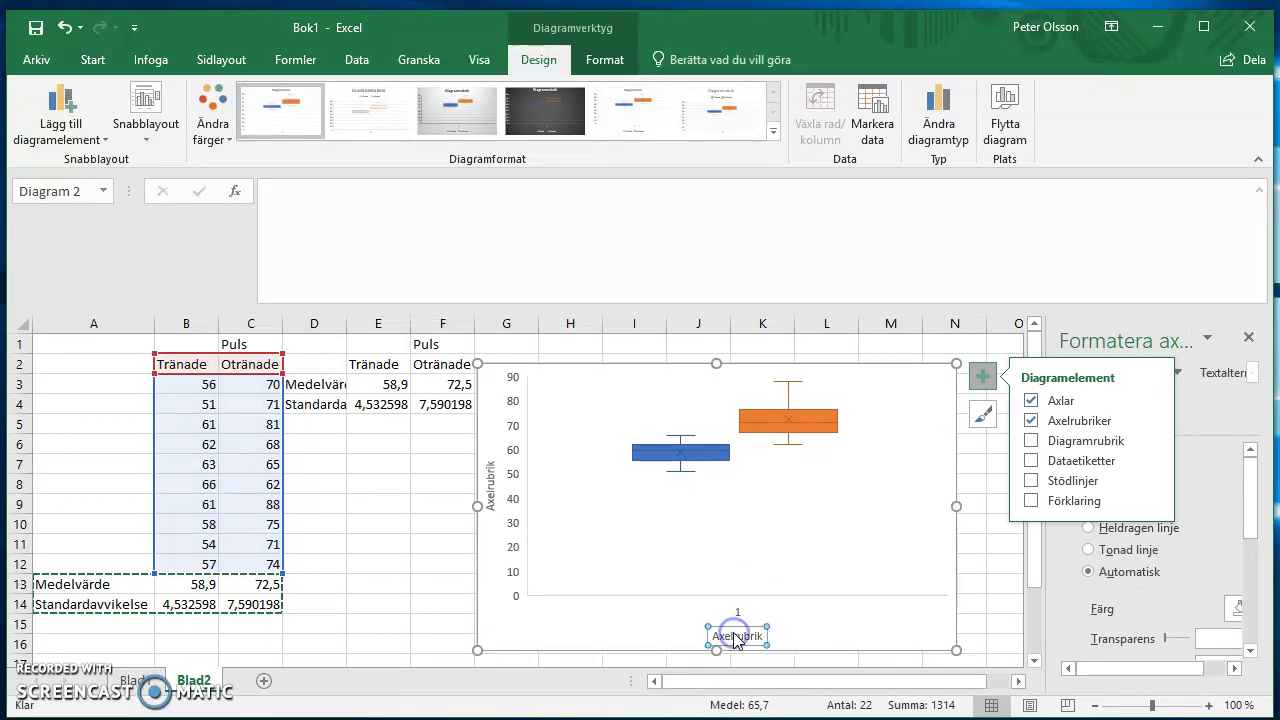
Step: Remove the horizontal axis title, add a legend, and edit the vertical title to Medelpuls (slag/min)
key("Delete")
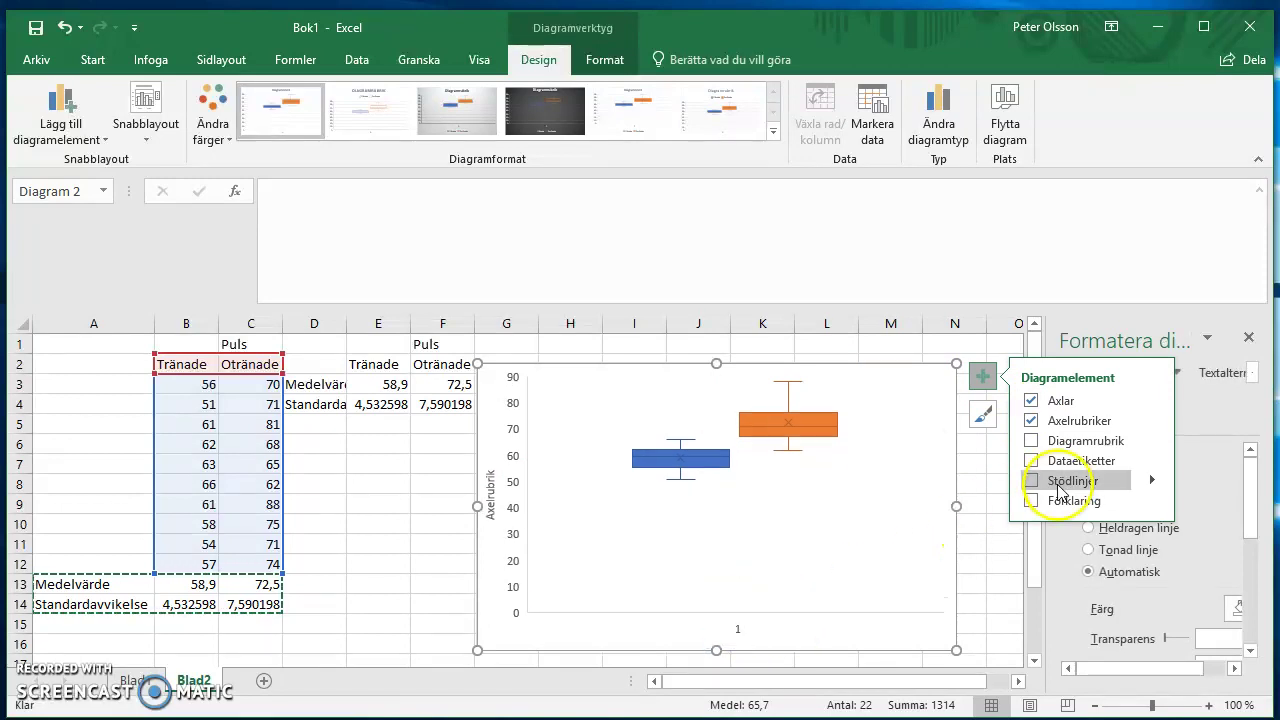
left_click(1059, 502)
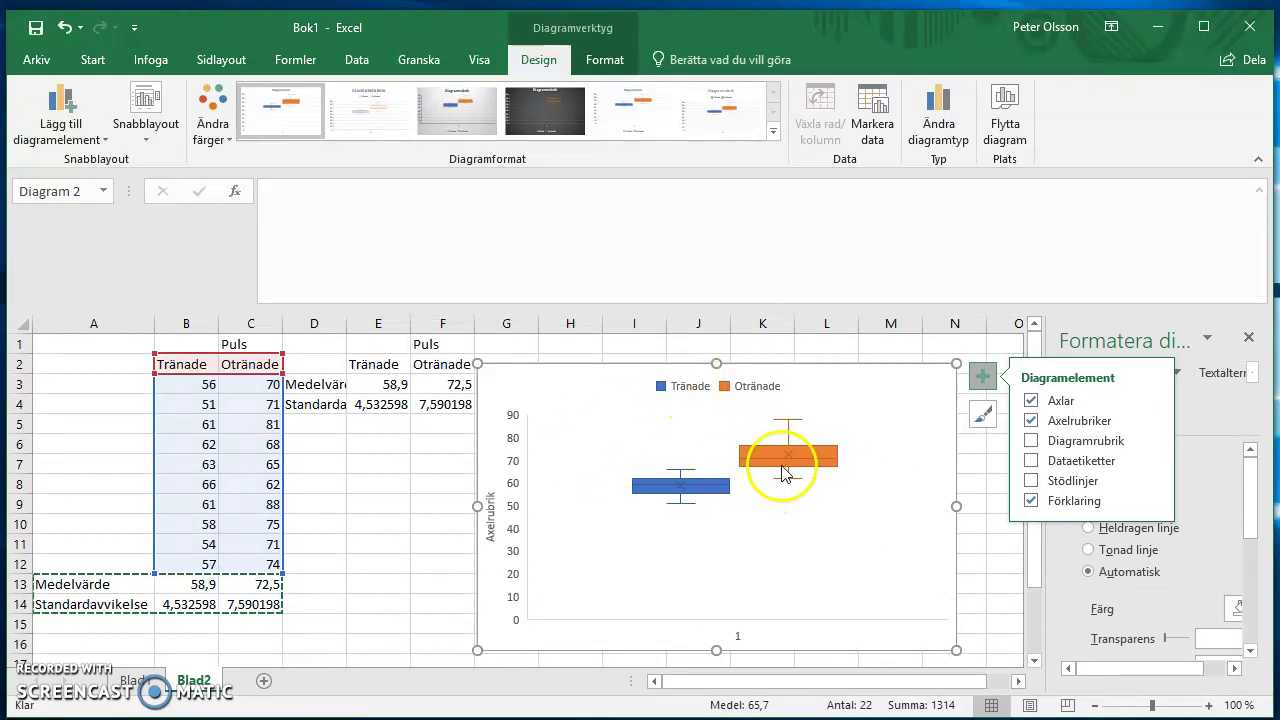
left_click(492, 514)
double_click(492, 510)
type("Medelpuls (slag/min)")
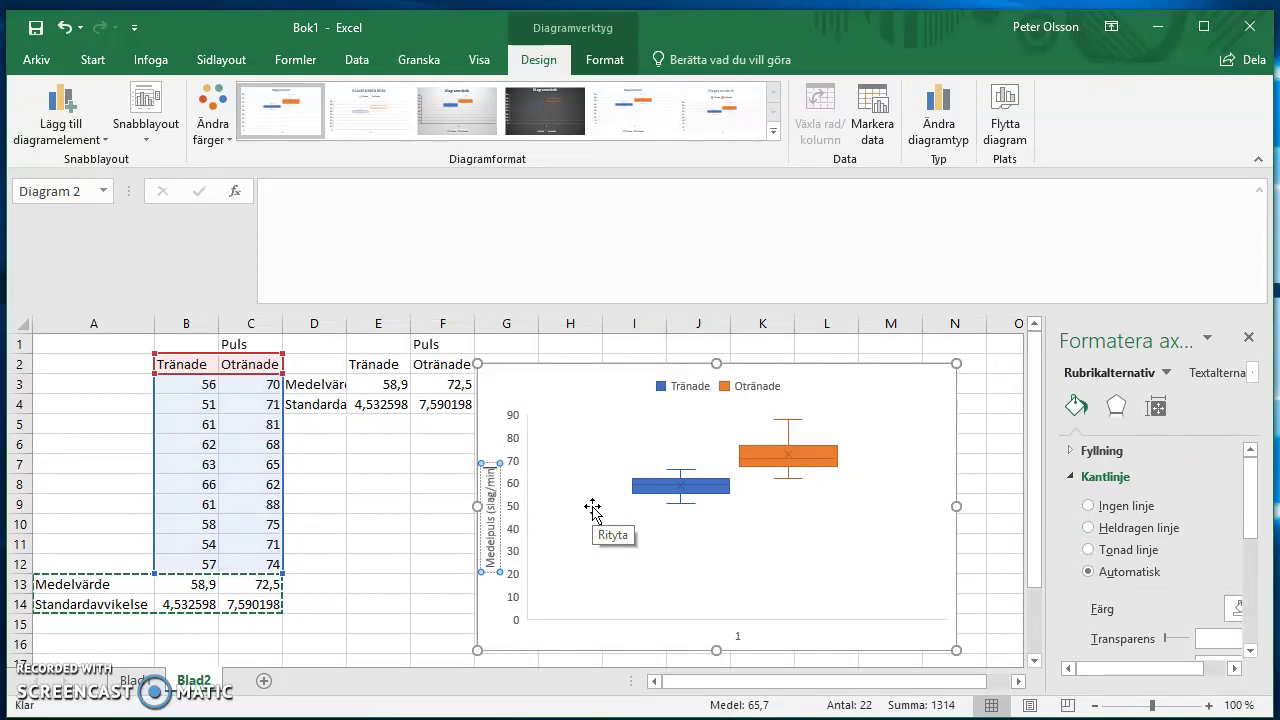
Step: Set the vertical axis bounds minimum to 40 in Formatera axel, giving a 40–100 scale
left_click(566, 388)
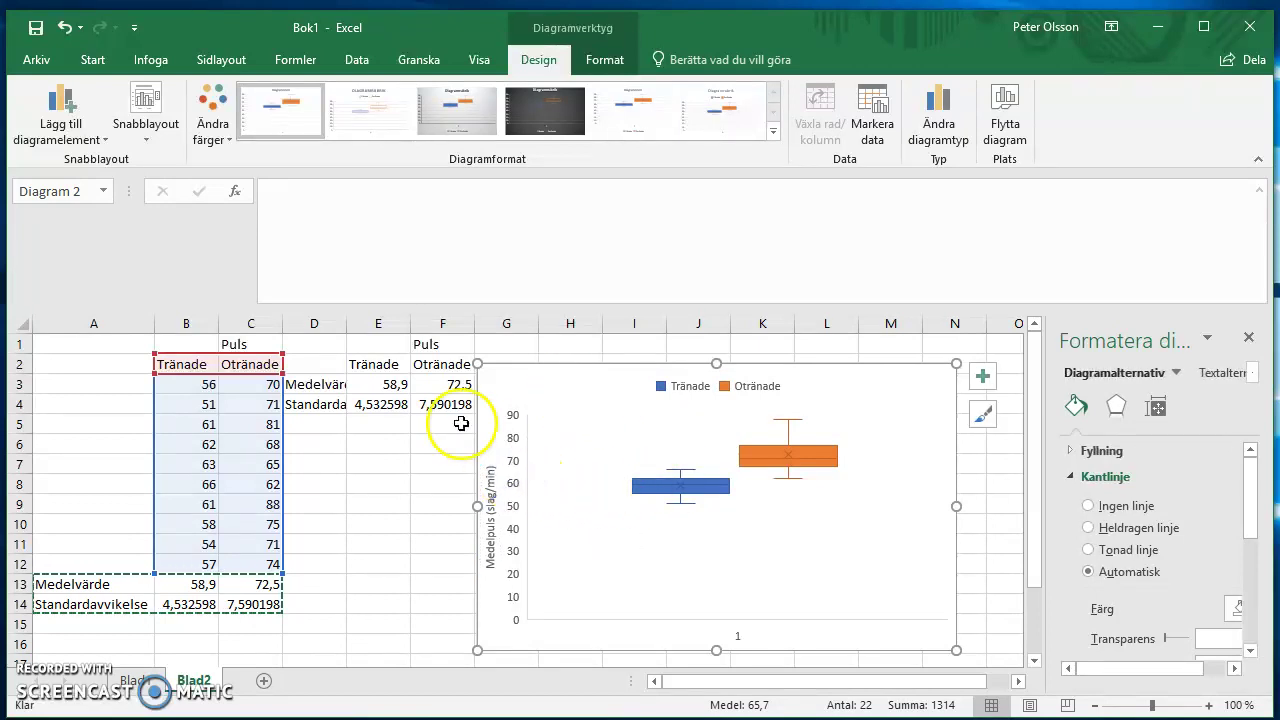
left_click(516, 620)
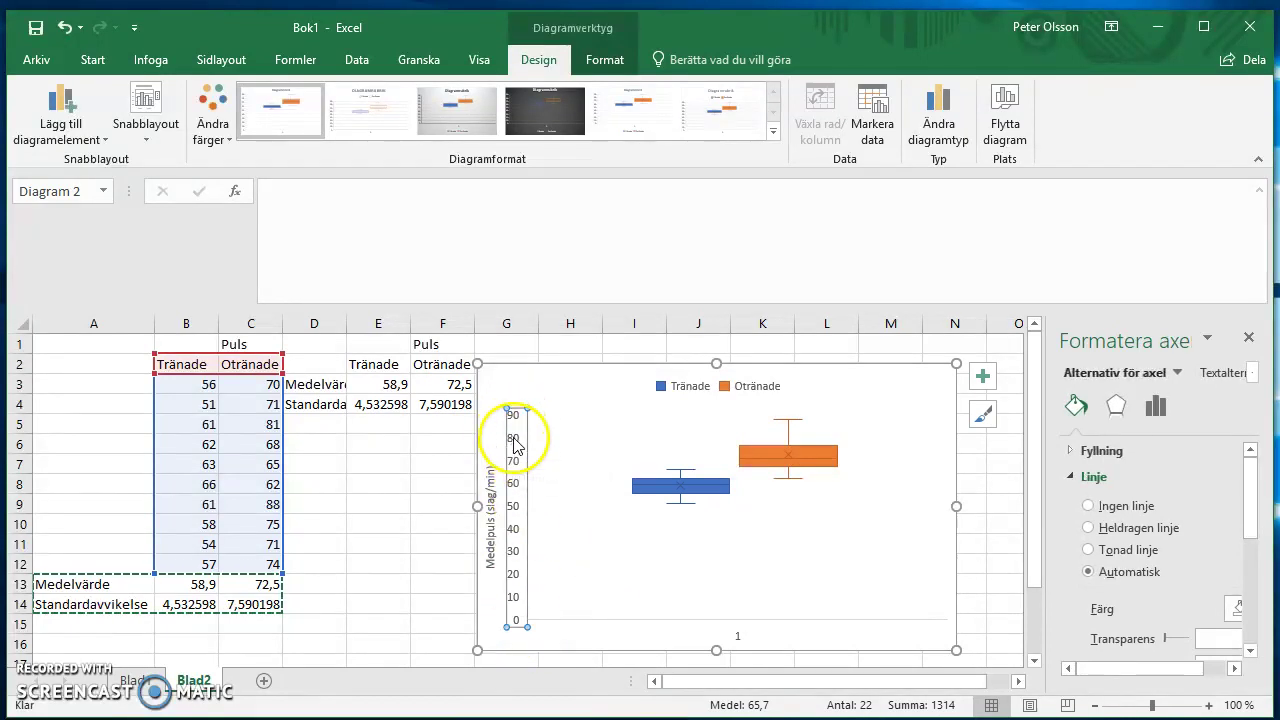
right_click(513, 441)
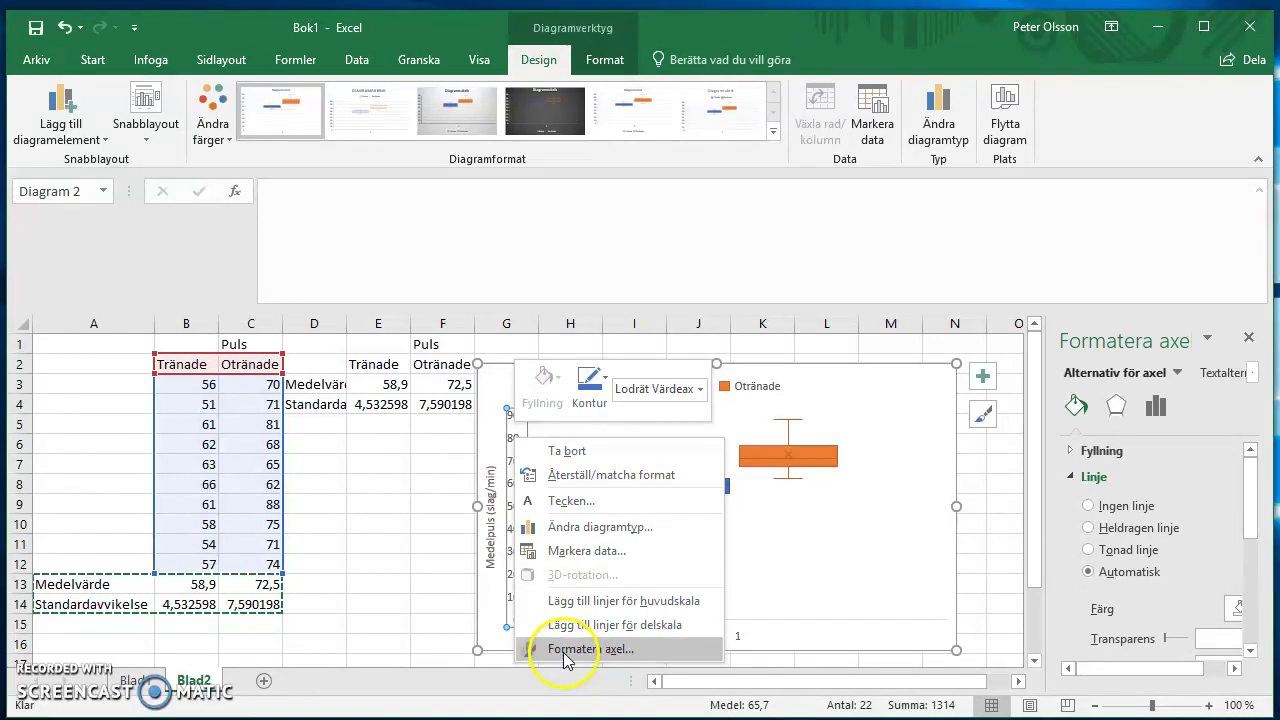
left_click(565, 652)
left_click(545, 415)
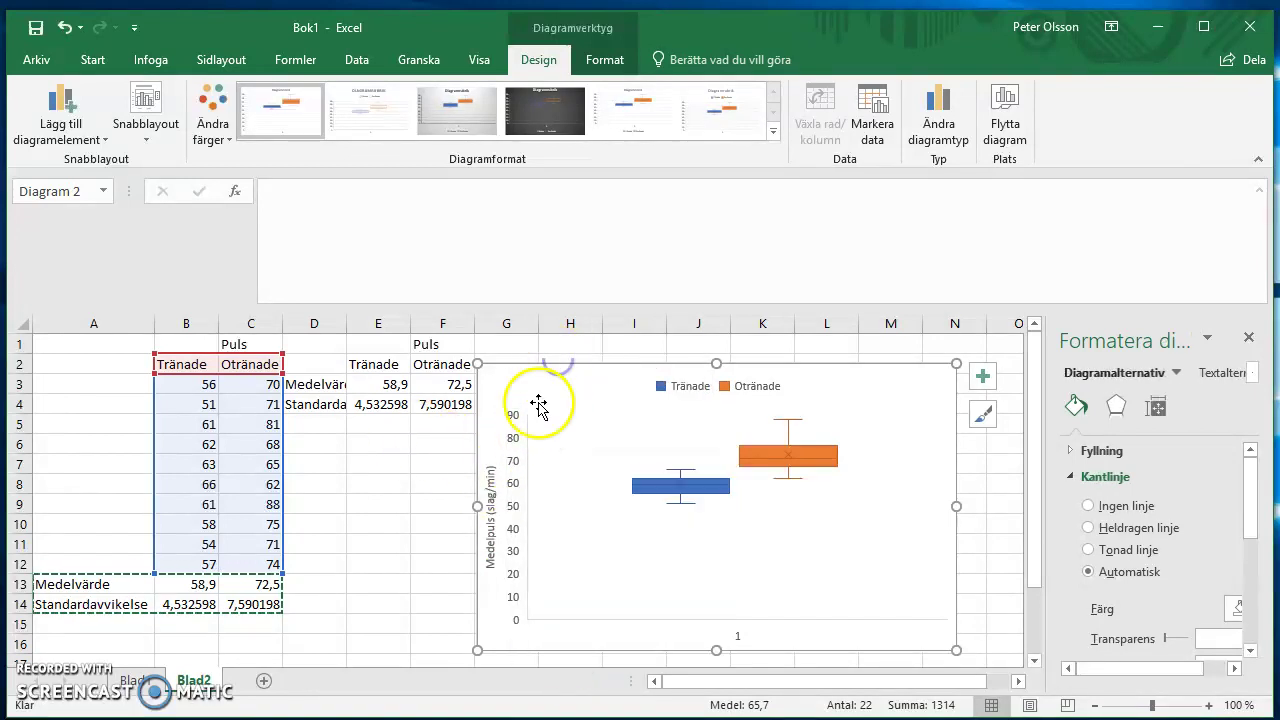
left_click(514, 532)
right_click(516, 531)
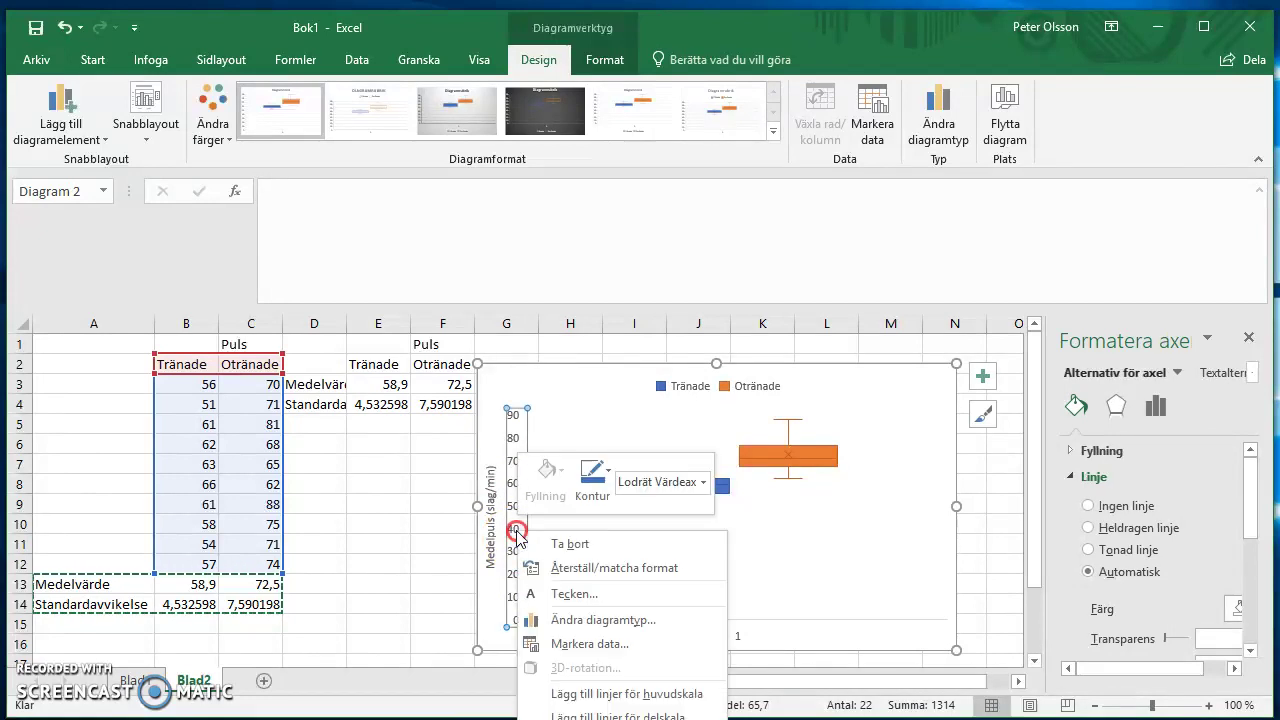
left_click(1156, 405)
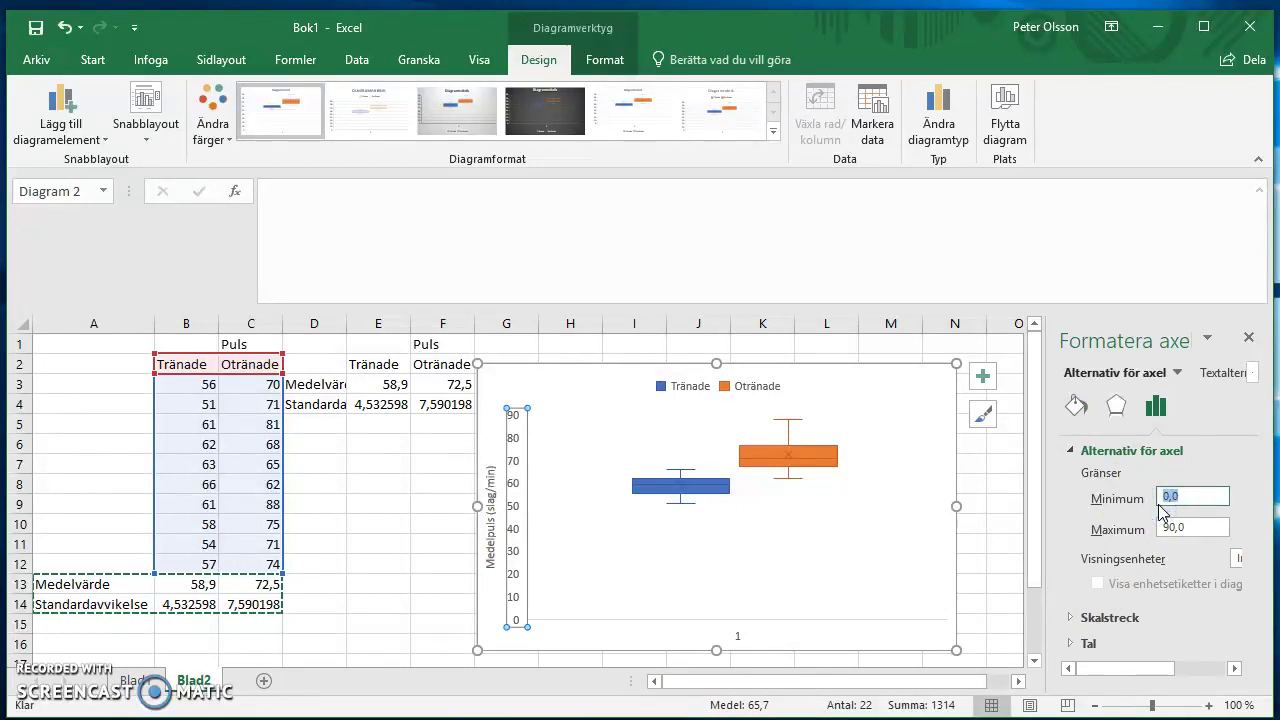
type("40")
key("Return")
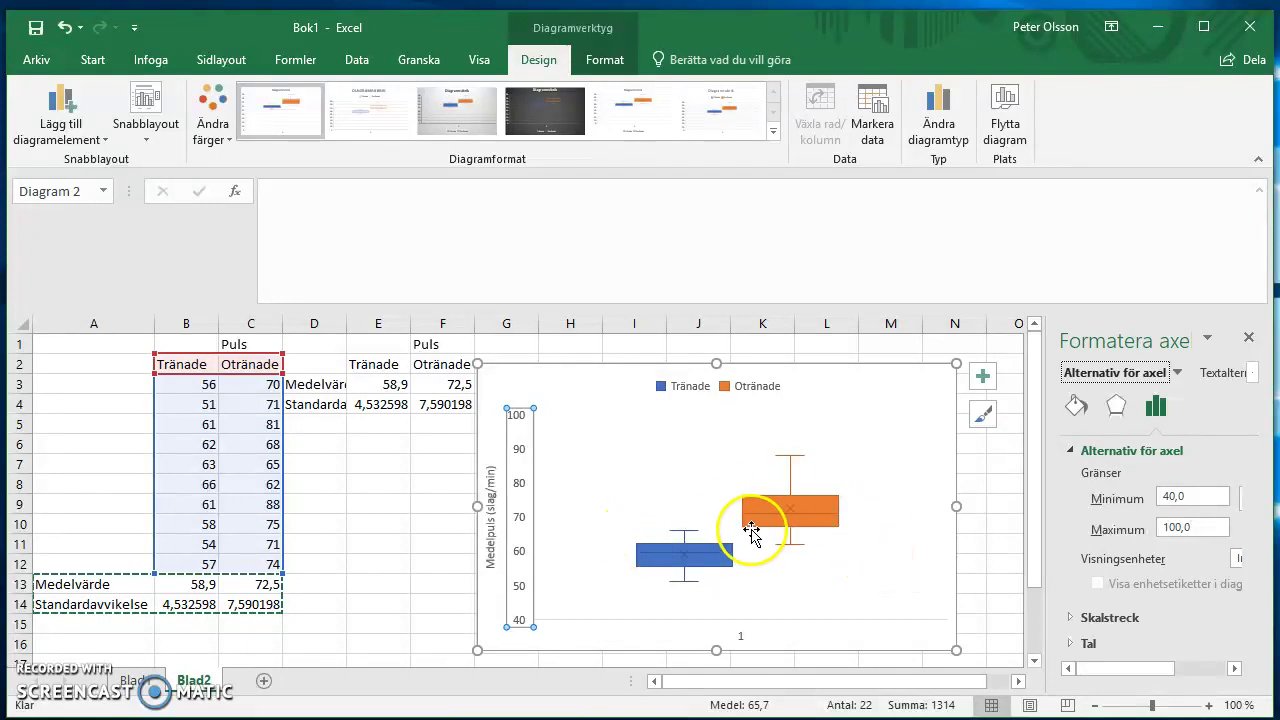
left_click(415, 539)
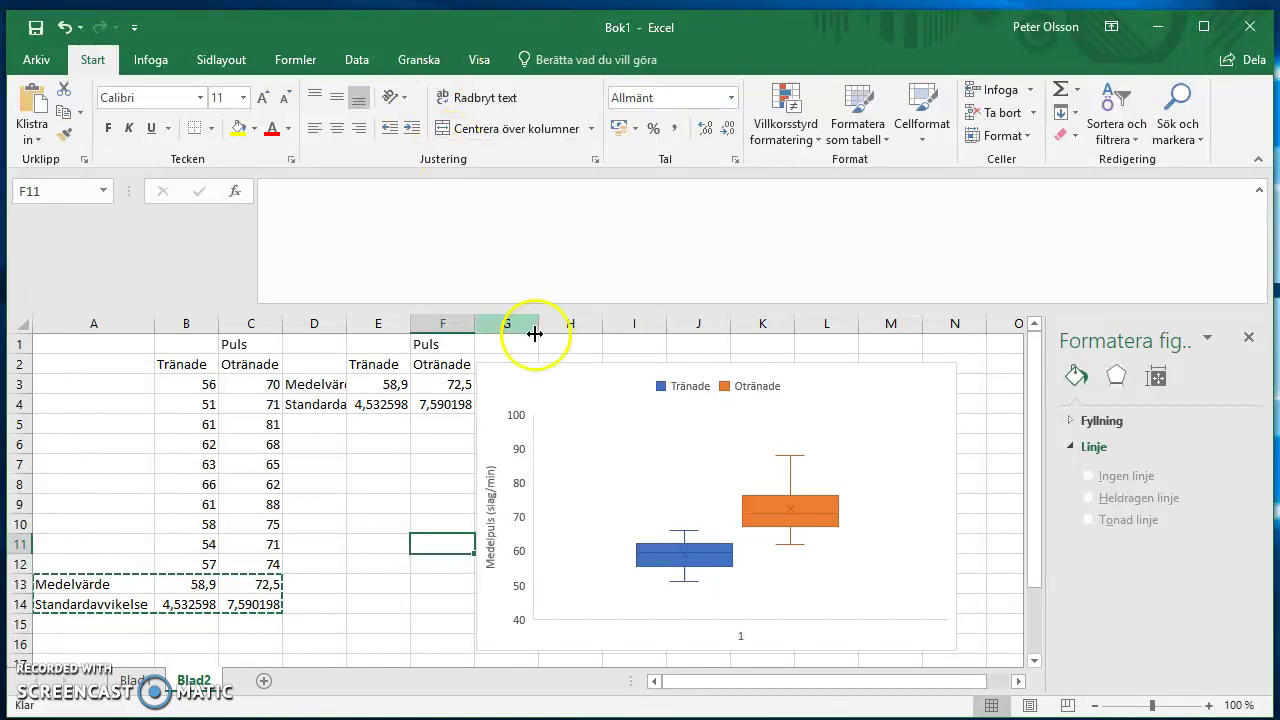
Step: Delete the box plot's horizontal axis so its '1' category label disappears
left_click(742, 636)
key("Delete")
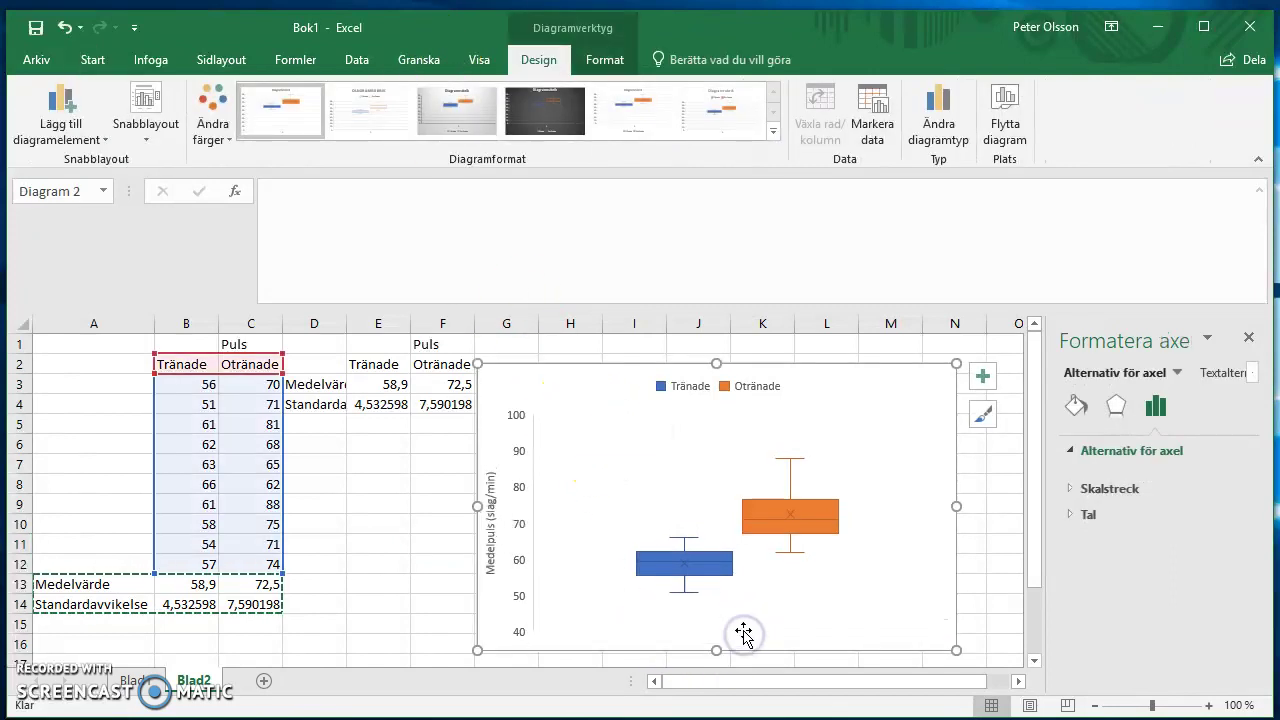
left_click(527, 356)
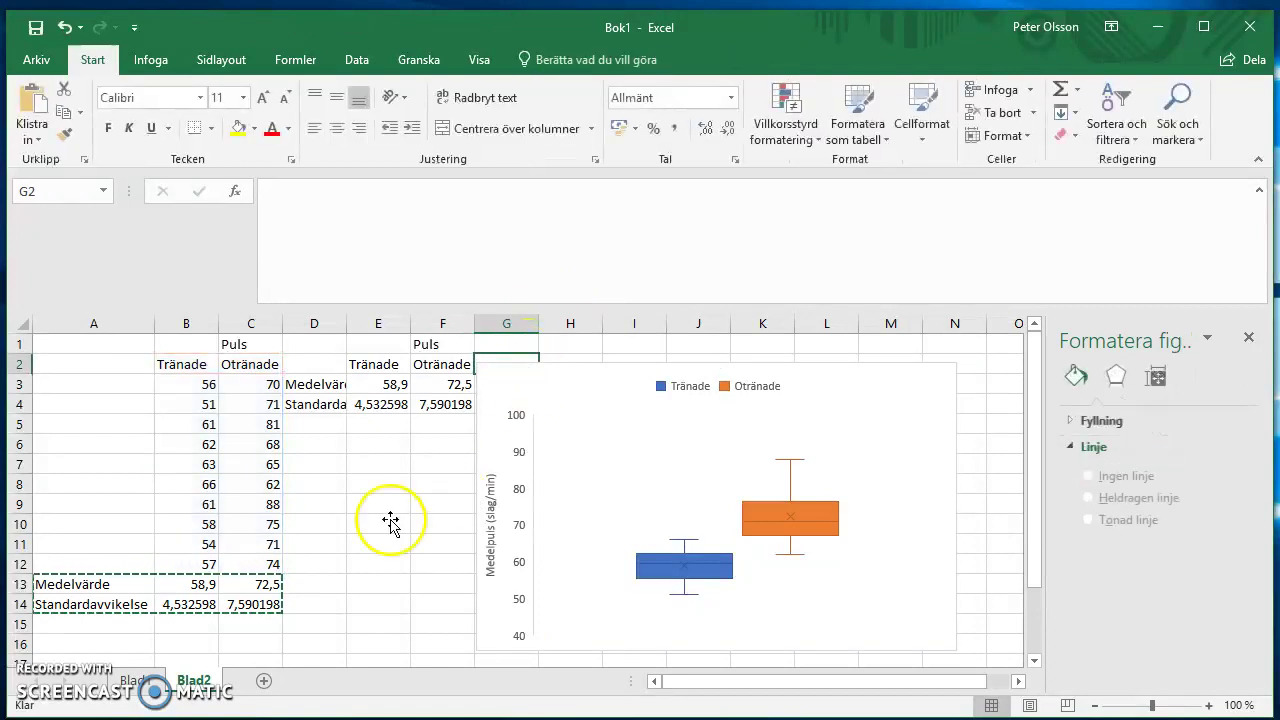
left_click(390, 540)
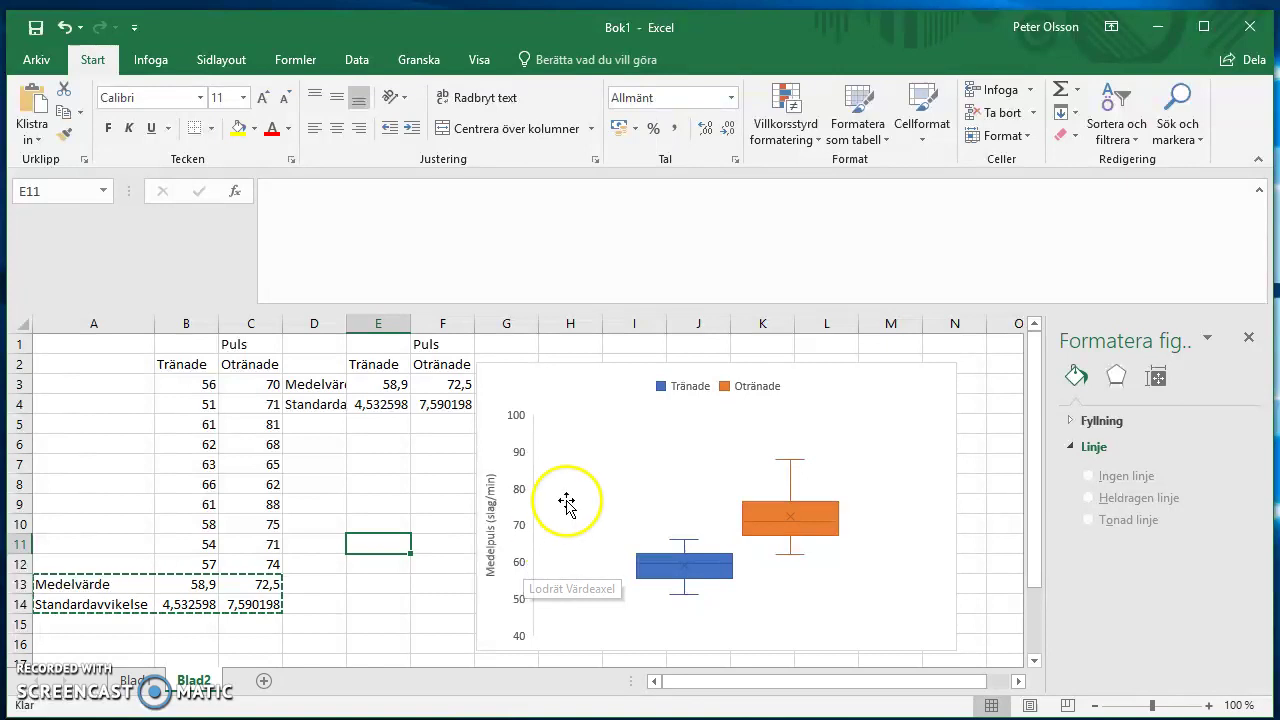
scroll(595, 495, "down", 2)
scroll(596, 508, "up", 2)
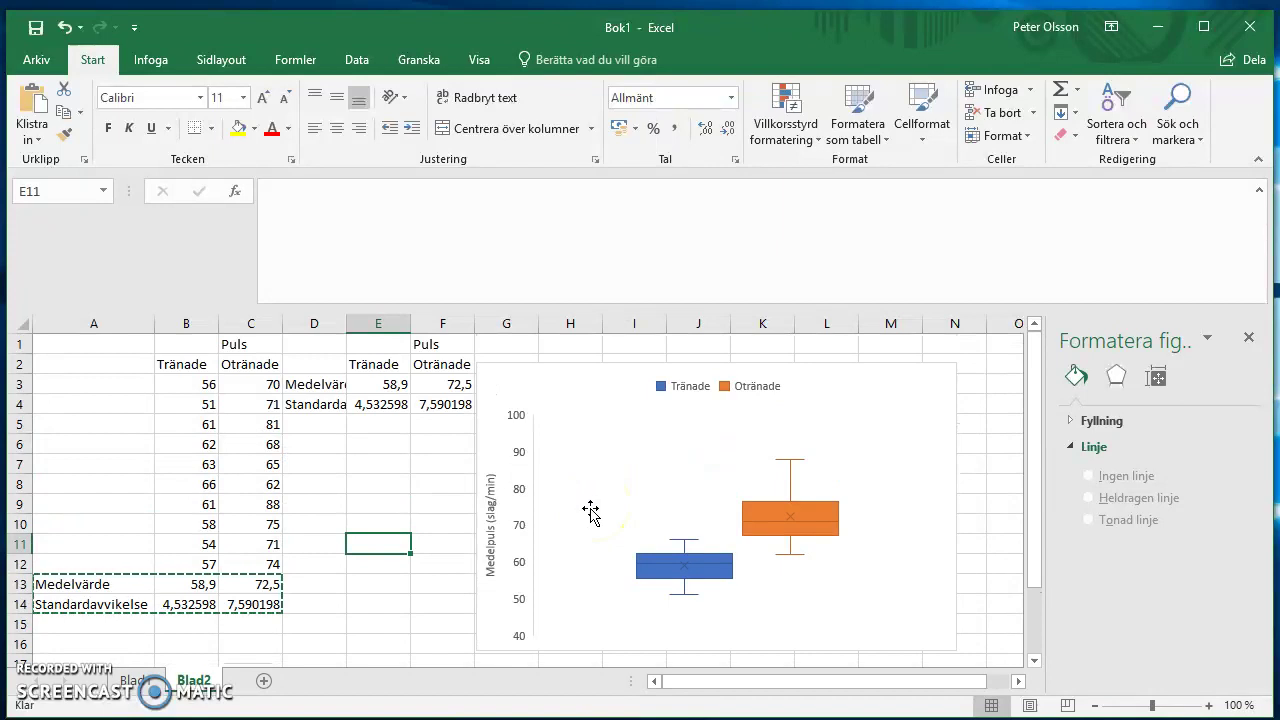